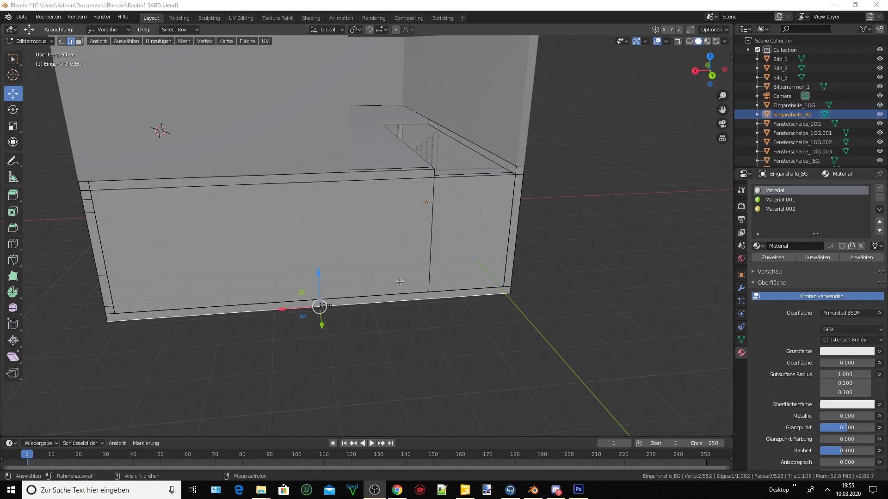
- Orbit and zoom around the Eingangshalle_EG model to inspect it from several sides
middle_drag(403, 268, 454, 261)
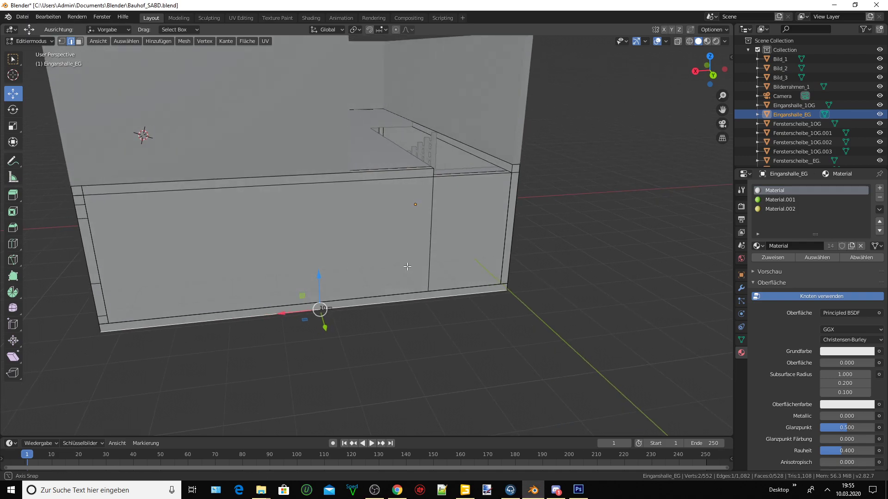
scroll(454, 261, down, 4)
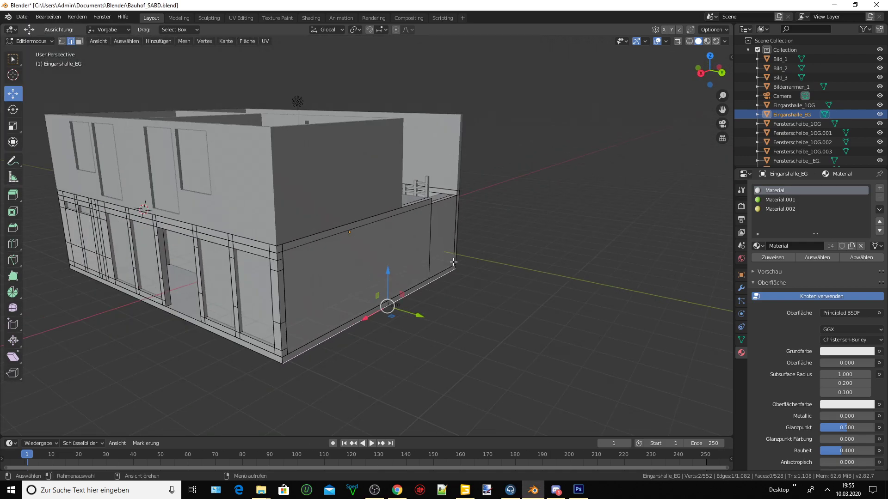
scroll(454, 262, down, 3)
middle_drag(453, 262, 549, 245)
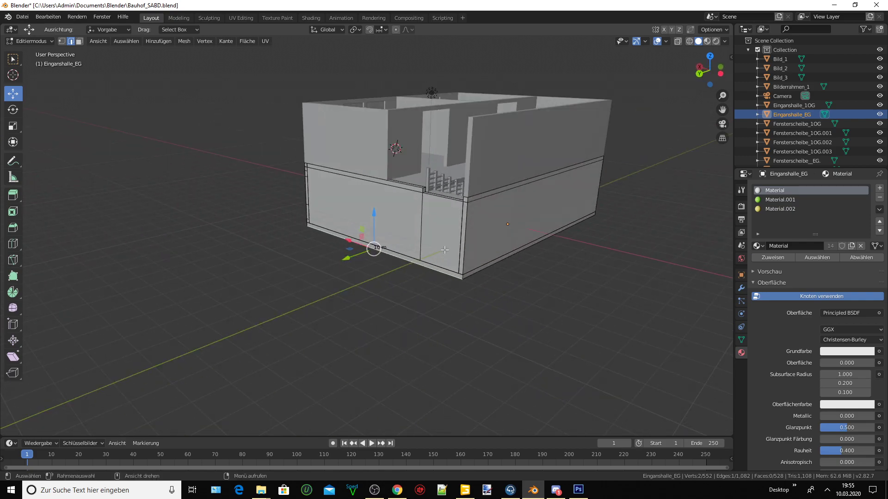
scroll(445, 251, up, 5)
middle_drag(445, 251, 509, 252)
scroll(509, 252, up, 3)
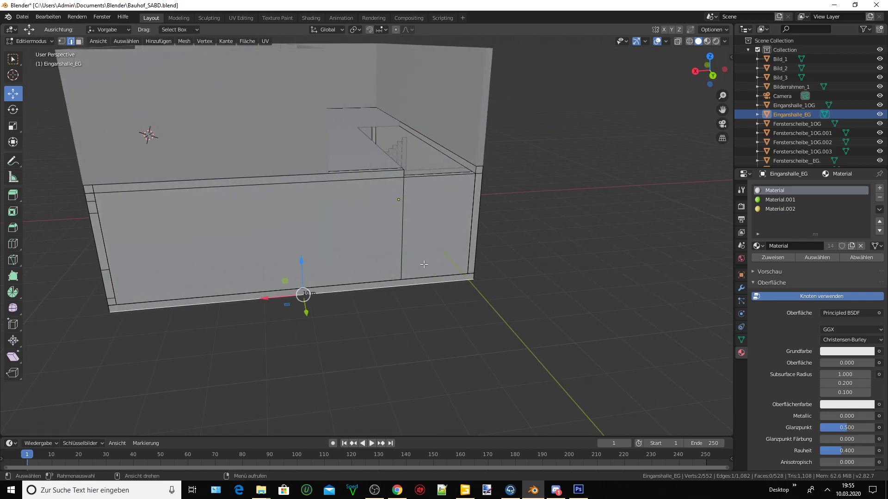
scroll(424, 264, up, 1)
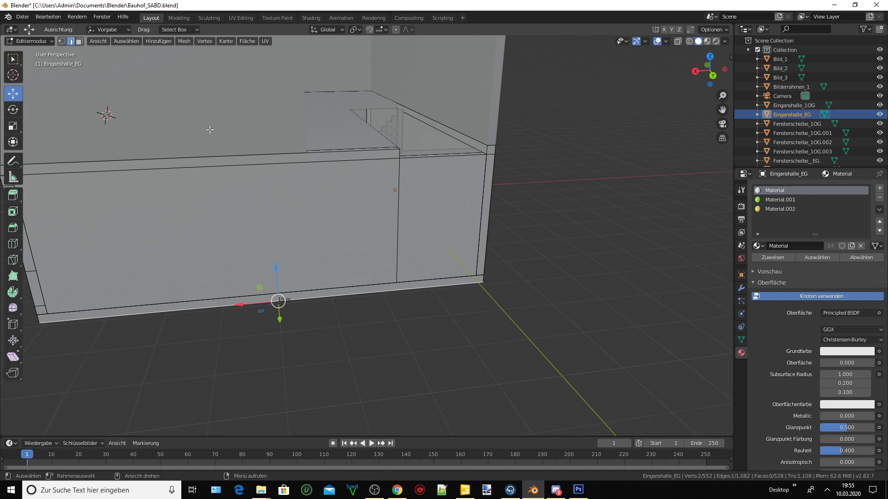
- Save Bauhof_SABD.blend with Ctrl+S and call up the Shift+S Snap pie menu
key(ctrl)
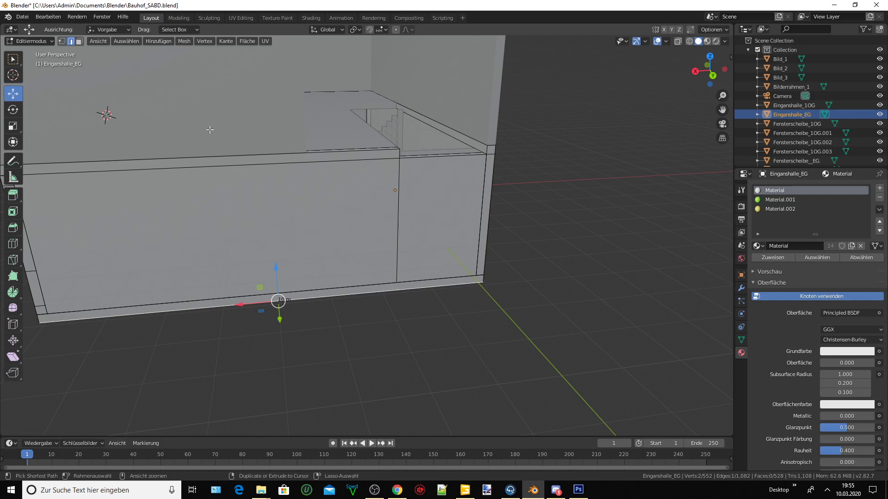
key(ctrl+s)
key(shift+s)
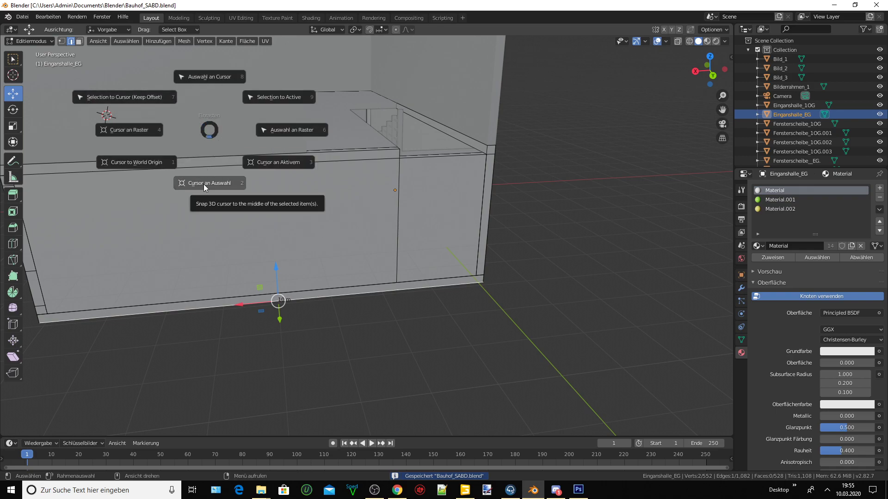
- Snap the 3D cursor to the selection and add a 2 m cube there
click(203, 184)
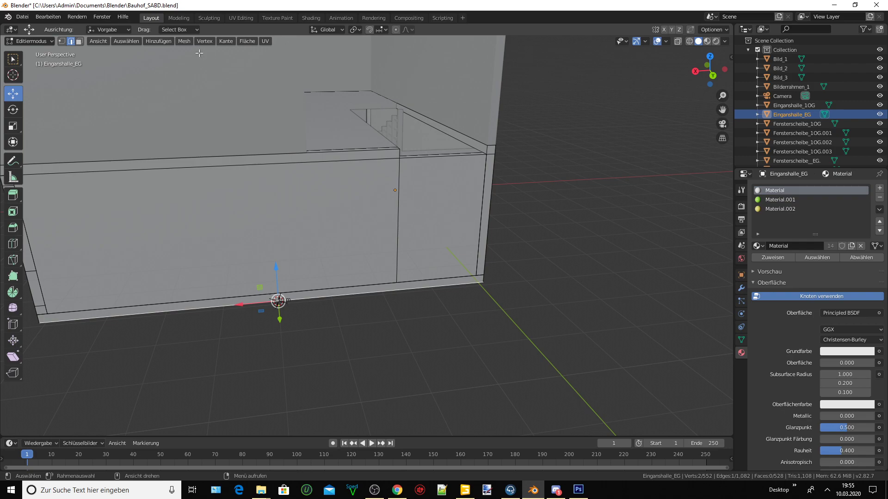
click(158, 42)
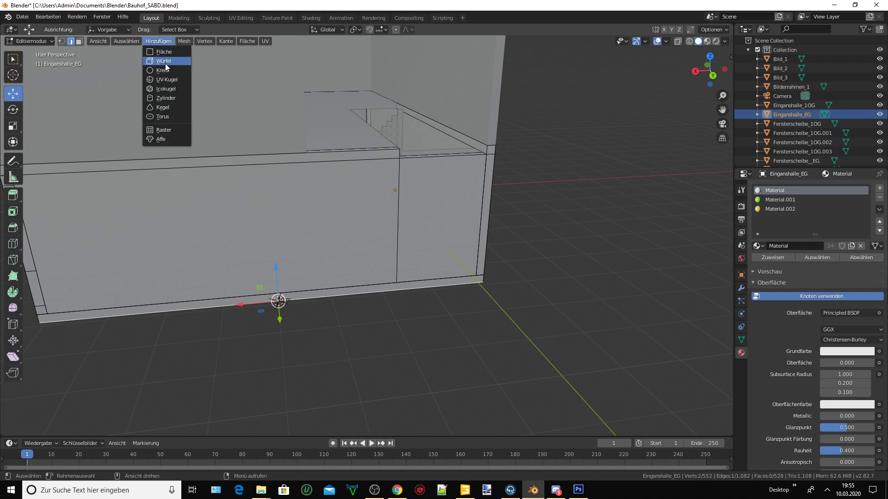
click(167, 62)
middle_drag(279, 228, 313, 225)
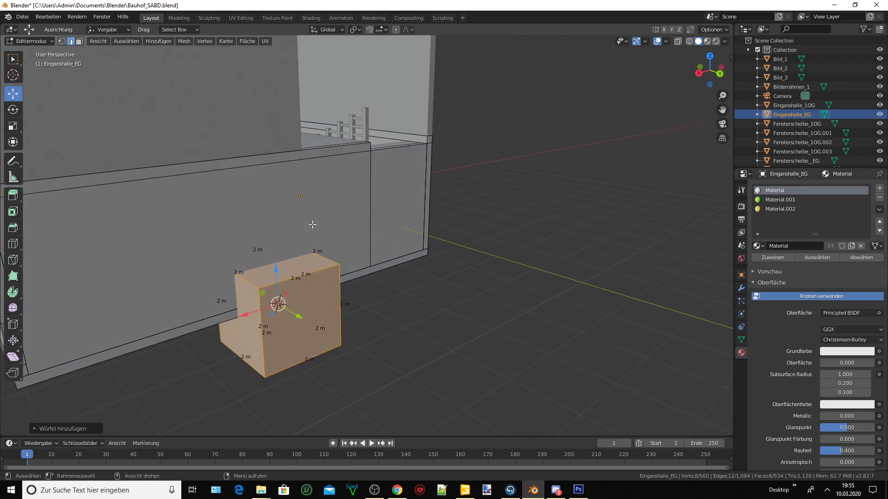
- Raise the new cube 1 m along Z
key(g)
text(z)
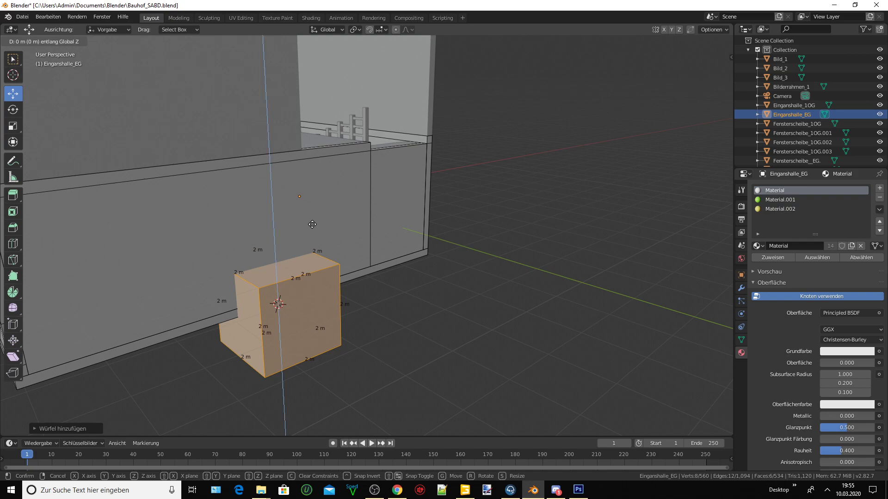
text(1)
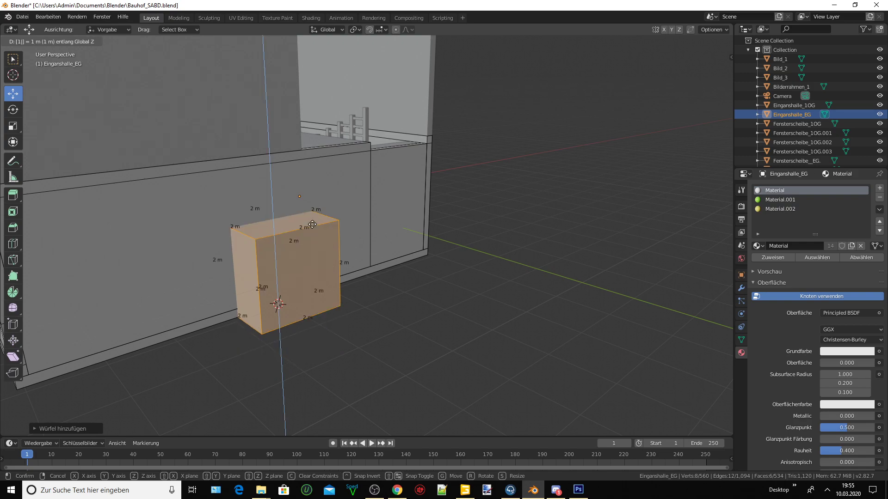
key(Return)
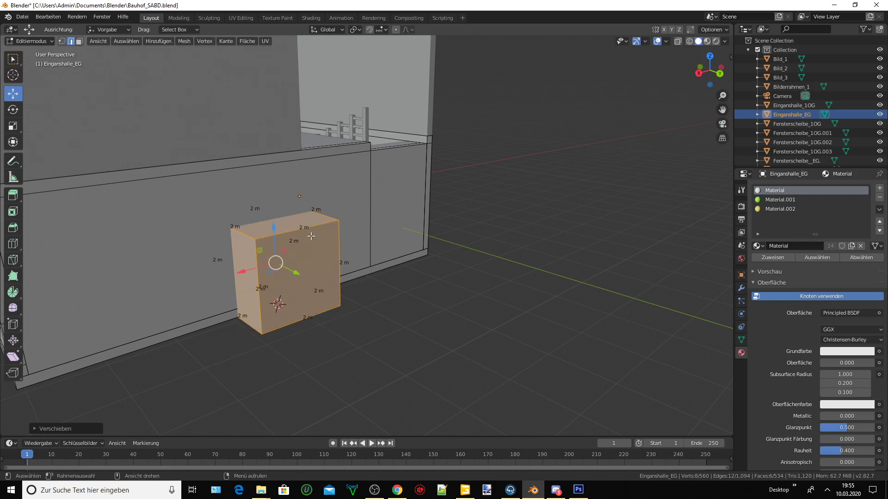
mouse_move(322, 249)
middle_down()
mouse_move(370, 211)
mouse_move(314, 264)
middle_up()
click(311, 267)
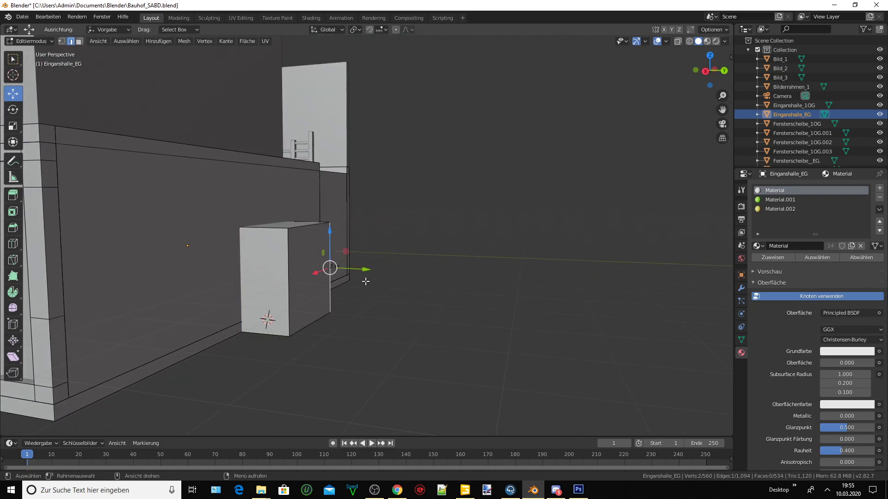
- In face select, move the cube's right face -1.8 m along Y, leaving a 0.2 m slab
click(79, 41)
click(311, 255)
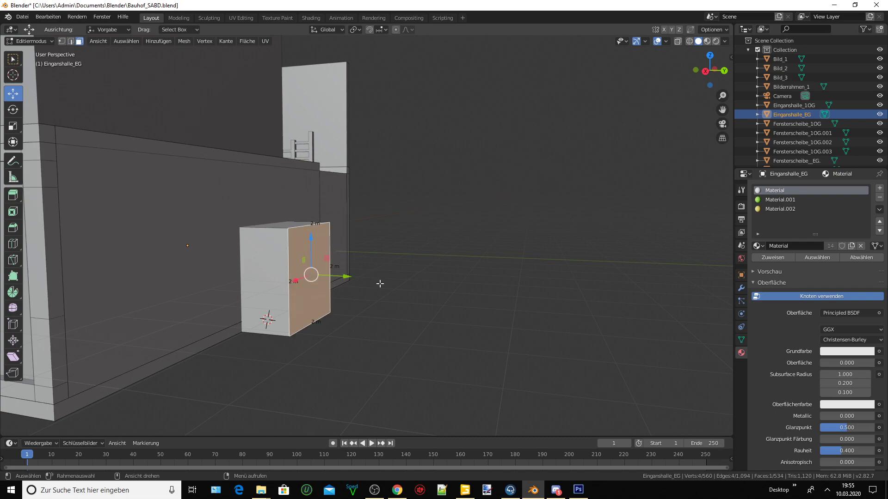
mouse_move(380, 284)
middle_down()
mouse_move(455, 272)
mouse_move(439, 270)
middle_up()
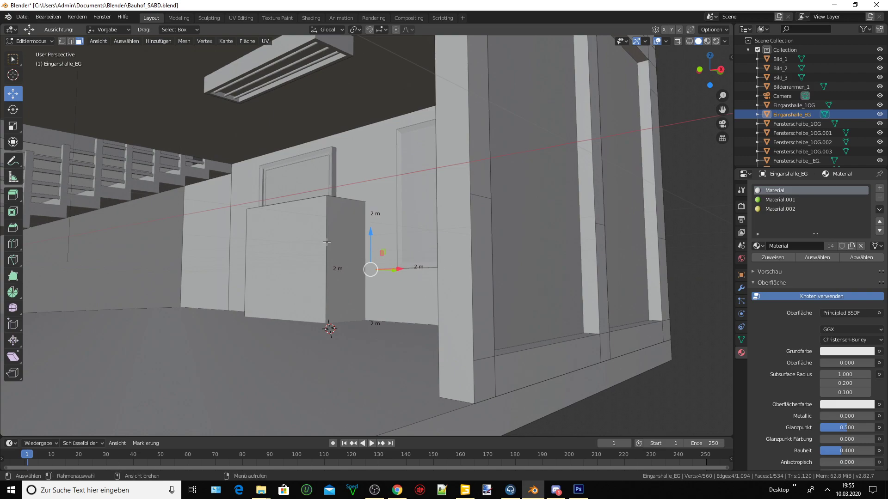
middle_drag(330, 238, 227, 265)
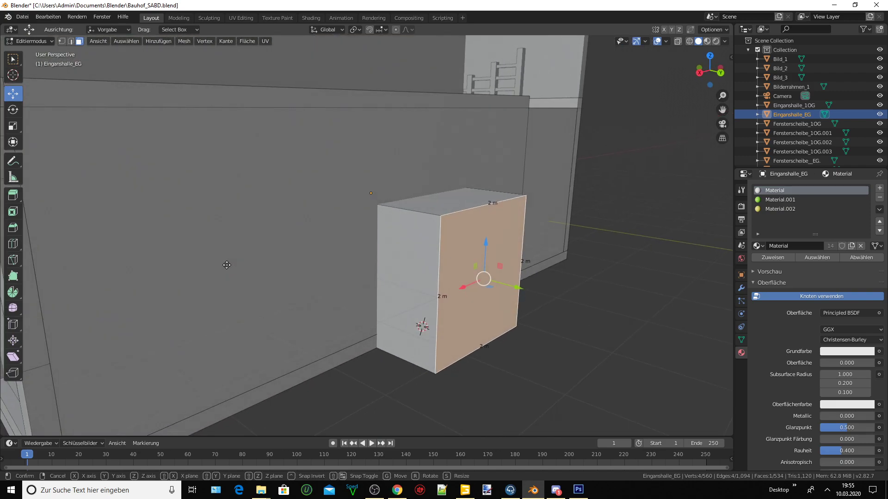
key(g)
key(y)
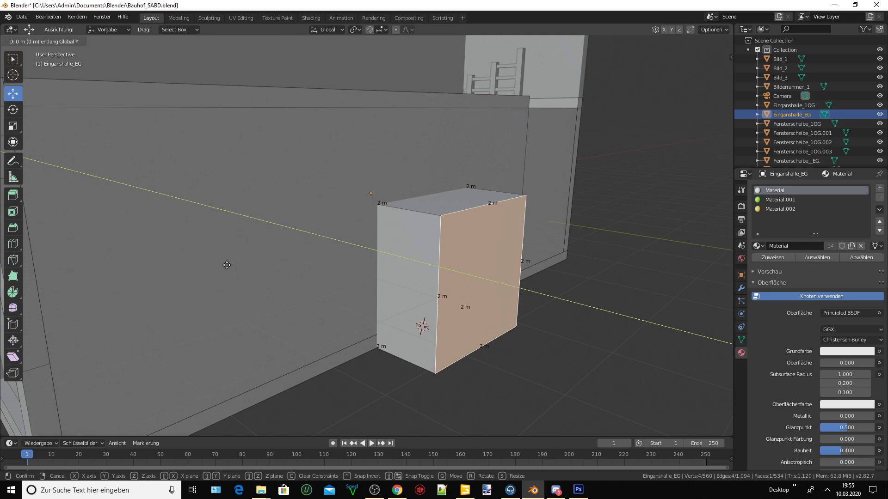
key(1)
key(minus)
key(BackSpace)
text(1.8)
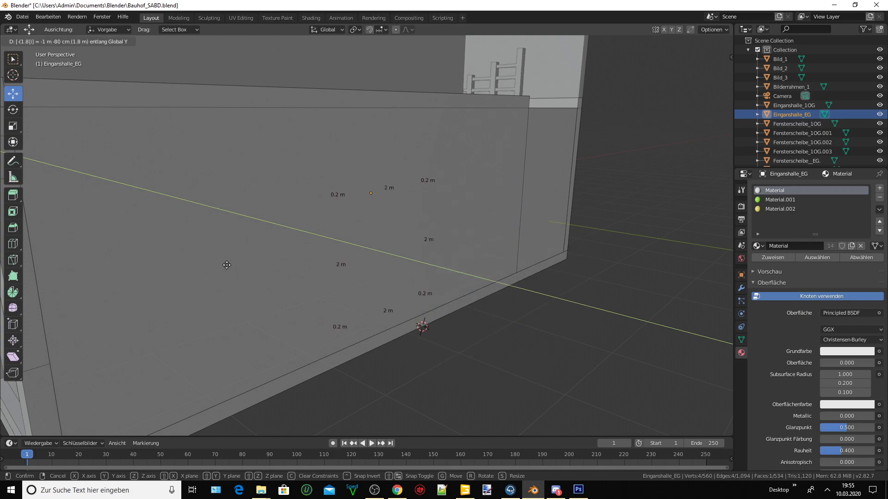
key(Return)
mouse_move(232, 260)
middle_down()
mouse_move(354, 249)
mouse_move(286, 294)
middle_up()
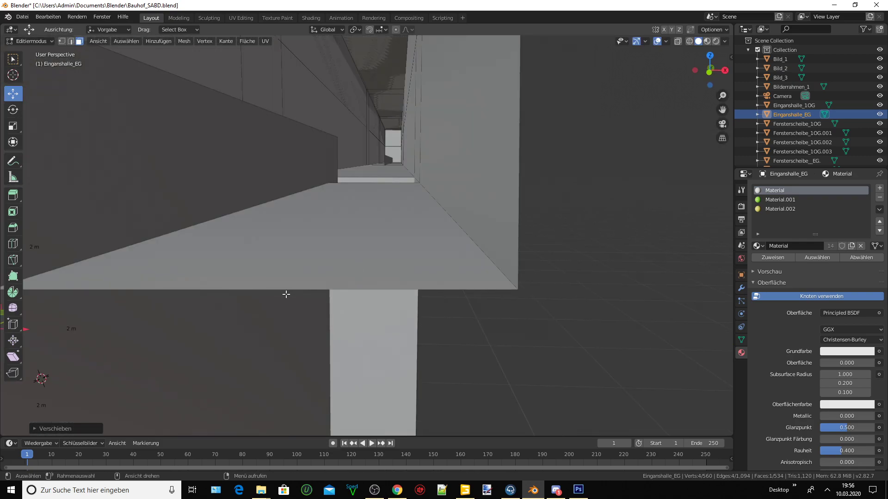
- Select the connected box with L and inspect it beside the wall
scroll(286, 294, up, 3)
scroll(286, 294, up, 2)
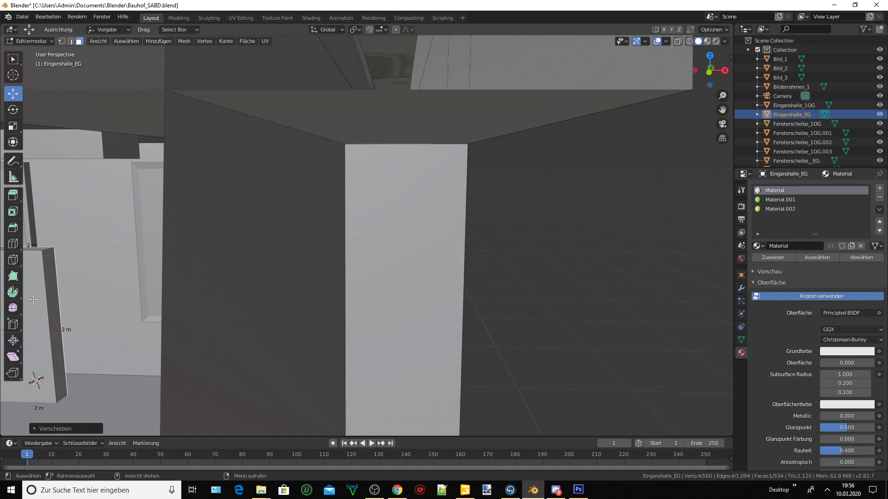
key(l)
mouse_move(214, 279)
middle_down()
mouse_move(222, 274)
mouse_move(188, 275)
mouse_move(218, 277)
mouse_move(161, 293)
mouse_move(439, 258)
mouse_move(419, 255)
middle_up()
scroll(371, 262, down, 3)
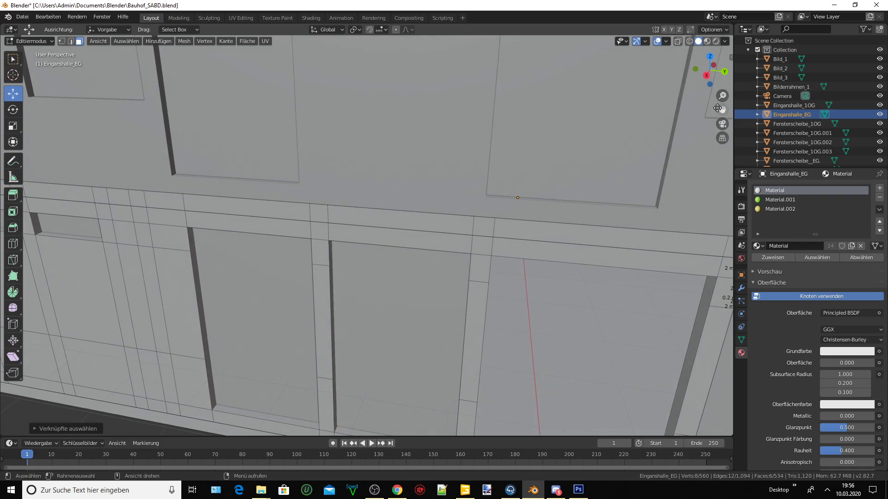
drag(718, 109, 610, 241)
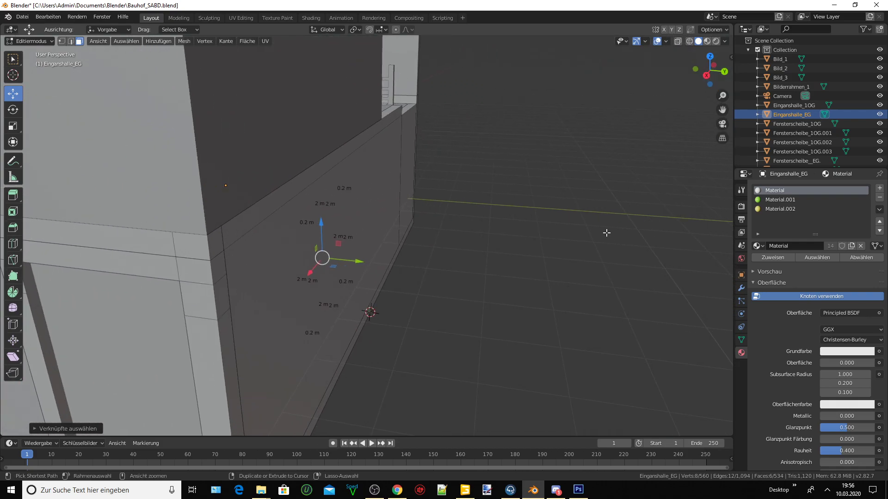
- Undo the recent box edits and review the result from the building's front
key(ctrl+z)
key(ctrl+z)
key(ctrl+z)
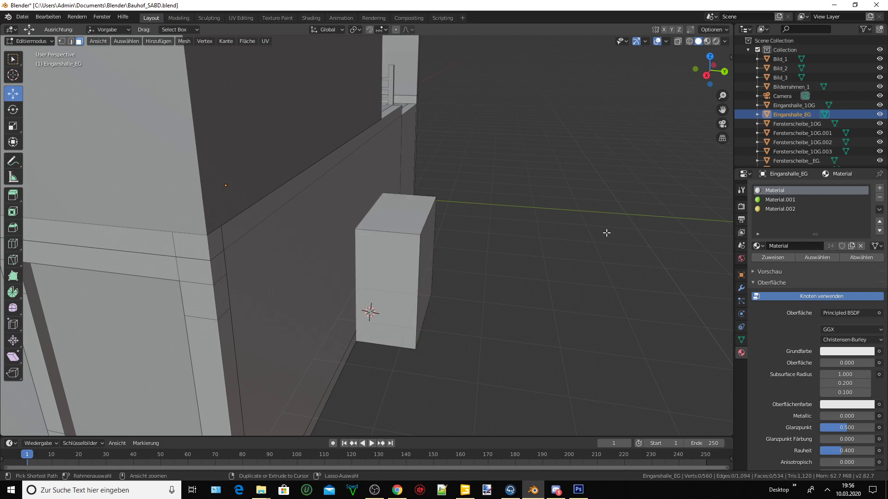
mouse_move(489, 240)
middle_down()
mouse_move(512, 226)
mouse_move(427, 242)
middle_up()
scroll(427, 241, up, 3)
scroll(489, 253, down, 2)
scroll(488, 254, down, 2)
mouse_move(488, 253)
middle_down()
mouse_move(580, 234)
mouse_move(532, 259)
middle_up()
scroll(501, 297, down, 3)
- Move the box's left face -1.8 m along X, making a thin upright panel
middle_drag(501, 298, 555, 264)
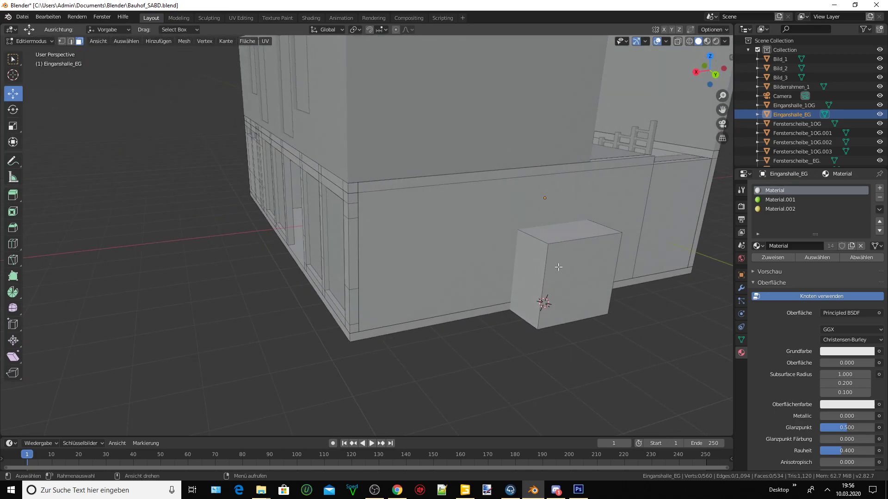
click(574, 270)
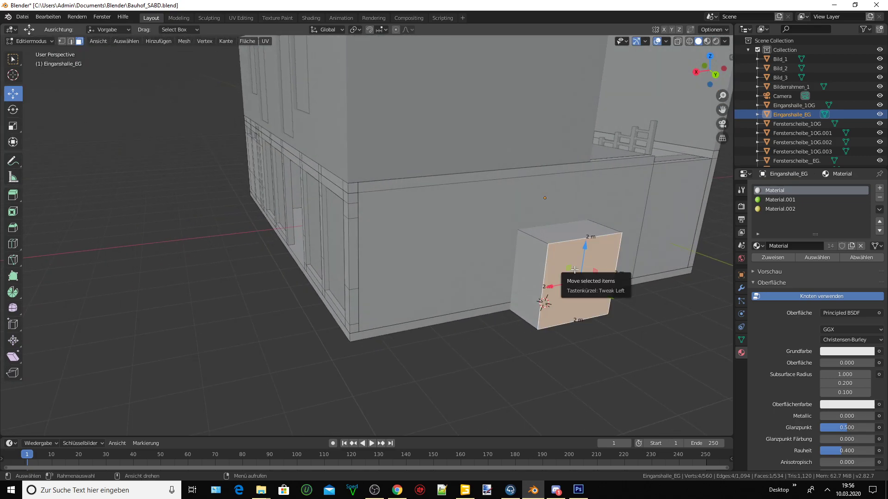
click(540, 266)
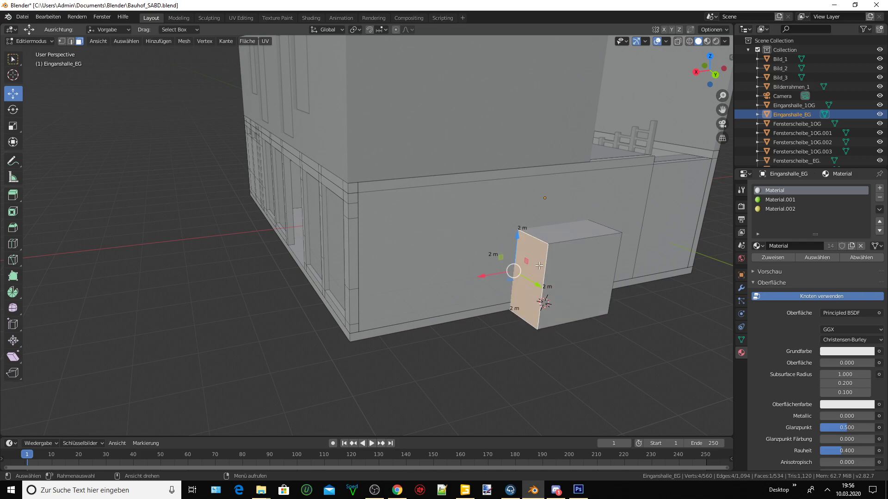
key(g)
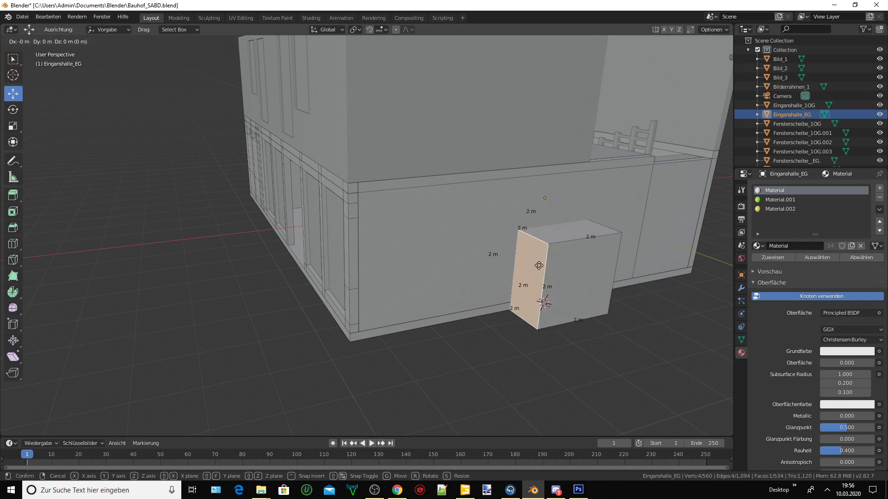
key(y)
key(x)
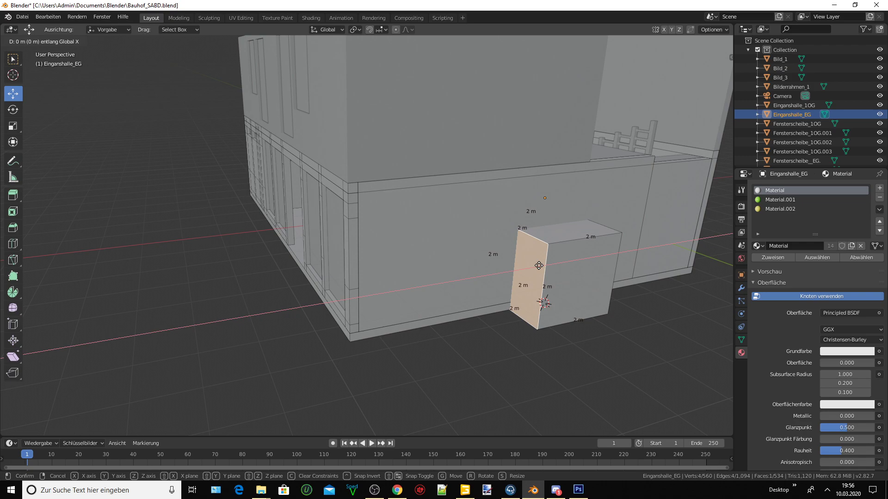
text(-(1)
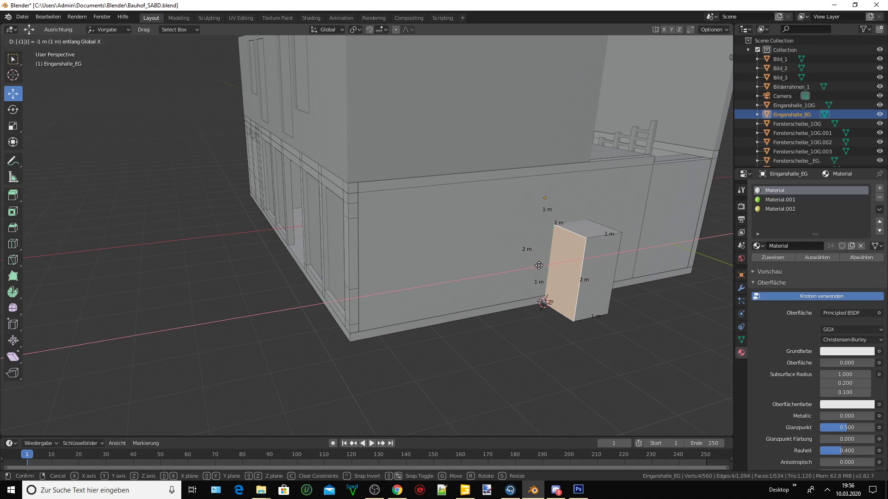
text(.8)
key(Return)
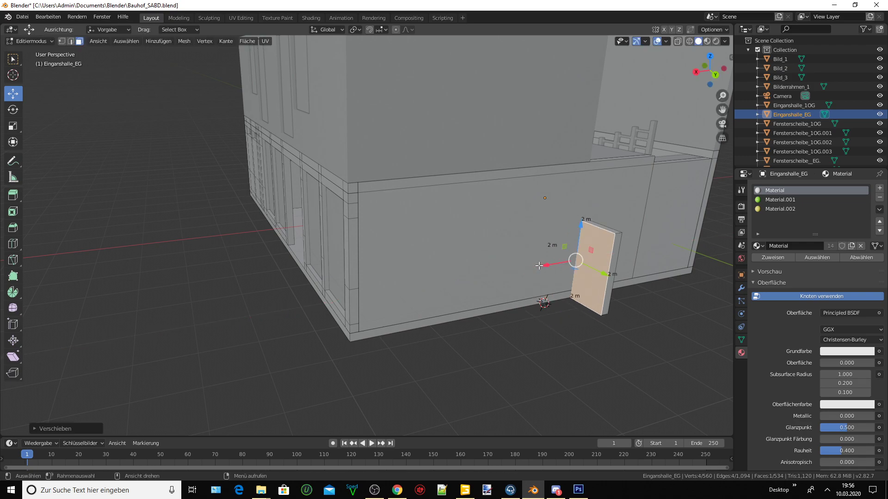
shift+middle_drag(670, 194, 417, 240)
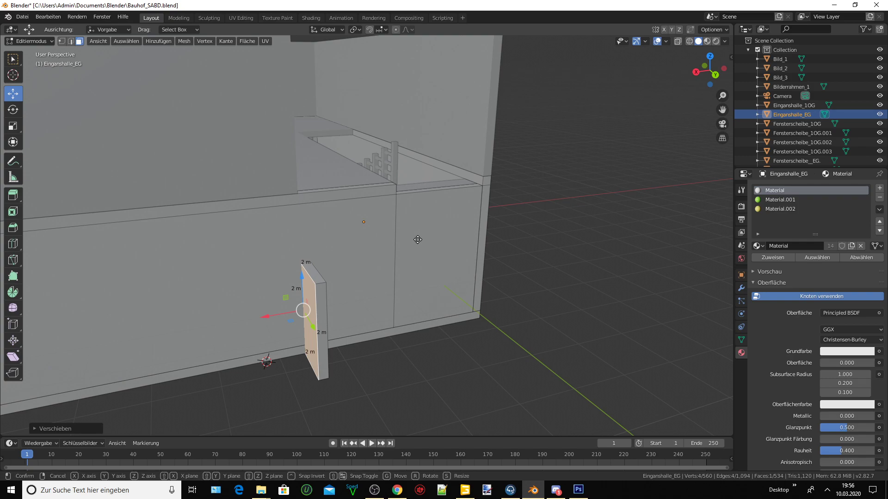
- Select the whole panel with Ctrl+L and move it 4 m along X beside the wall
key(g)
text(x)
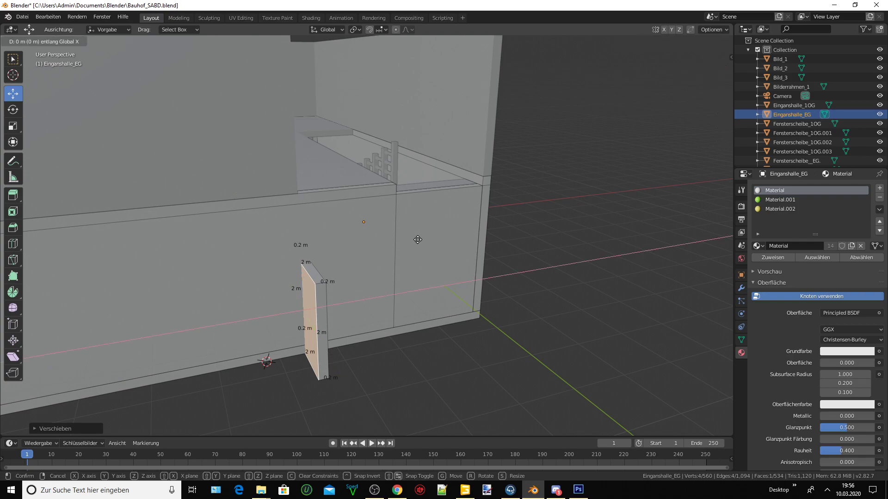
text(1)
key(BackSpace)
key(Escape)
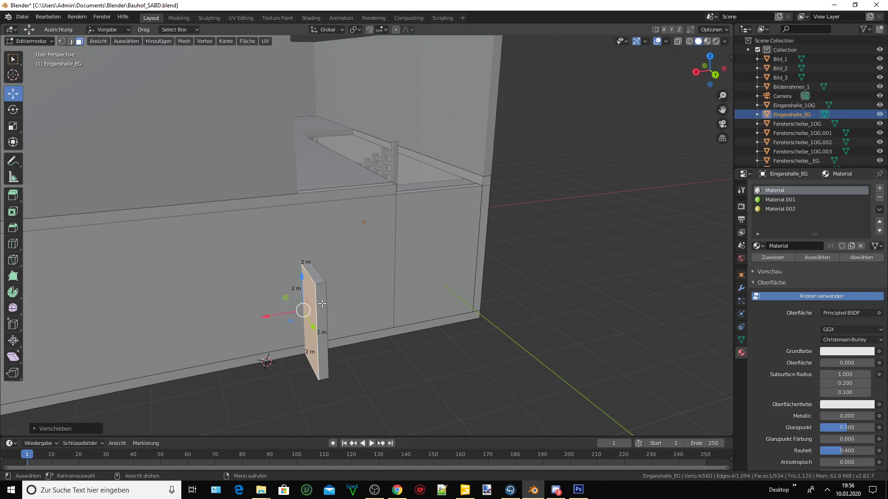
key(ctrl+l)
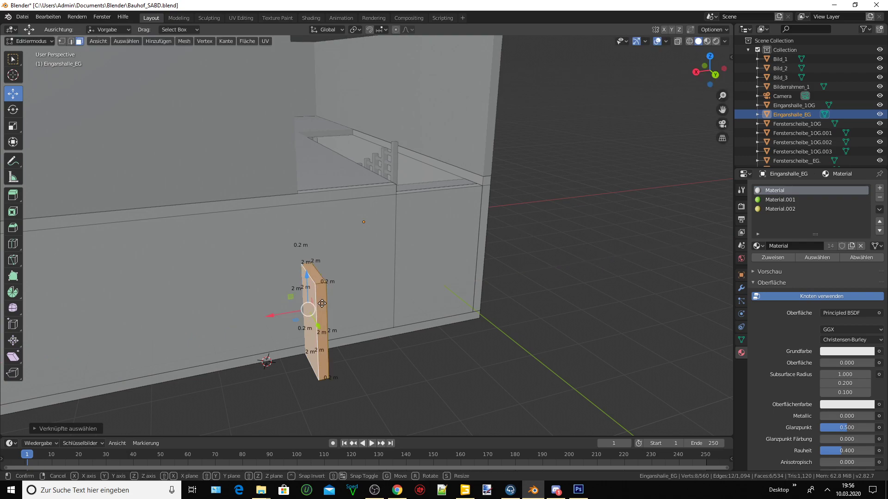
key(g)
text(x)
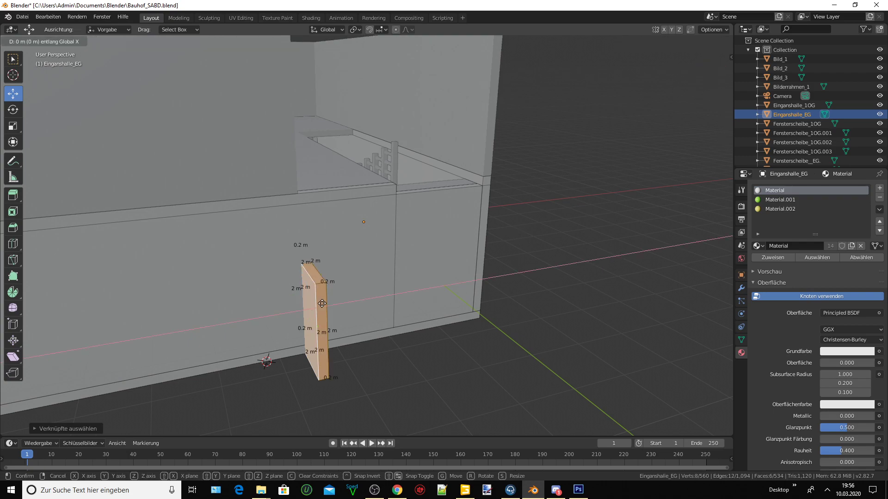
text(1)
key(BackSpace)
text(-)
text(1)
key(BackSpace)
text(5)
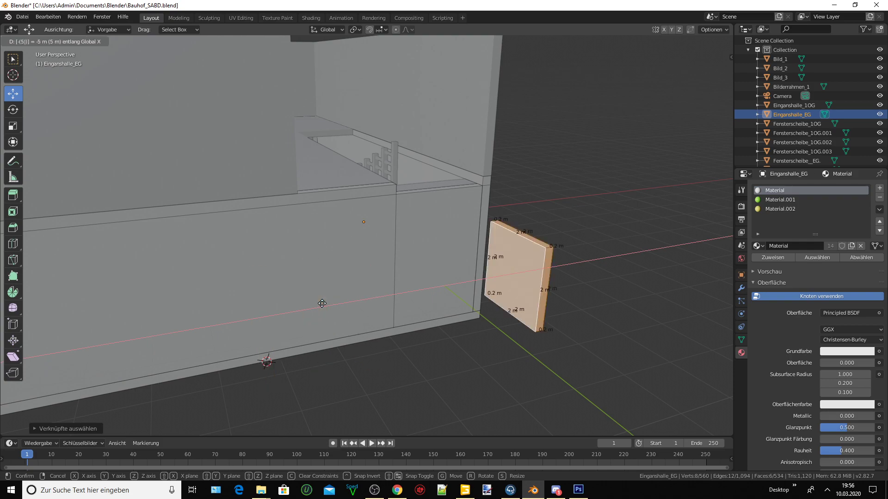
key(BackSpace)
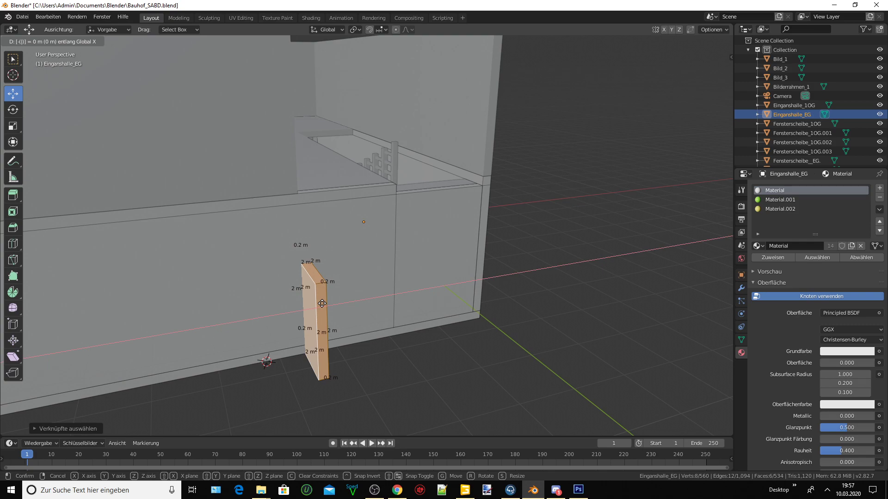
text(4)
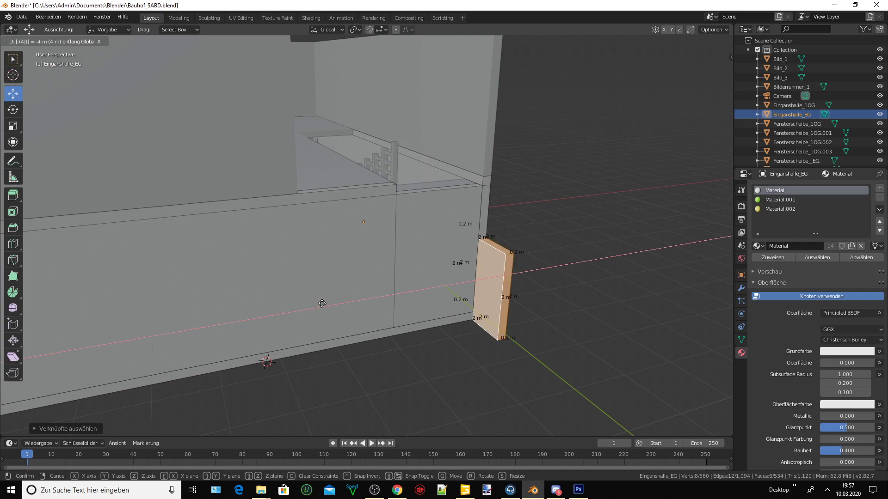
key(Return)
- Shift the panel 1 m along Y to sit against the wall
middle_drag(413, 317, 649, 152)
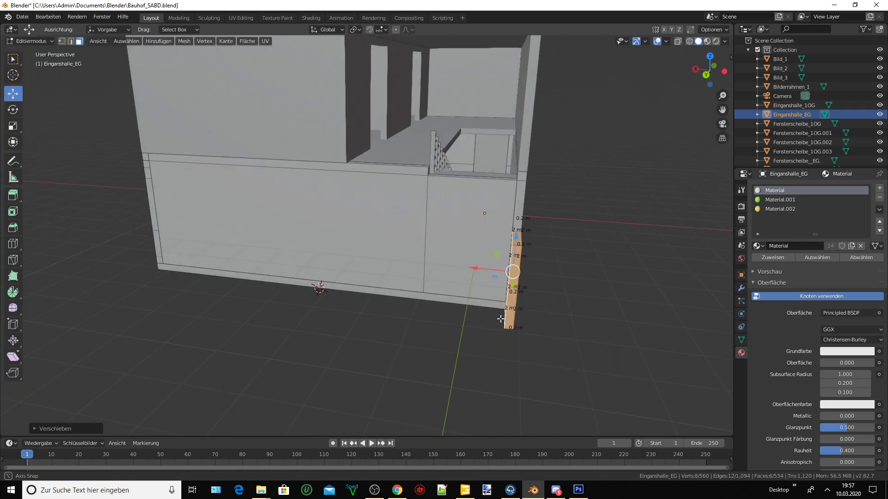
drag(722, 110, 587, 111)
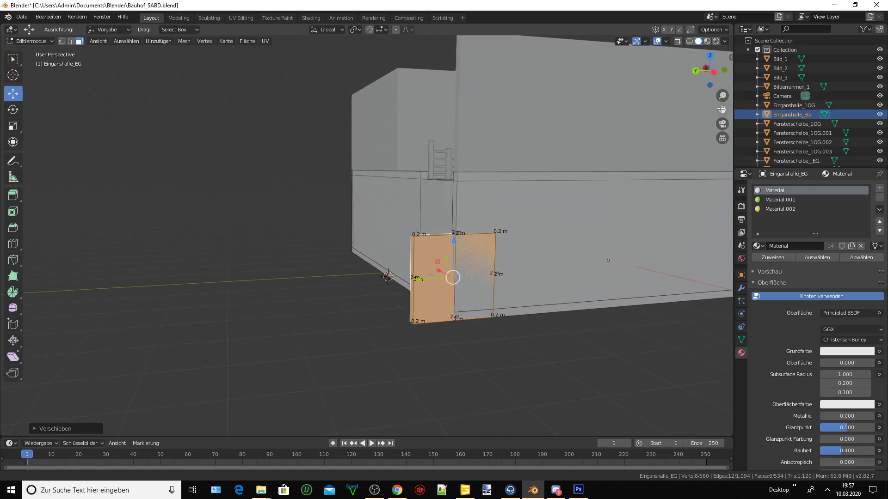
scroll(462, 290, up, 2)
scroll(462, 290, up, 3)
scroll(462, 290, up, 2)
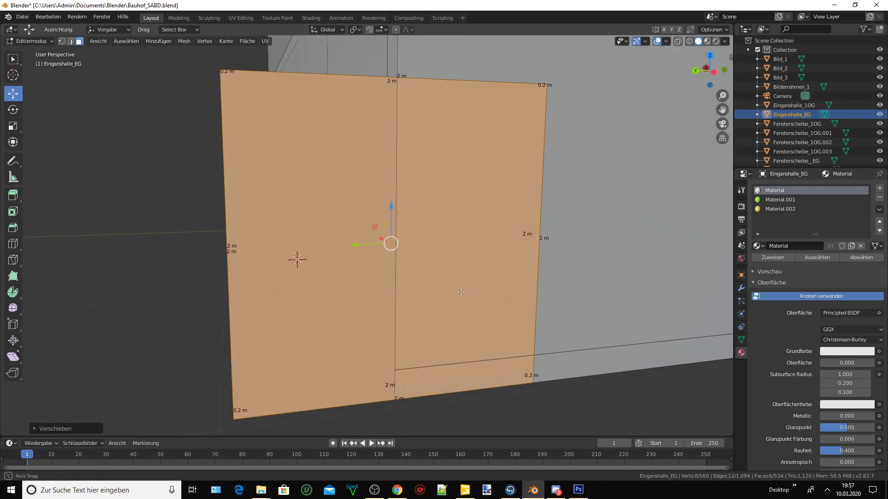
middle_drag(463, 290, 458, 303)
text(g)
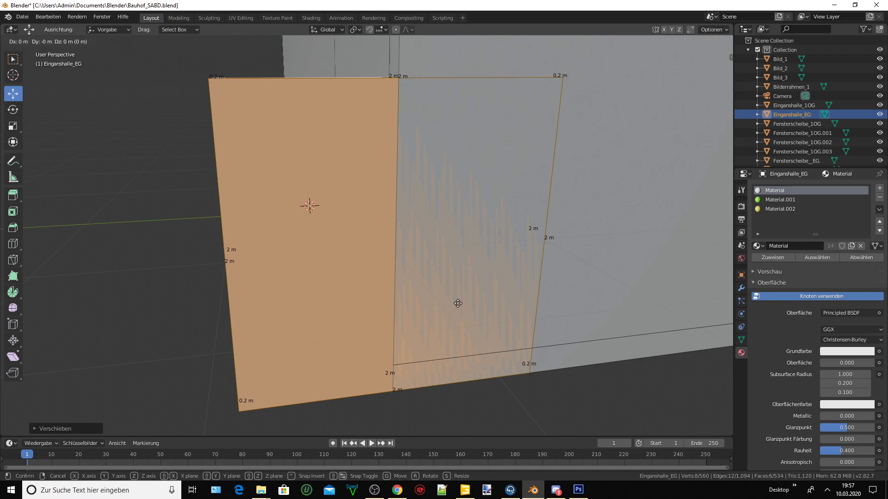
text(y)
text(1)
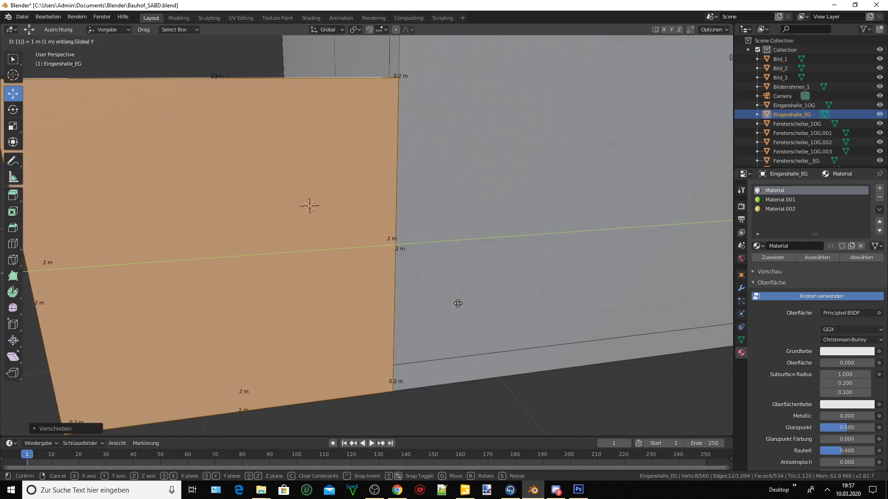
key(Return)
mouse_move(456, 307)
middle_down()
mouse_move(342, 289)
mouse_move(329, 302)
mouse_move(481, 251)
mouse_move(395, 270)
mouse_move(373, 263)
middle_up()
- Select the panel's top face and raise it 3 m along Z to 5 m tall
click(417, 232)
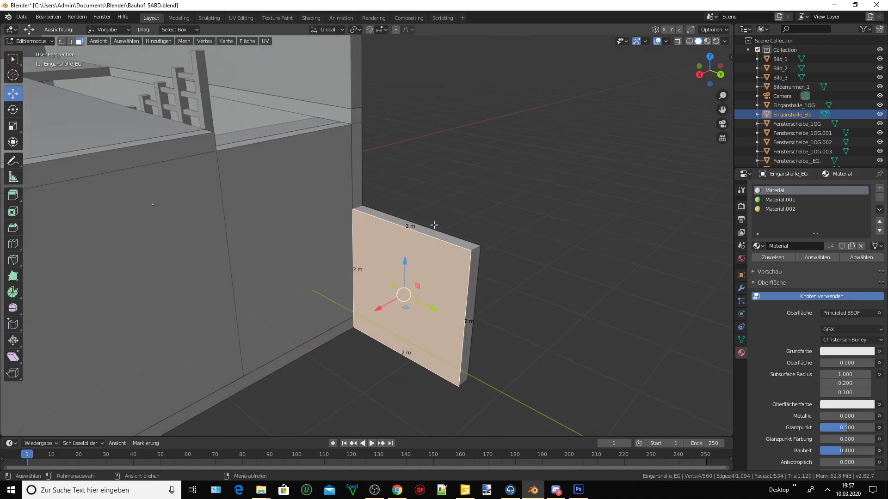
click(444, 237)
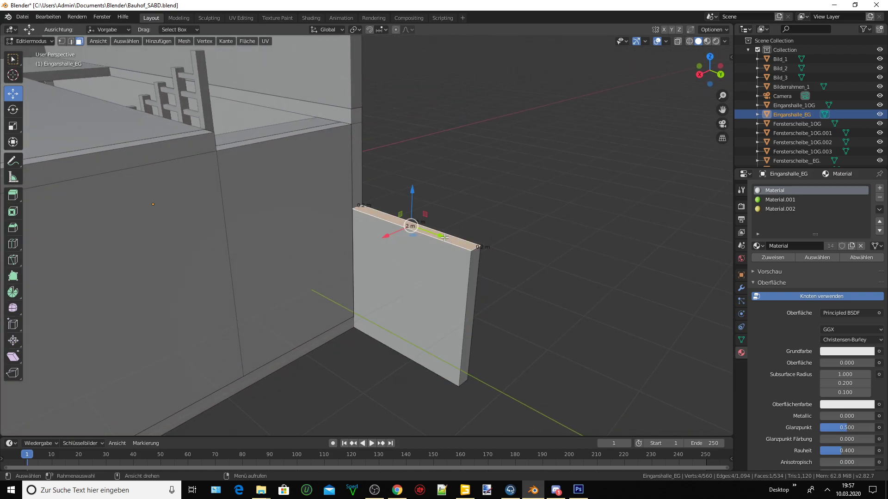
middle_drag(485, 259, 477, 266)
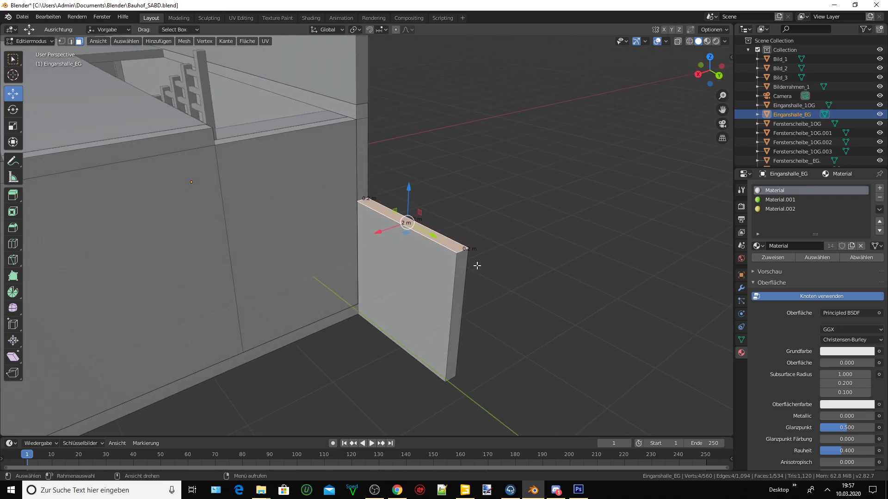
key(g)
key(z)
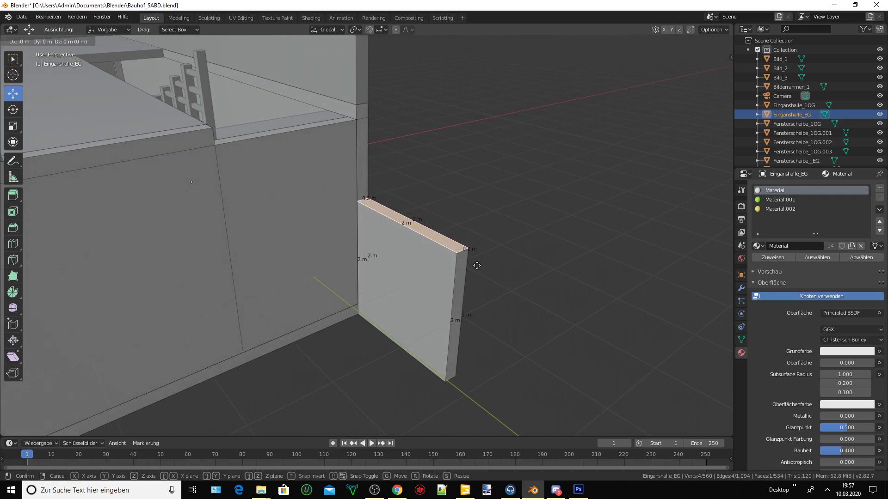
text(3)
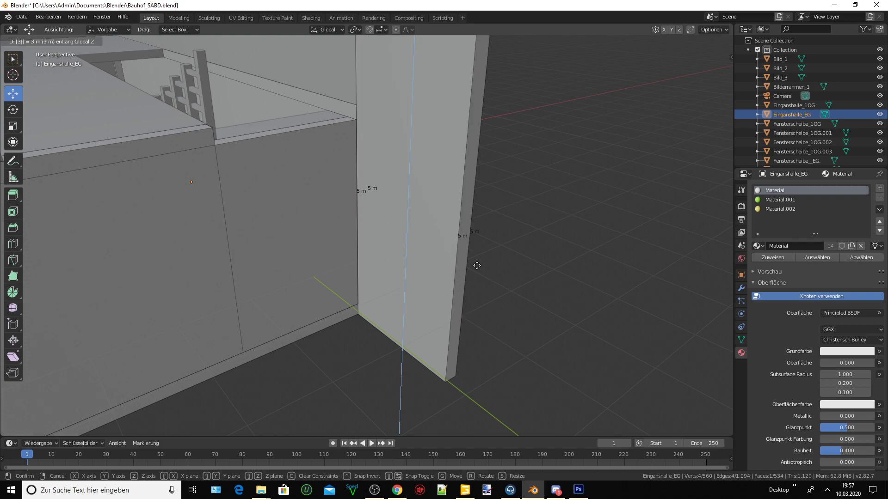
key(Return)
scroll(476, 266, down, 5)
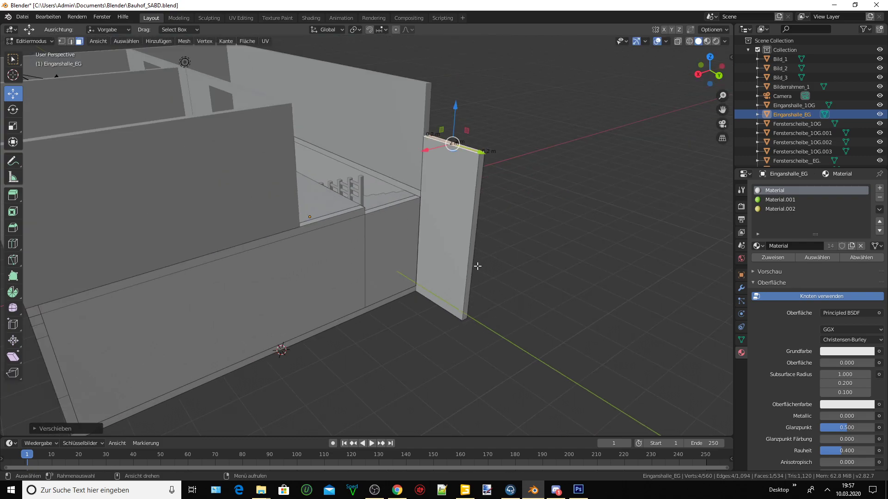
mouse_move(477, 266)
middle_down()
mouse_move(431, 257)
mouse_move(463, 261)
middle_up()
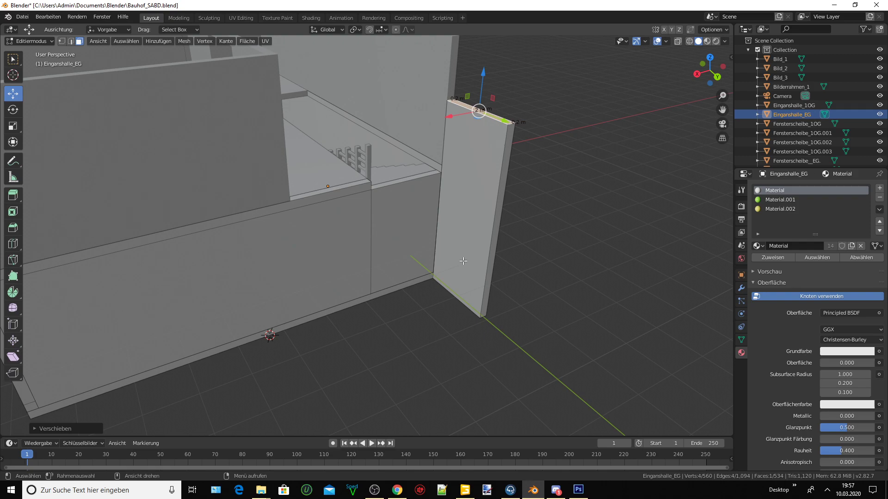
middle_drag(492, 253, 444, 249)
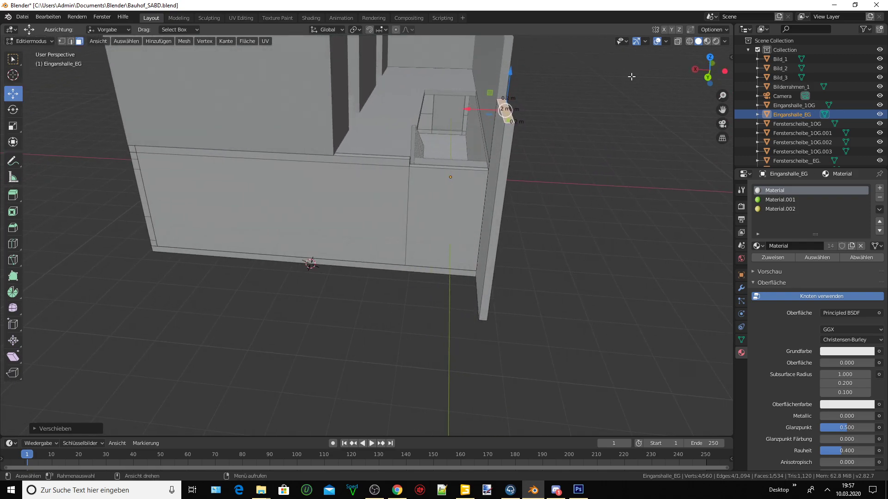
drag(722, 109, 706, 178)
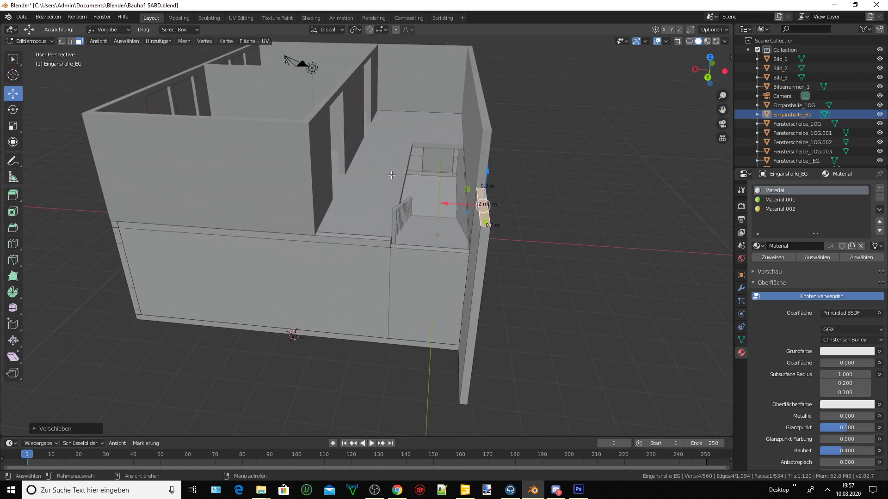
scroll(391, 175, up, 1)
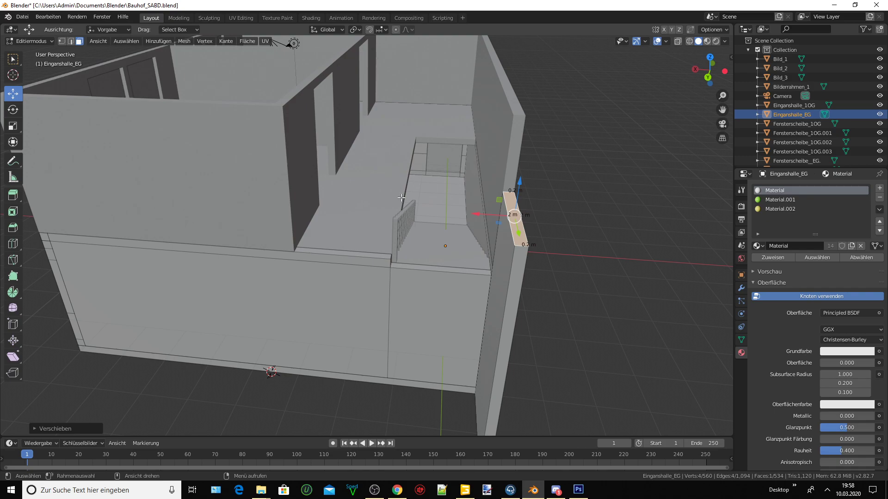
scroll(439, 246, down, 2)
scroll(439, 246, down, 1)
mouse_move(440, 246)
middle_down()
mouse_move(324, 225)
mouse_move(353, 188)
mouse_move(383, 205)
middle_up()
scroll(352, 188, up, 3)
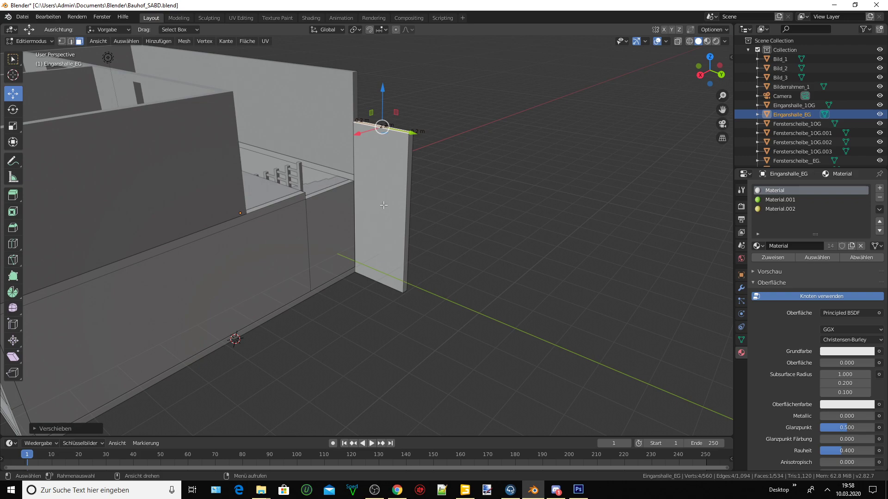
scroll(384, 204, down, 2)
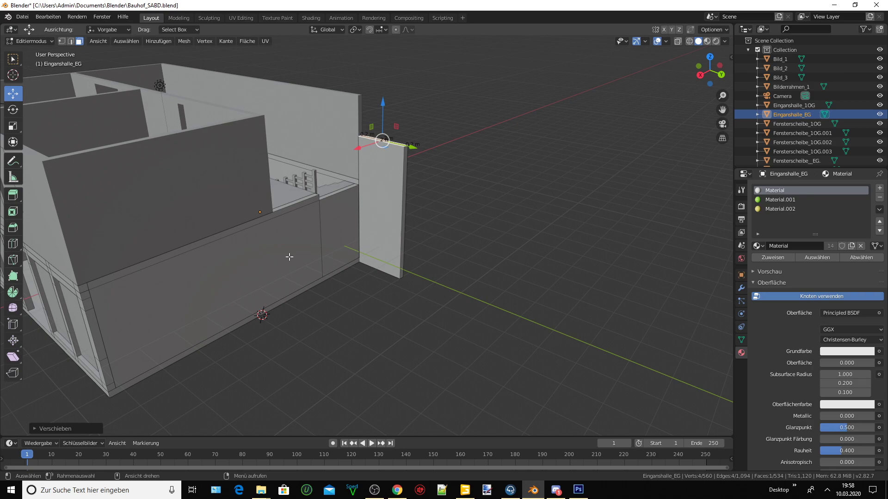
scroll(289, 256, up, 2)
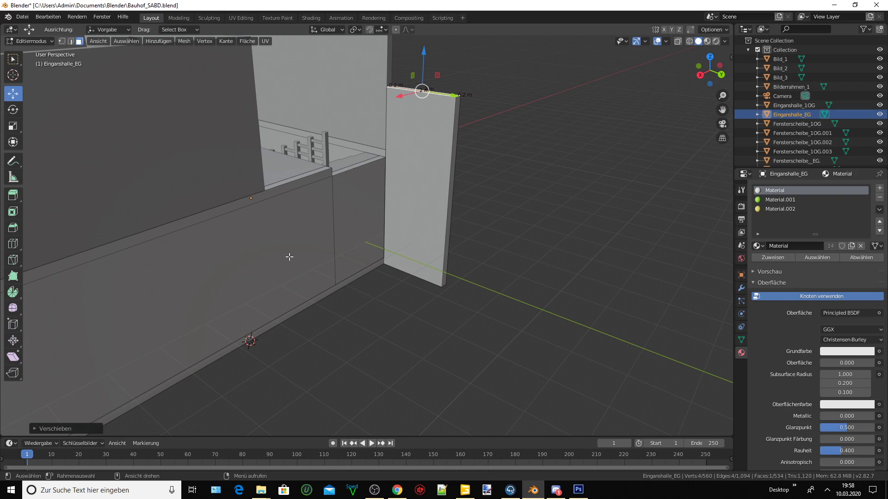
- Undo the earlier raise, then lift the panel's top face 1.2 m for 3.2 m height
key(ctrl+z)
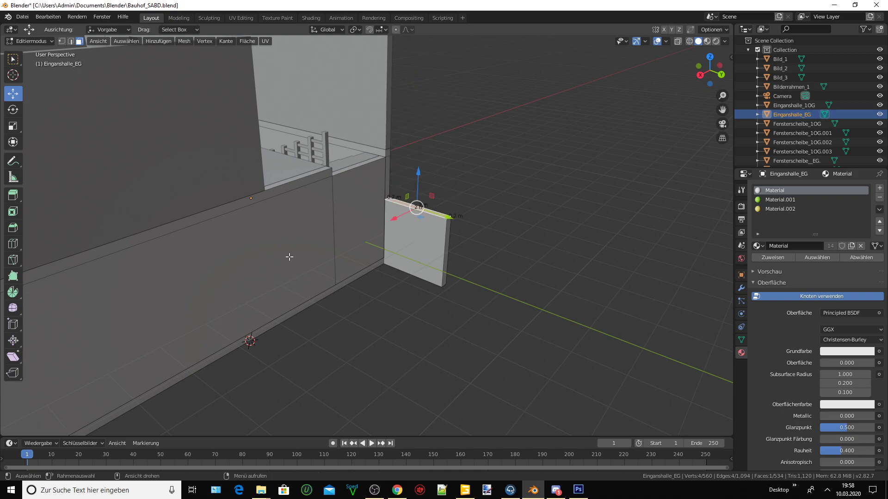
key(g)
key(x)
key(1)
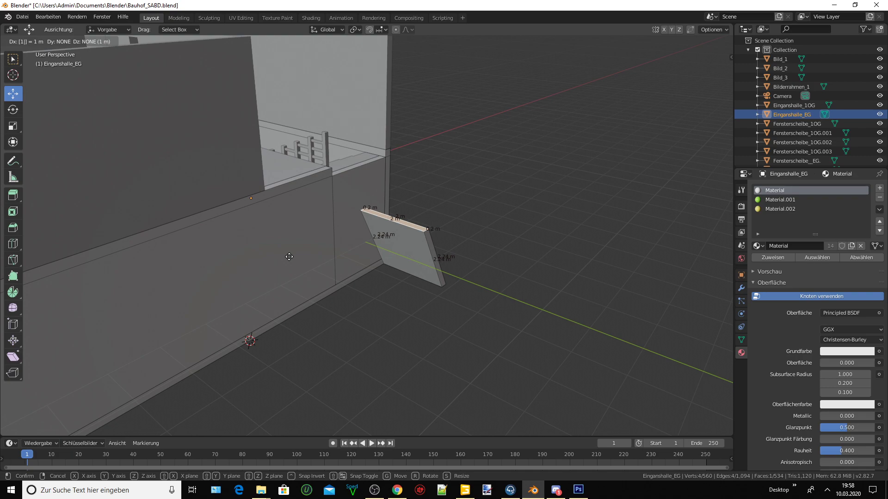
key(Escape)
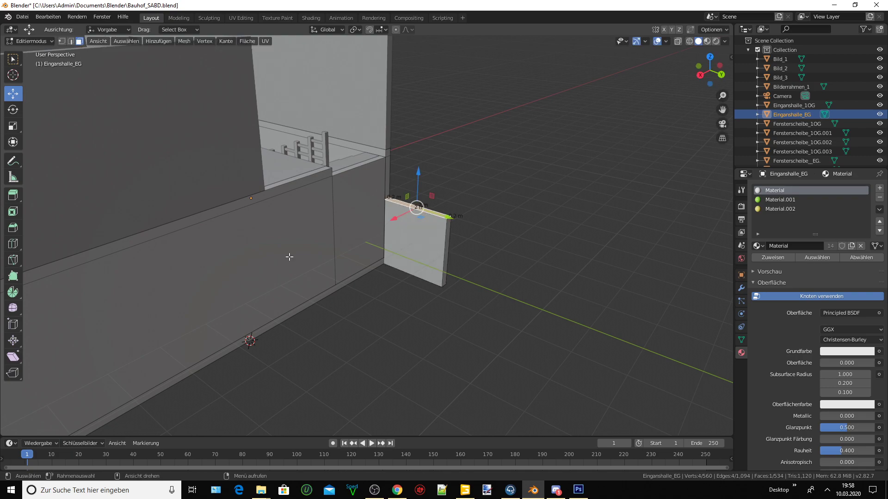
key(g)
key(z)
key(1)
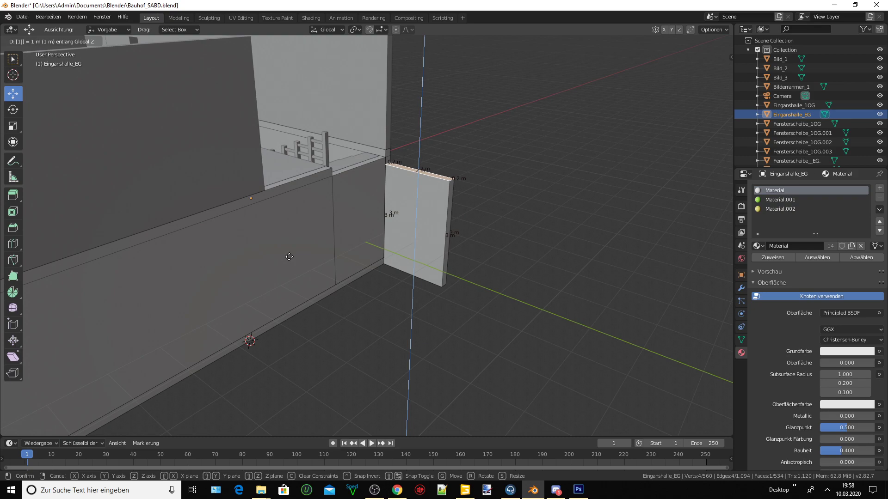
key(BackSpace)
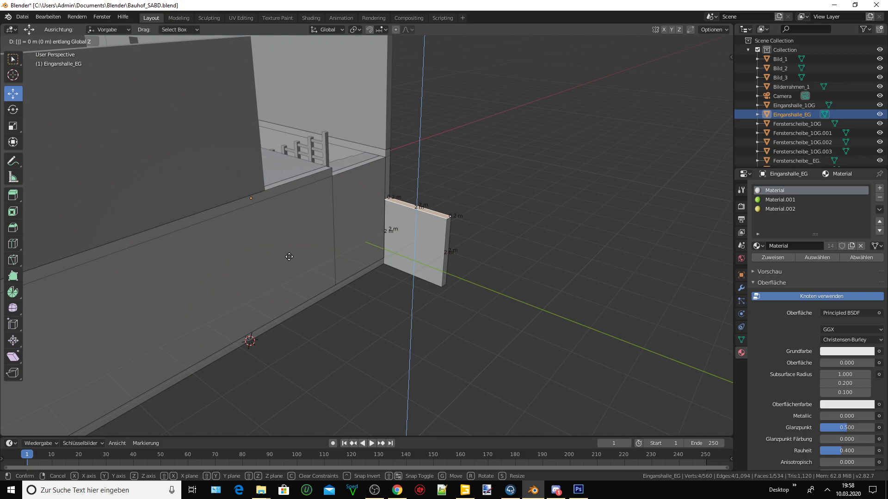
text(1)
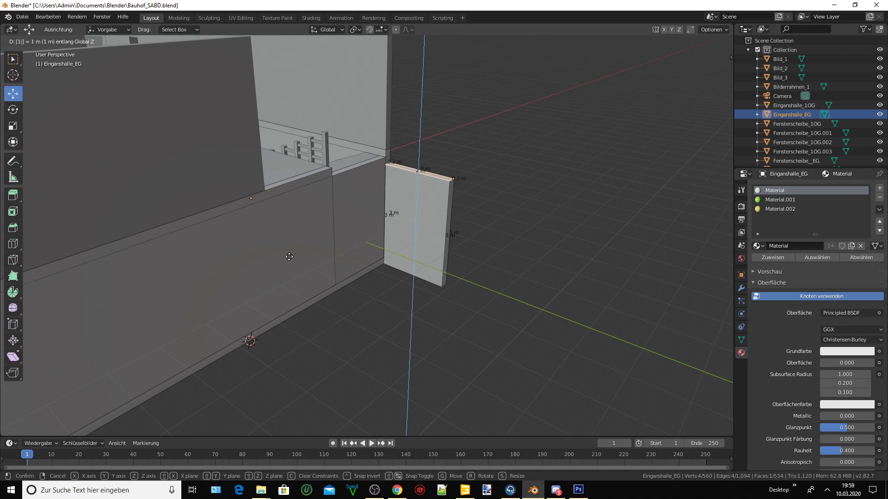
text(.)
text(2)
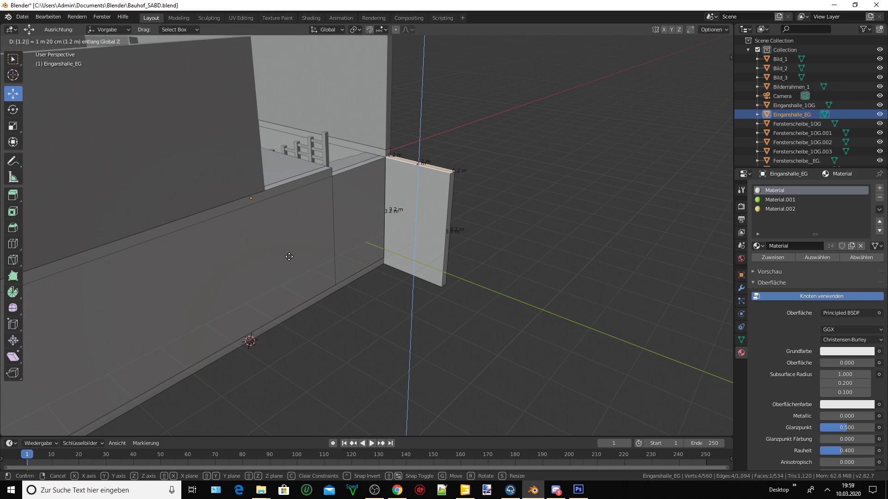
key(Return)
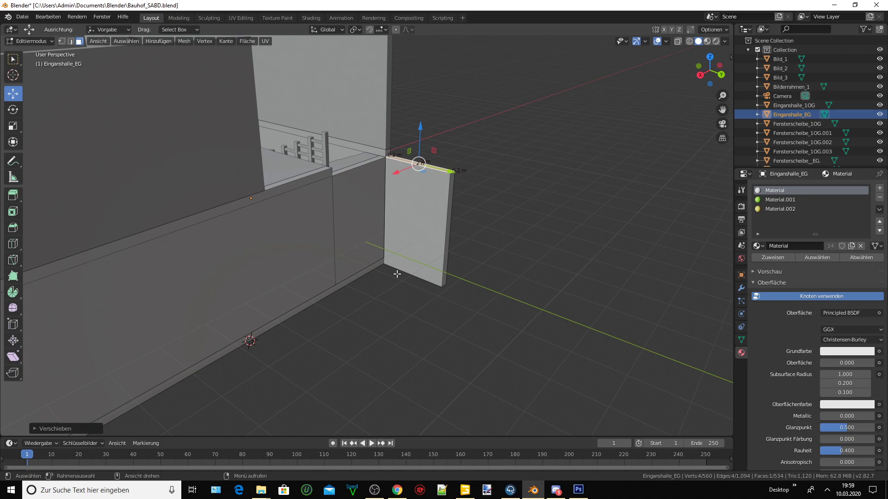
mouse_move(397, 273)
middle_down()
mouse_move(190, 264)
mouse_move(351, 277)
middle_up()
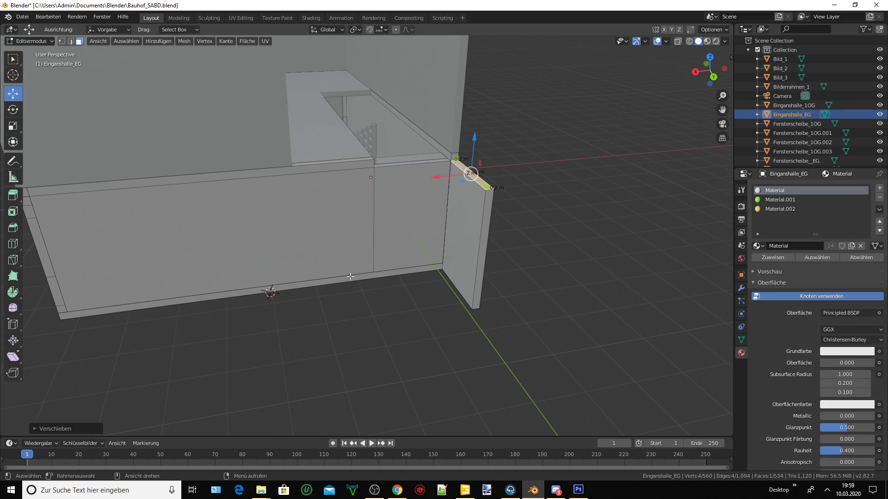
- Select the panel's outer end face and slide it 6 m along Y
click(483, 245)
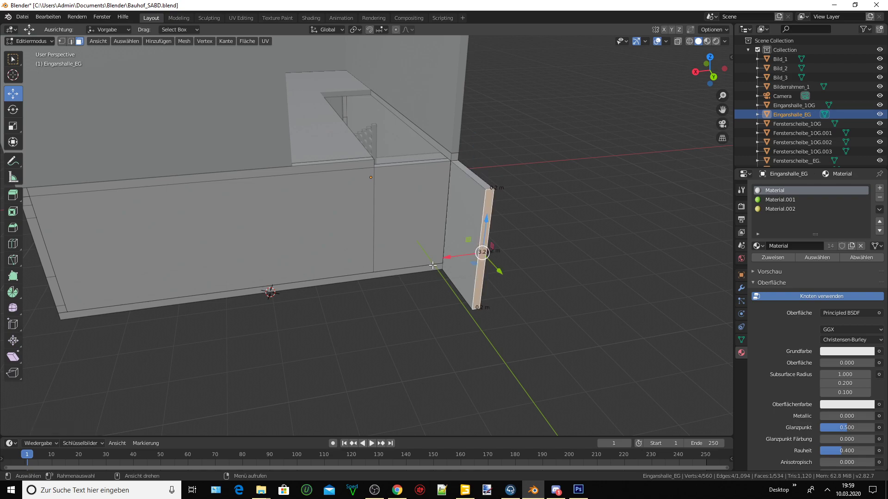
middle_drag(474, 249, 464, 264)
key(g)
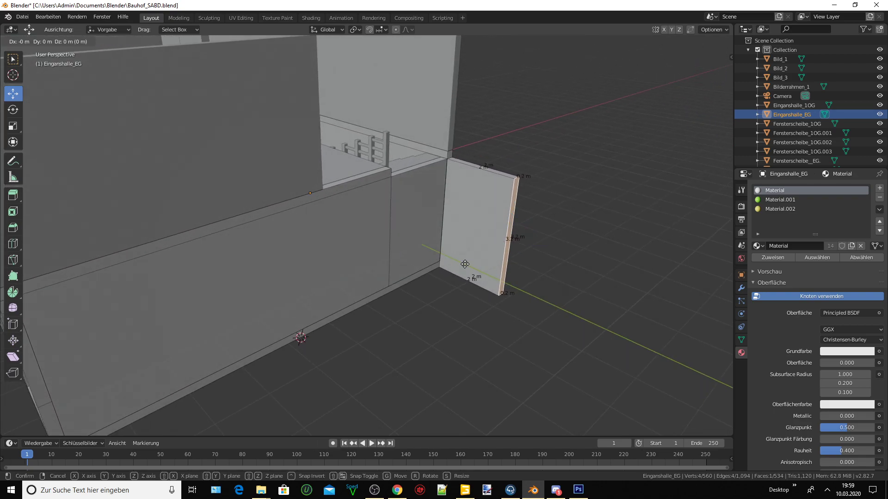
text(y)
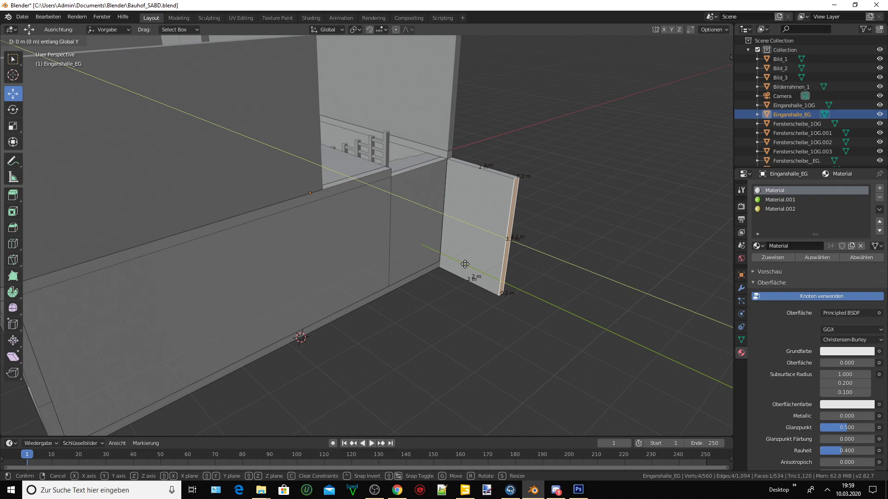
text(2)
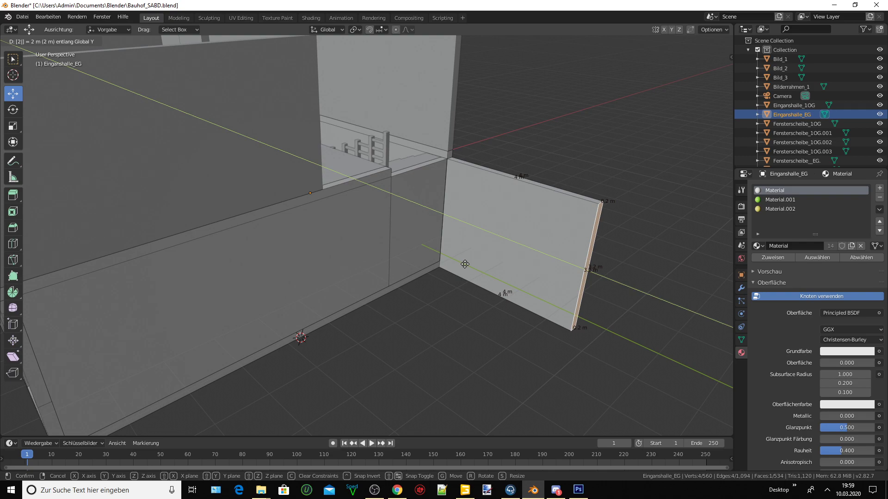
text(4)
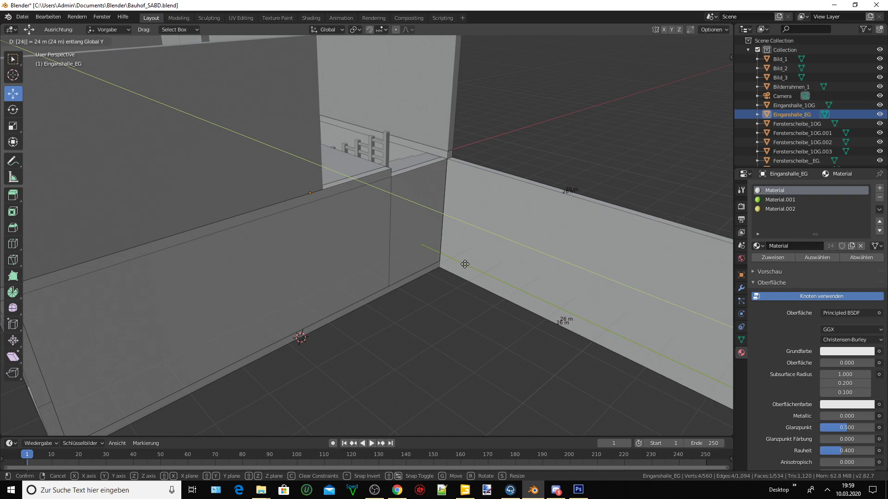
key(BackSpace)
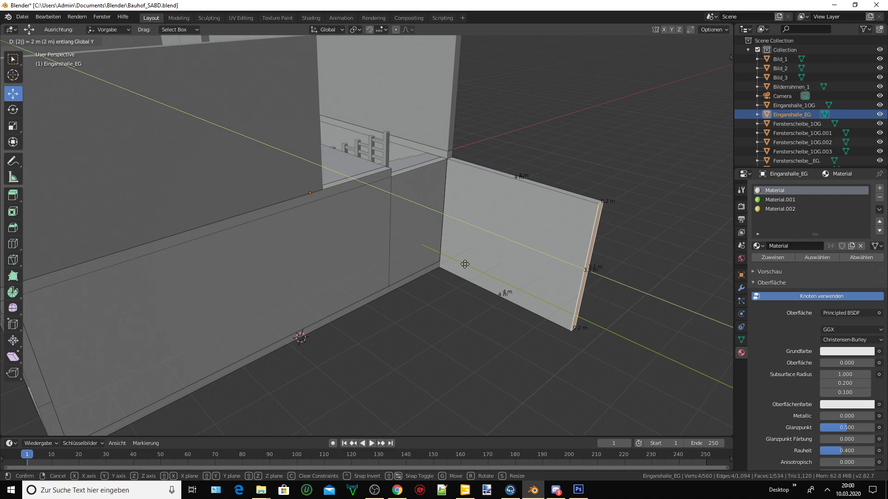
key(BackSpace)
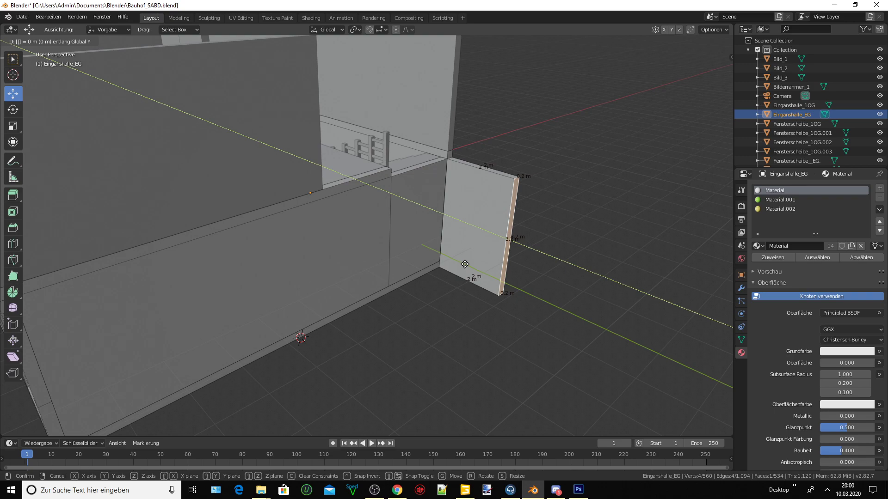
text(6)
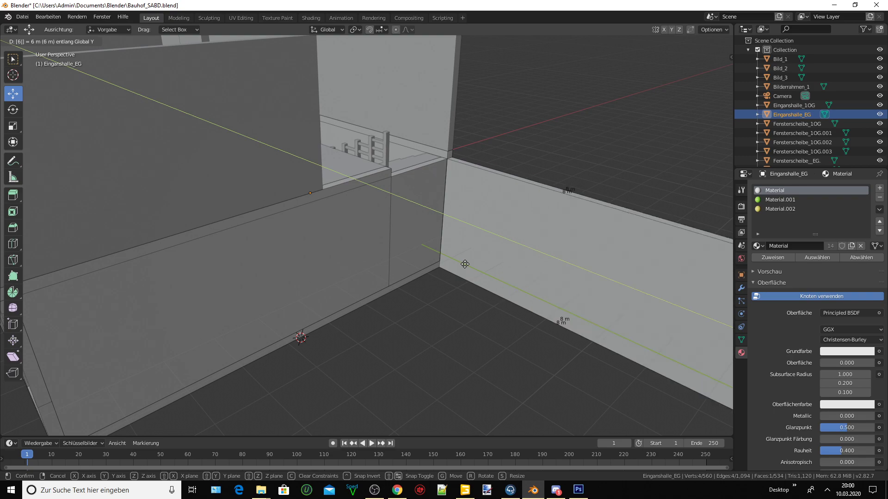
key(Return)
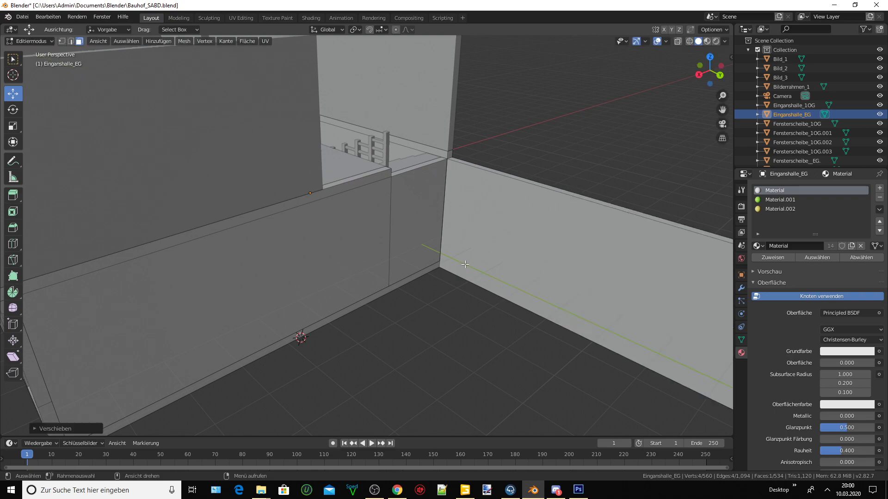
scroll(464, 264, down, 4)
scroll(465, 264, down, 3)
mouse_move(484, 258)
middle_down()
mouse_move(529, 243)
mouse_move(534, 254)
mouse_move(507, 268)
mouse_move(496, 261)
mouse_move(507, 258)
middle_up()
scroll(534, 254, down, 2)
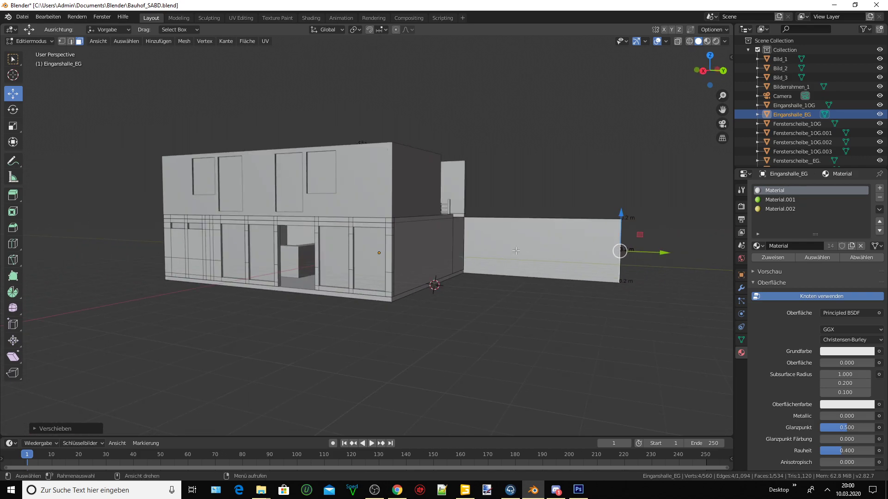
mouse_move(516, 251)
middle_down()
mouse_move(504, 241)
mouse_move(490, 245)
middle_up()
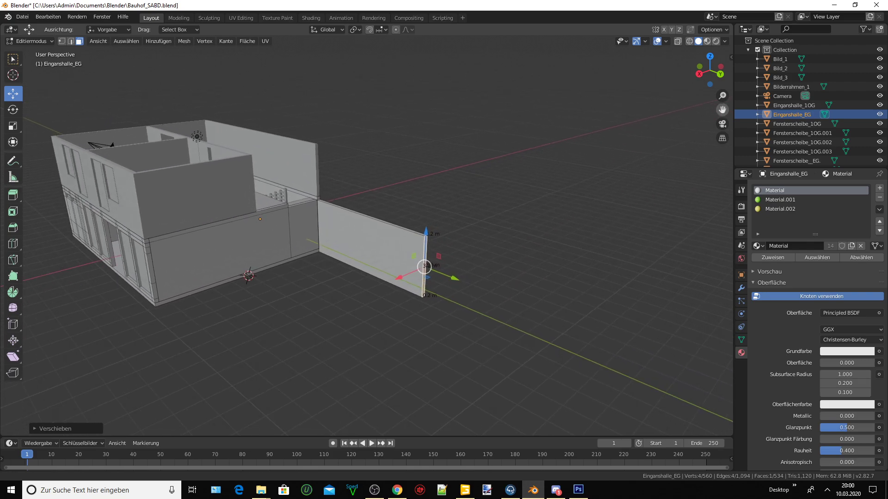
scroll(436, 254, up, 2)
scroll(436, 254, up, 2)
scroll(436, 254, up, 1)
middle_drag(411, 254, 402, 251)
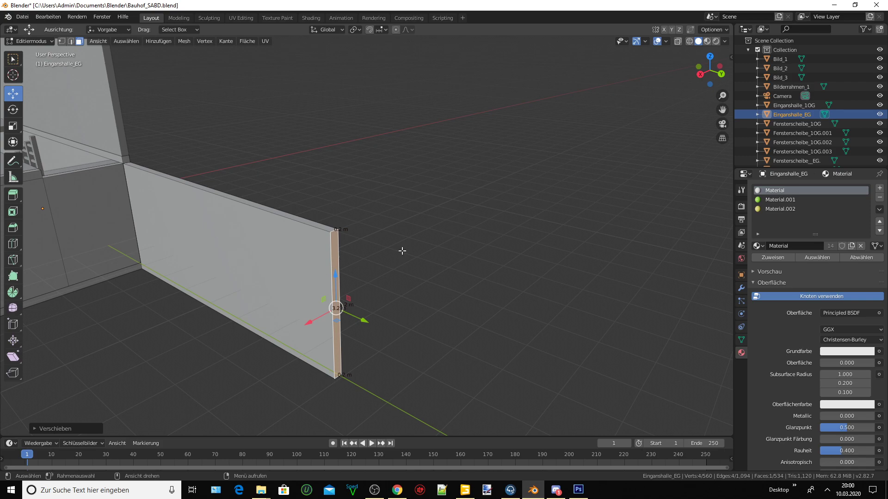
- Cancel the Y move of the end face and reframe the view on the wall
key(g)
key(y)
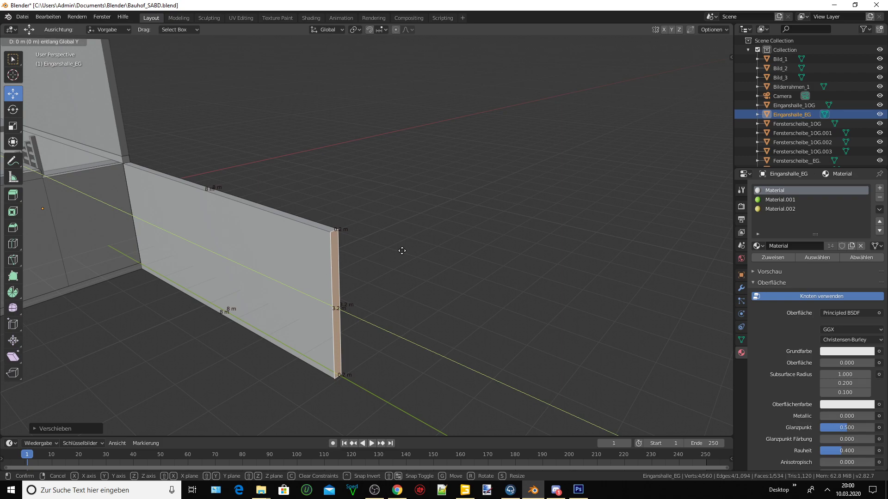
click(401, 250)
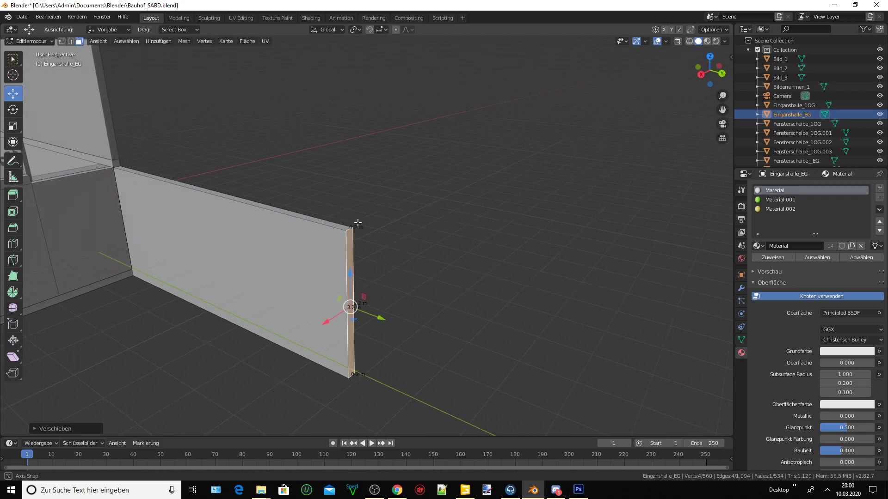
middle_drag(359, 225, 515, 184)
drag(722, 110, 411, 211)
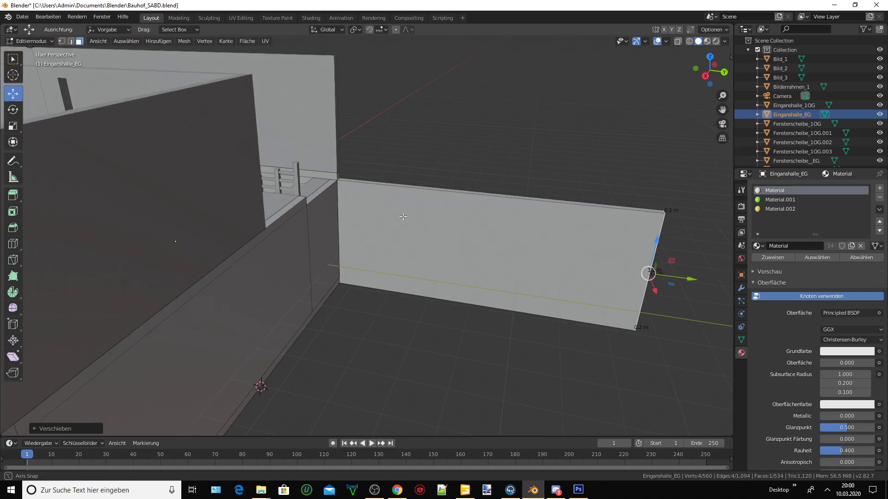
middle_drag(410, 211, 378, 223)
- Select the whole 8 m wall with Ctrl+L and bring up the Separate options
click(395, 217)
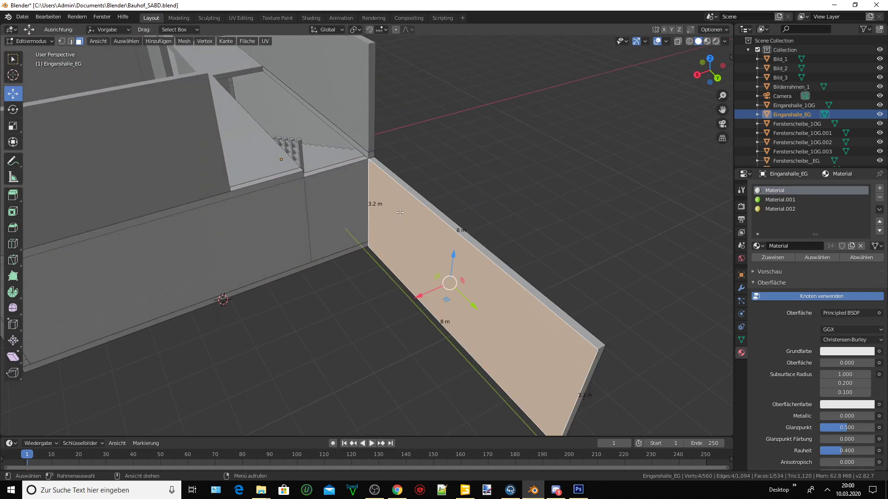
key(ctrl+l)
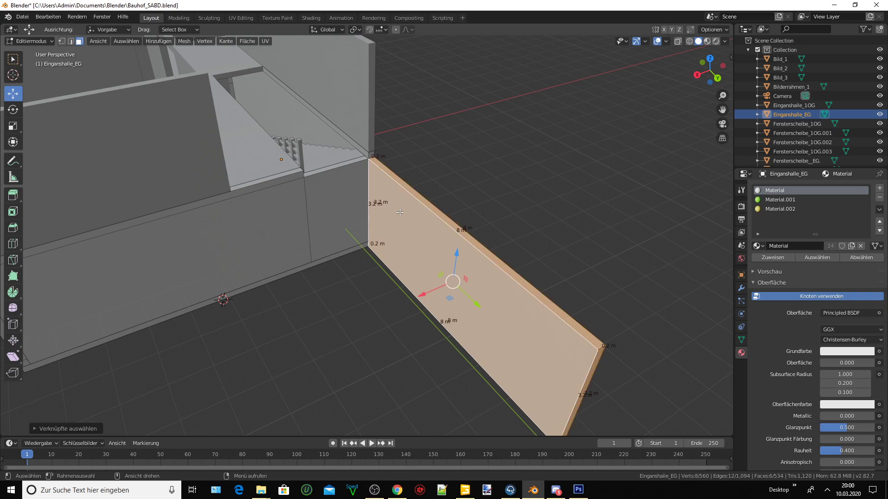
key(p)
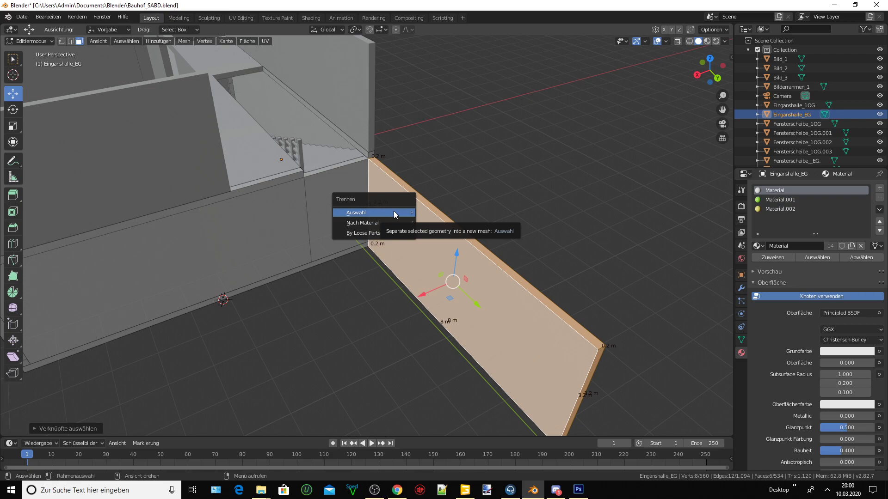
- Separate the 8 m wall panel into its own object, Eingangshalle_EG.001, and select it in Object Mode
click(394, 214)
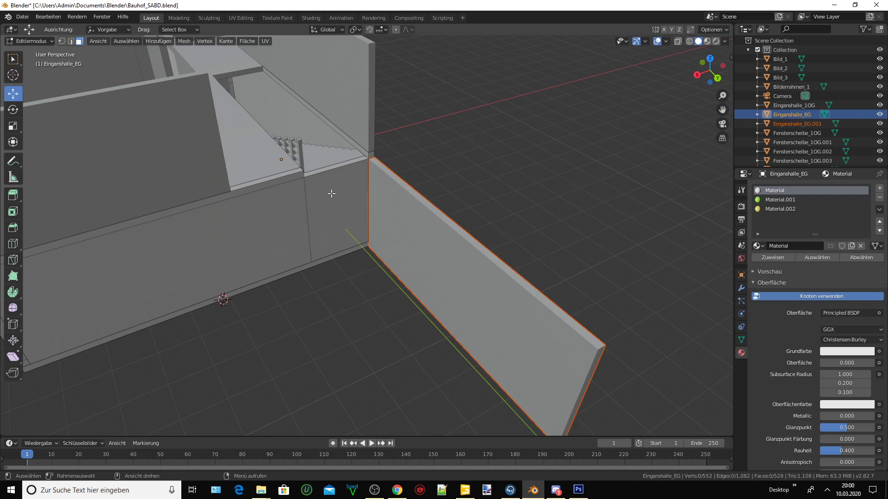
click(331, 193)
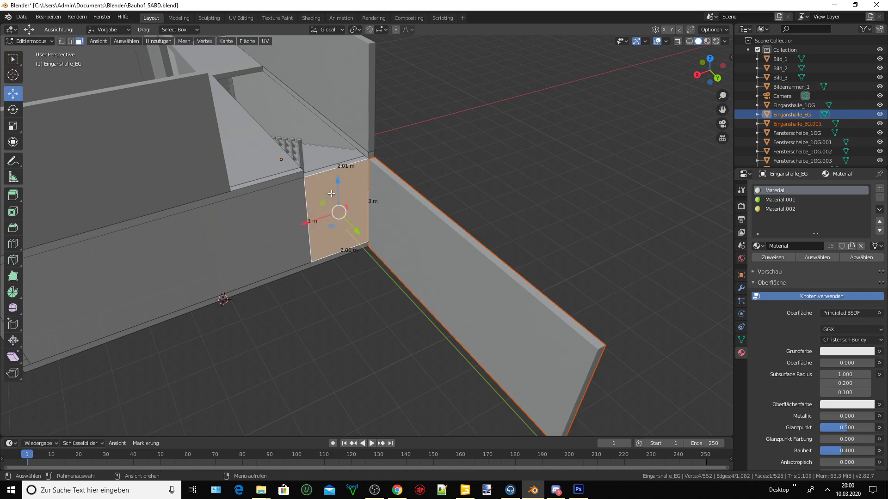
click(51, 41)
click(37, 52)
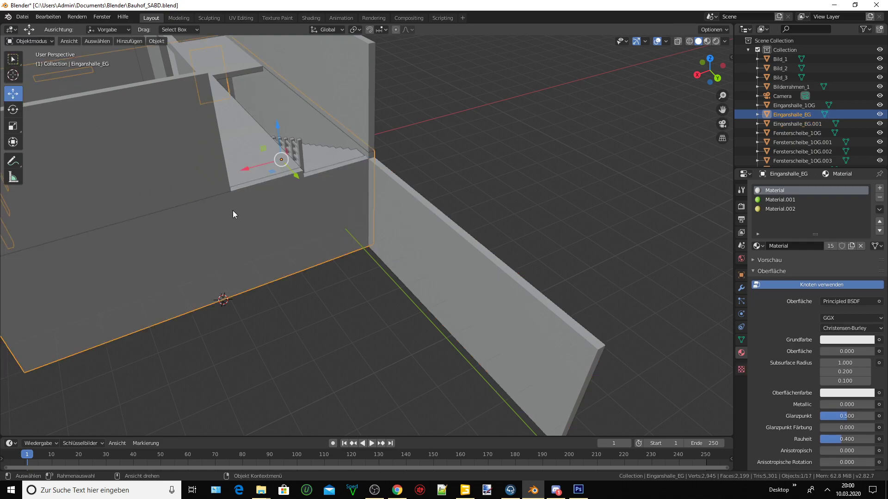
mouse_move(346, 196)
middle_down()
mouse_move(273, 194)
mouse_move(253, 176)
mouse_move(337, 170)
mouse_move(409, 185)
middle_up()
click(273, 196)
- Select the separated wall object Einganshalle_EG.001 and frame it in the view
click(227, 138)
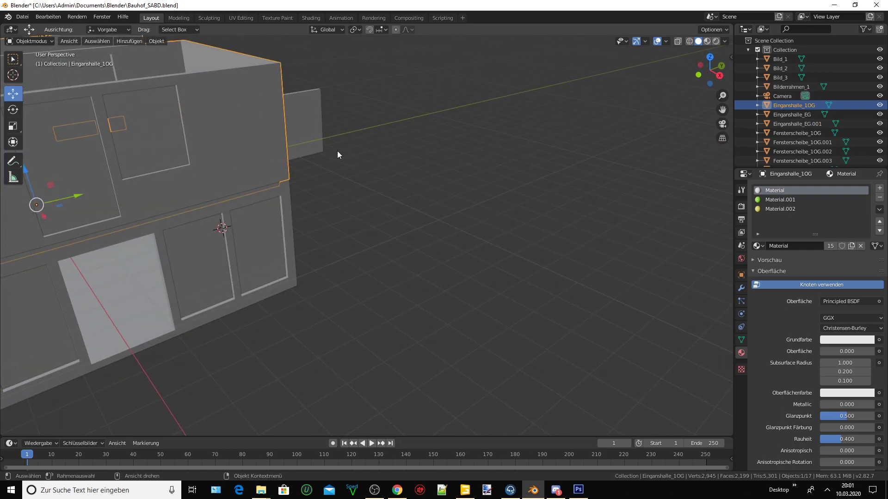
mouse_move(337, 152)
middle_down()
mouse_move(270, 159)
mouse_move(300, 151)
middle_up()
click(384, 109)
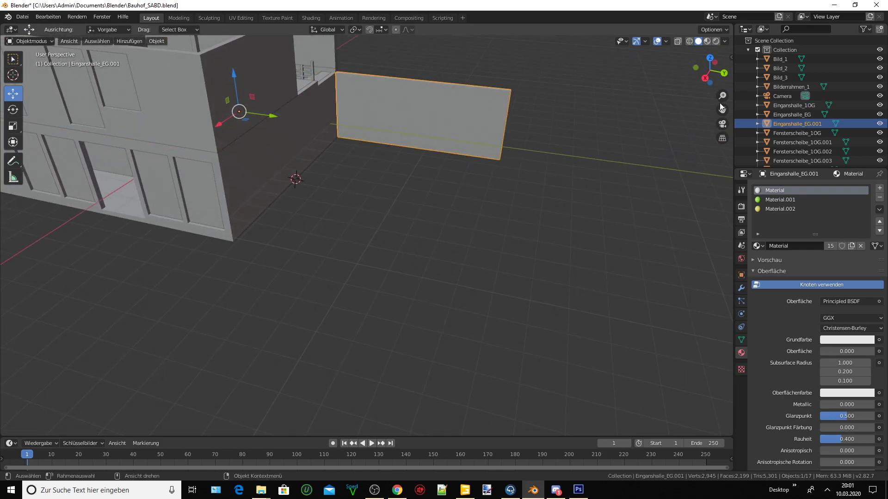
drag(720, 103, 668, 138)
click(429, 125)
drag(722, 110, 688, 124)
scroll(446, 180, up, 2)
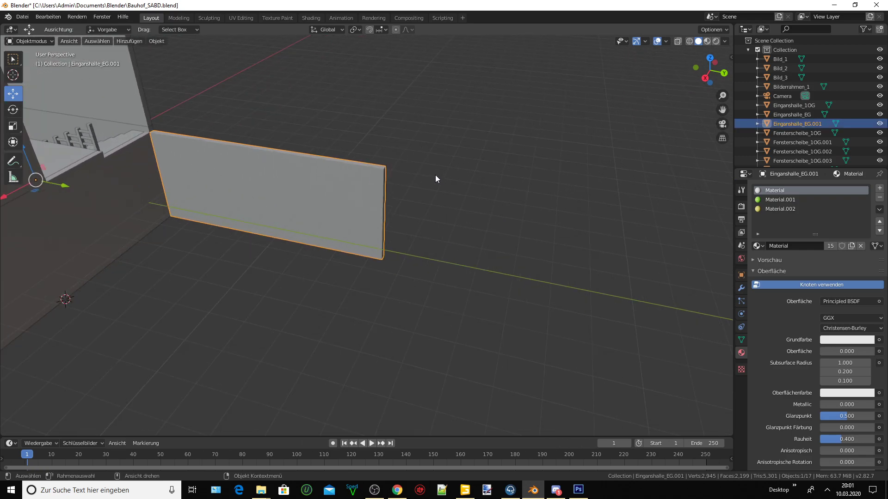
- Rename the separated wall object to PKW_Unterstand
double_click(792, 124)
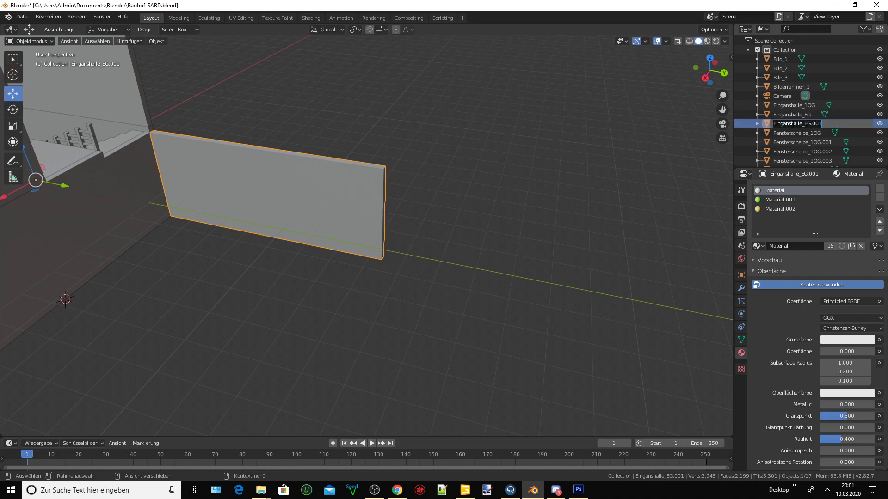
text(P)
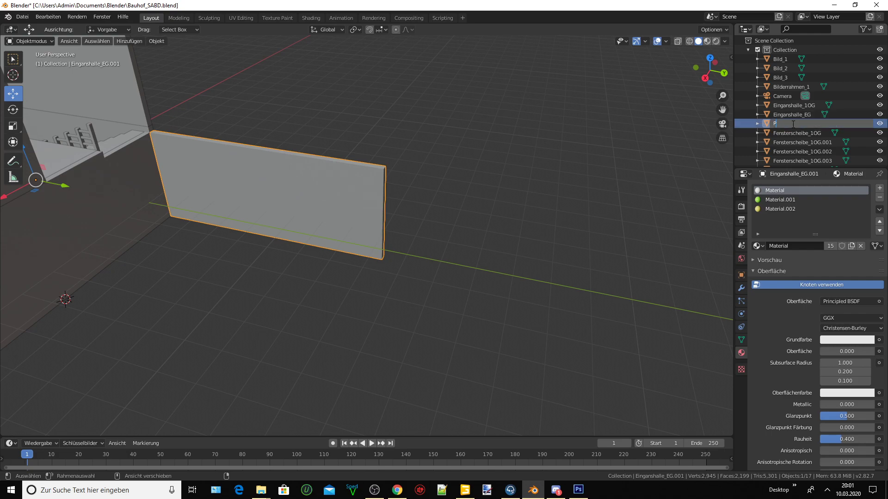
text(KW)
text(_G)
text(arage)
key(BackSpace)
key(BackSpace)
key(BackSpace)
key(BackSpace)
key(BackSpace)
text(Unterst)
text(and)
key(Return)
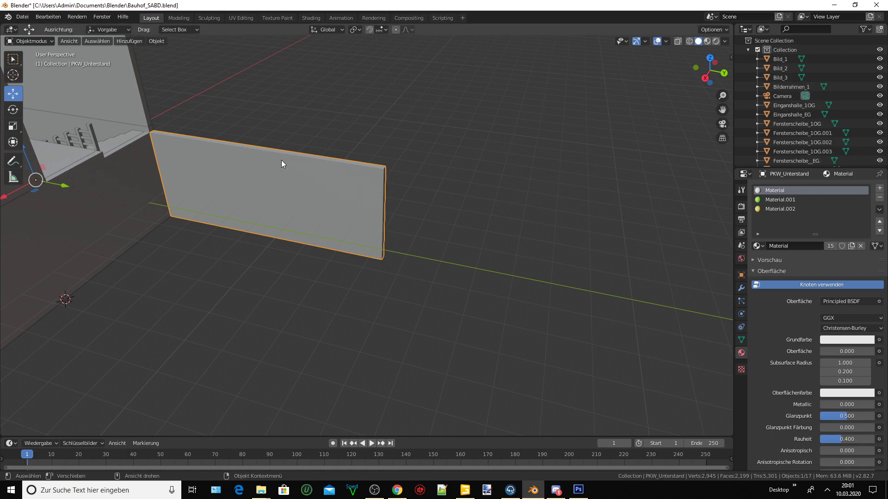
drag(721, 110, 730, 139)
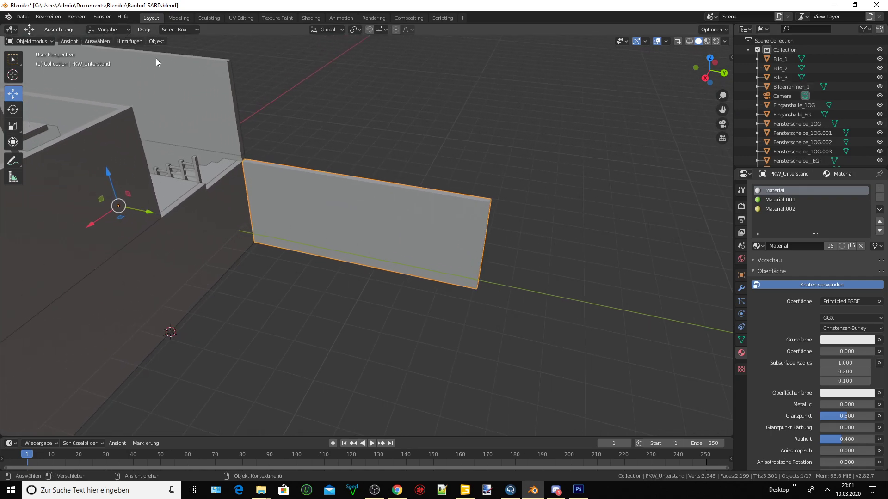
- Enter Edit Mode and select the top edge of the wall
click(51, 41)
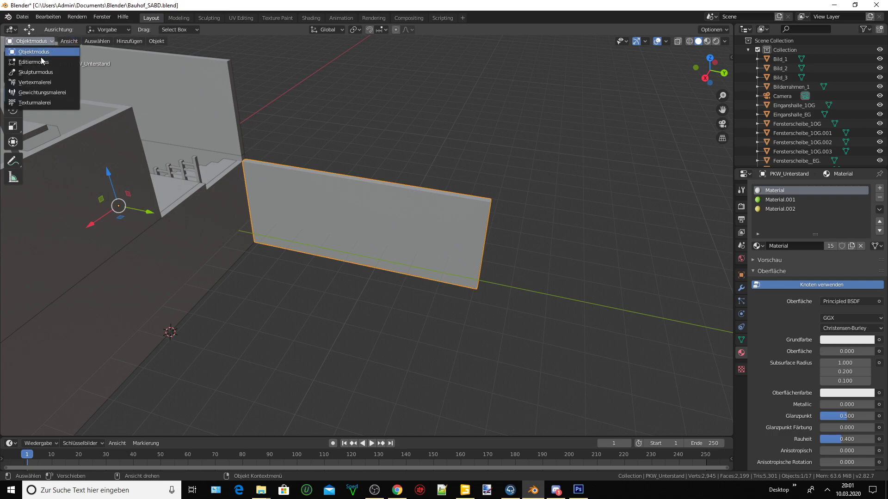
click(41, 57)
click(311, 174)
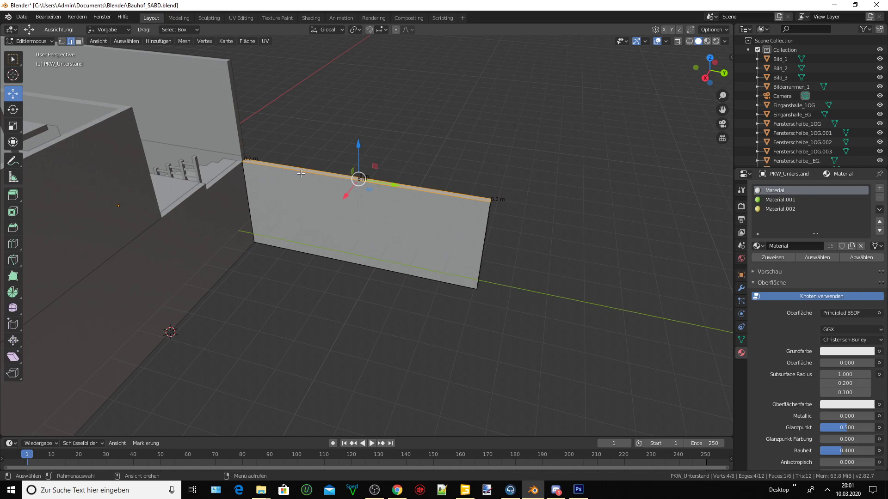
click(301, 171)
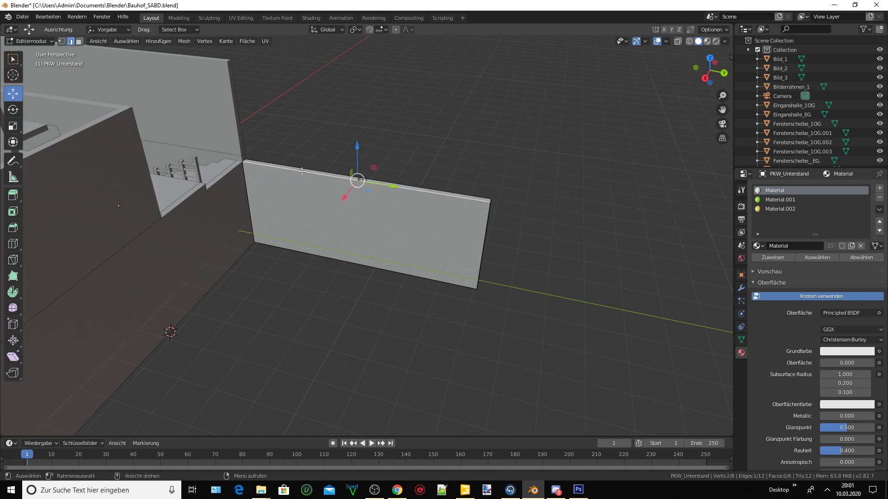
- Snap the 3D cursor to the centre of the selected top edge
key(shift)
key(shift+s)
click(299, 217)
scroll(310, 178, up, 1)
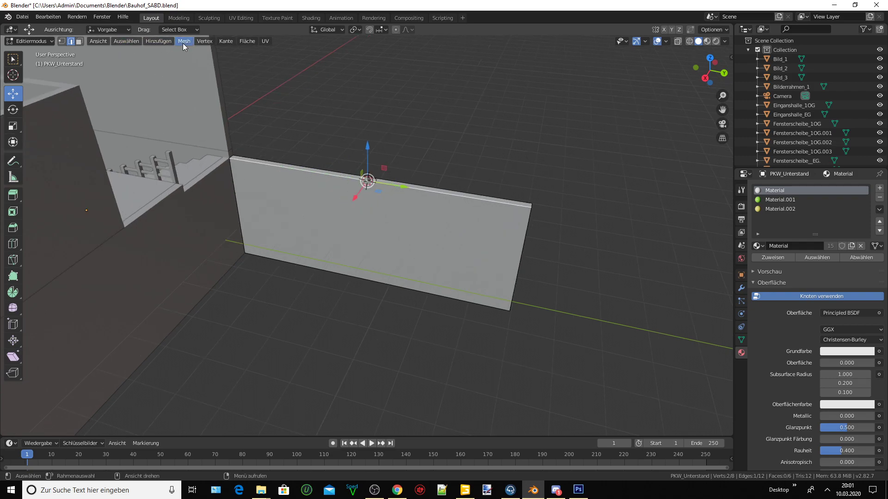
click(163, 44)
- Add a 2 m cube at the 3D cursor and raise it 1 m along Z
click(166, 60)
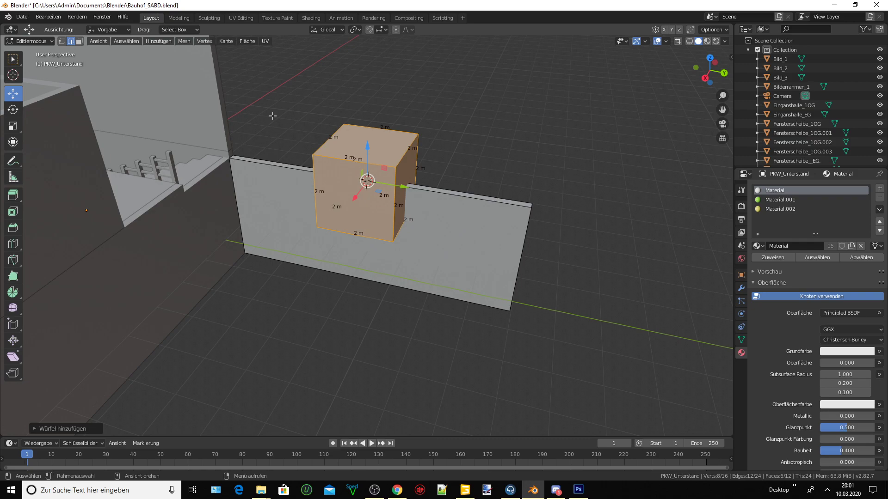
key(g)
key(z)
key(1)
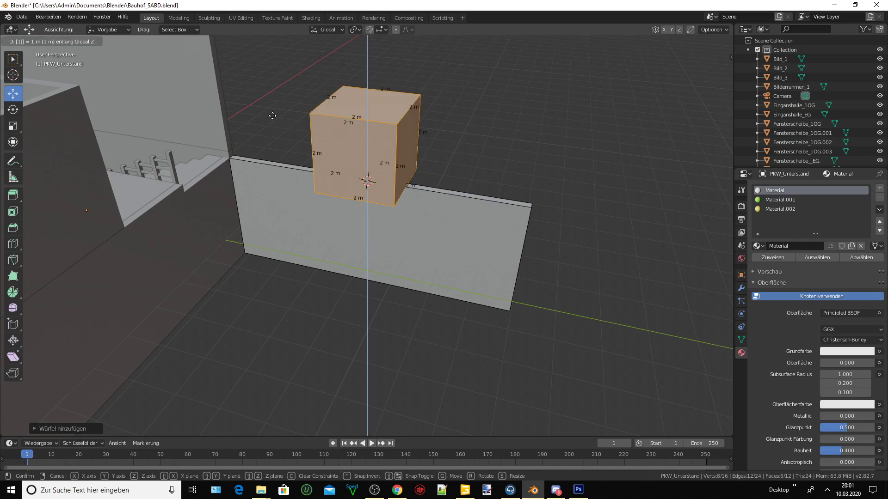
click(272, 116)
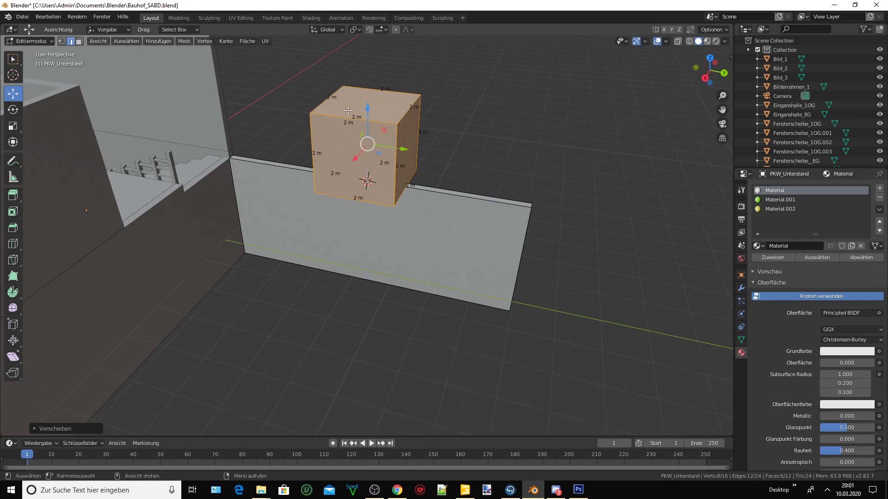
- Lower the cube's top face 1.8 m to make a 0.2 m thick slab
click(347, 111)
click(79, 40)
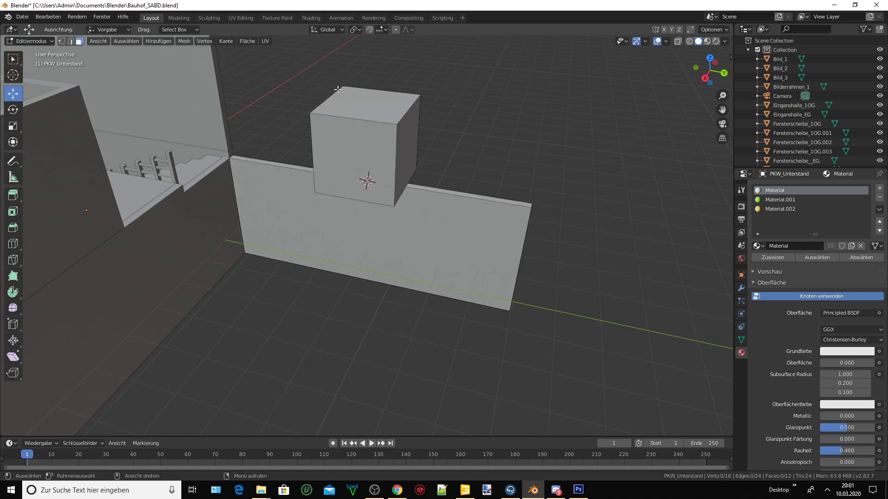
click(356, 102)
key(g)
key(z)
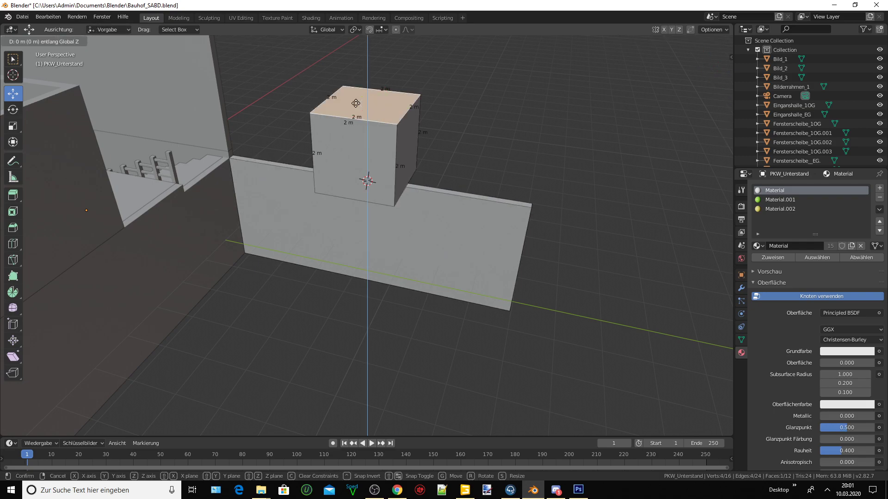
text(-1)
text(.8)
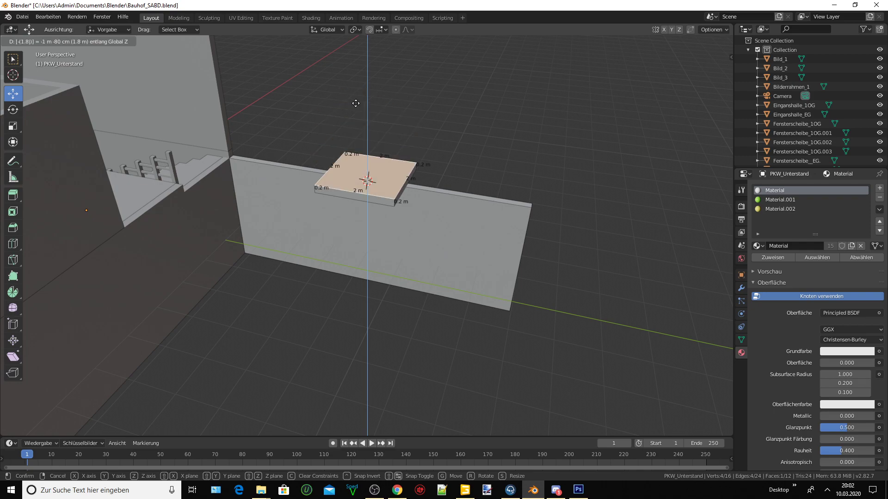
key(Return)
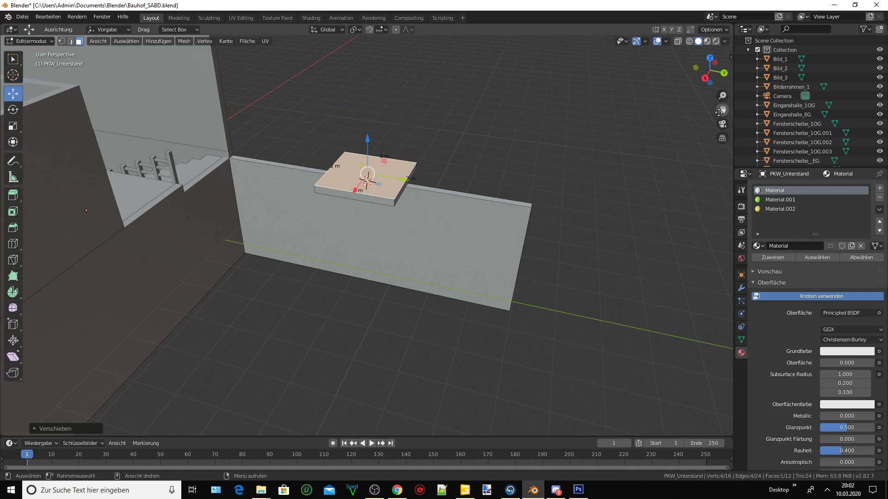
- Select the whole slab and shift it 0.8 m along X
mouse_move(356, 103)
middle_down()
mouse_move(430, 199)
mouse_move(347, 192)
middle_up()
key(ctrl+l)
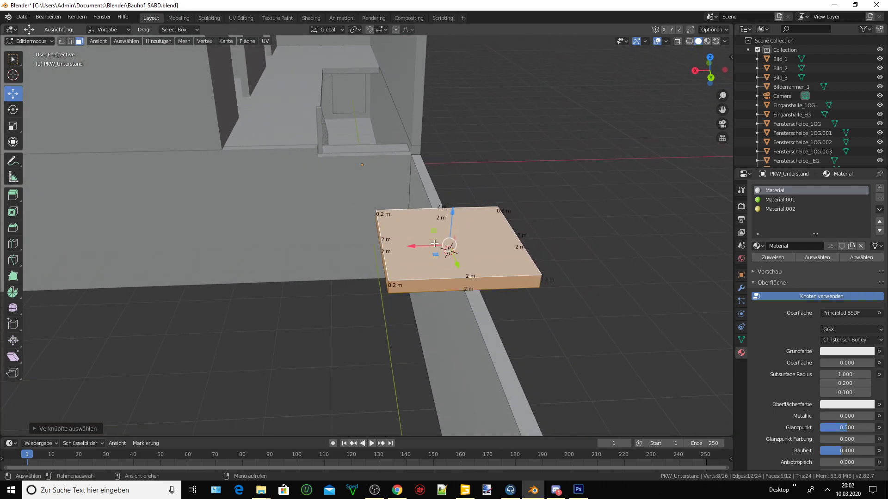
key(g)
key(y)
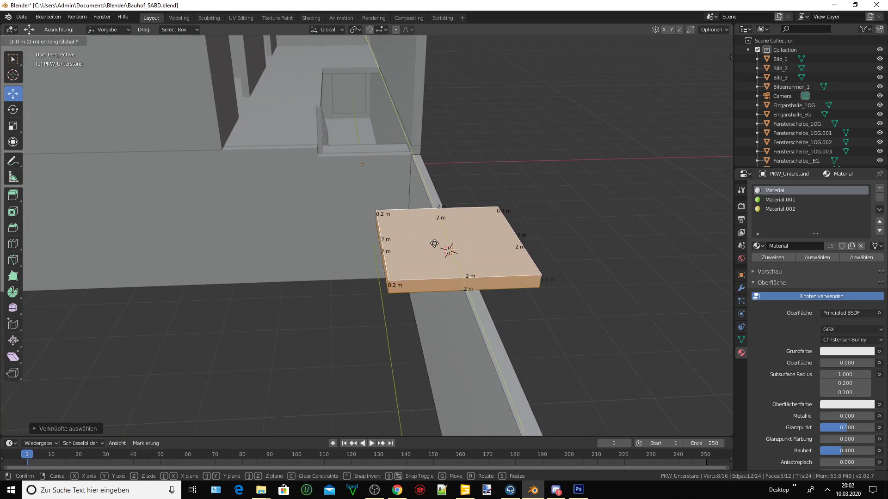
text(x)
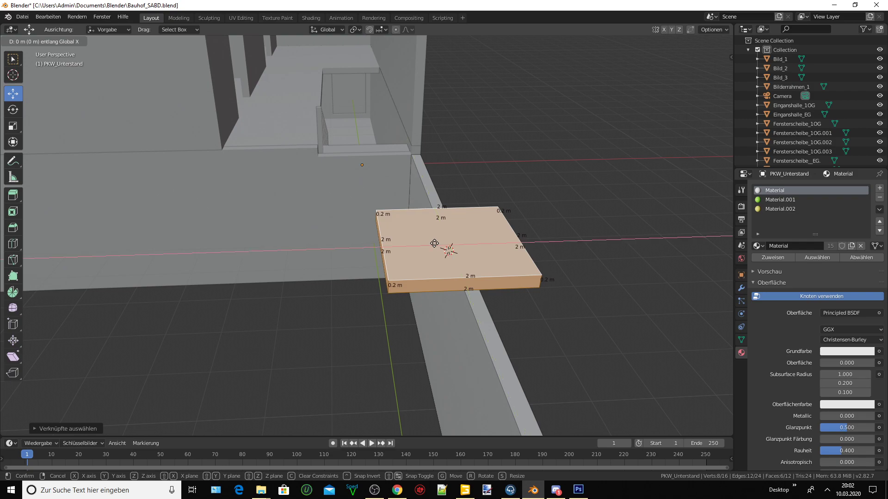
text(1)
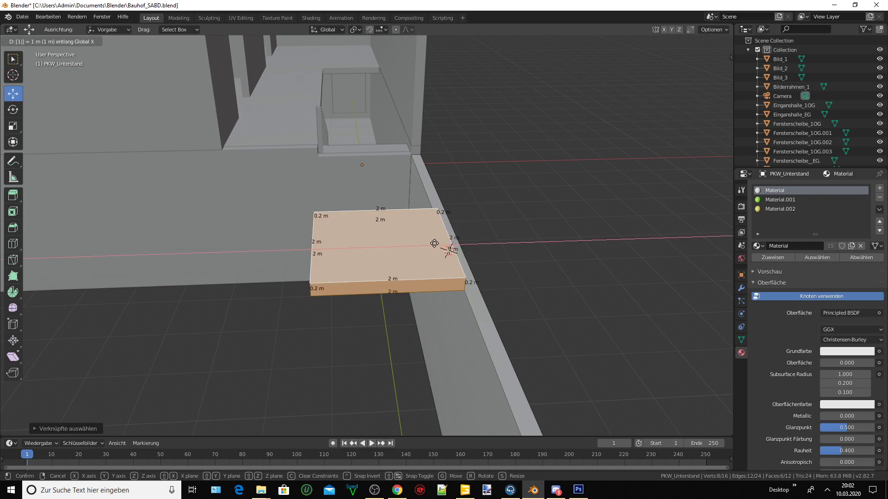
key(BackSpace)
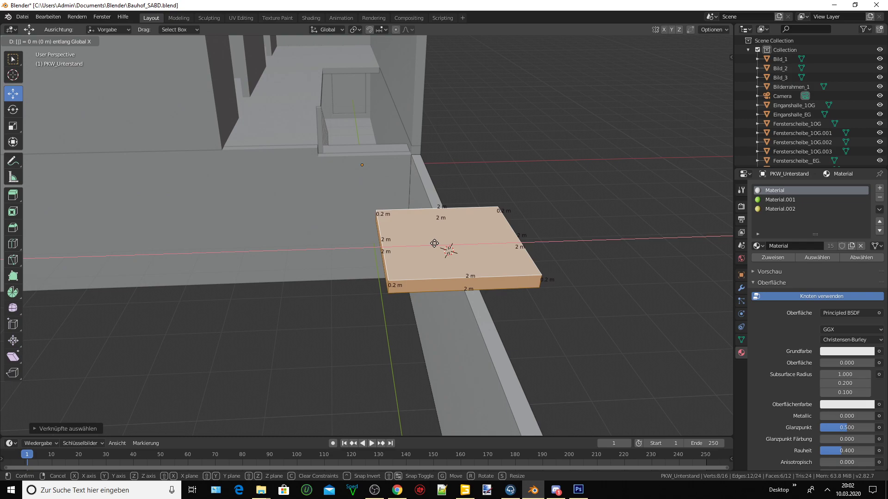
text(1)
key(BackSpace)
text(0.8)
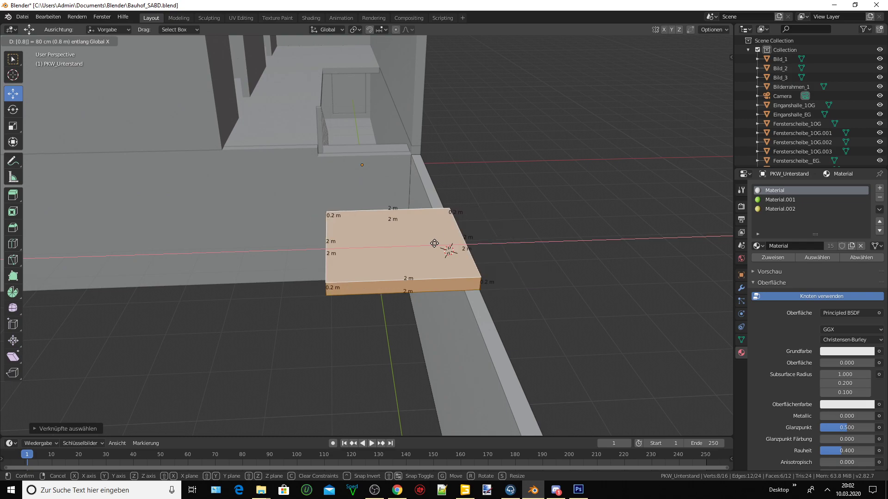
key(Return)
- Orbit around to the slab's narrow end and select its end face
middle_drag(397, 247, 380, 198)
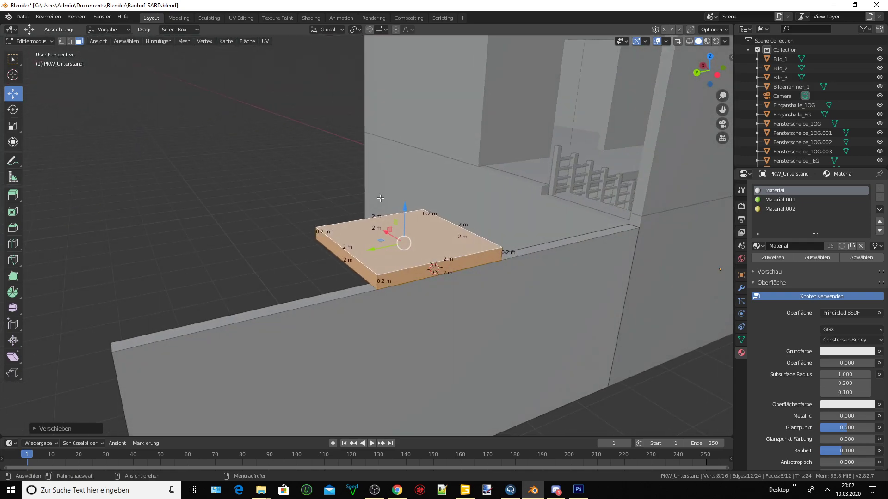
drag(723, 110, 409, 267)
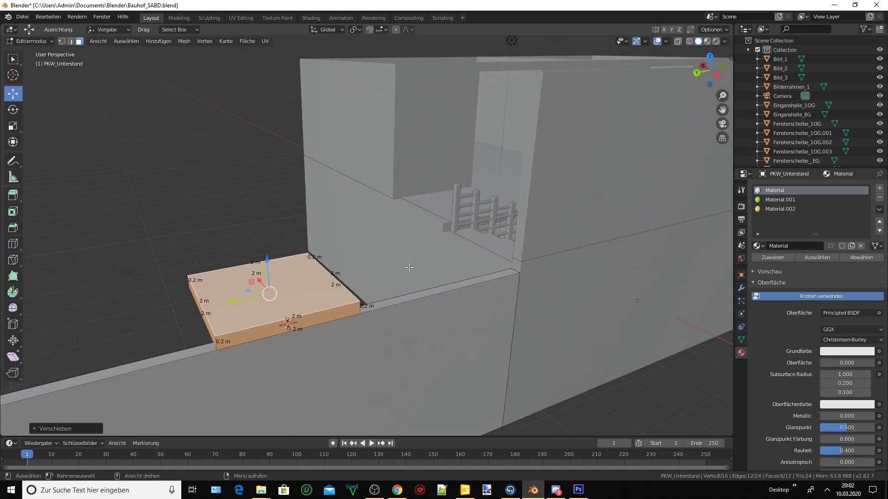
middle_drag(410, 267, 327, 276)
click(218, 276)
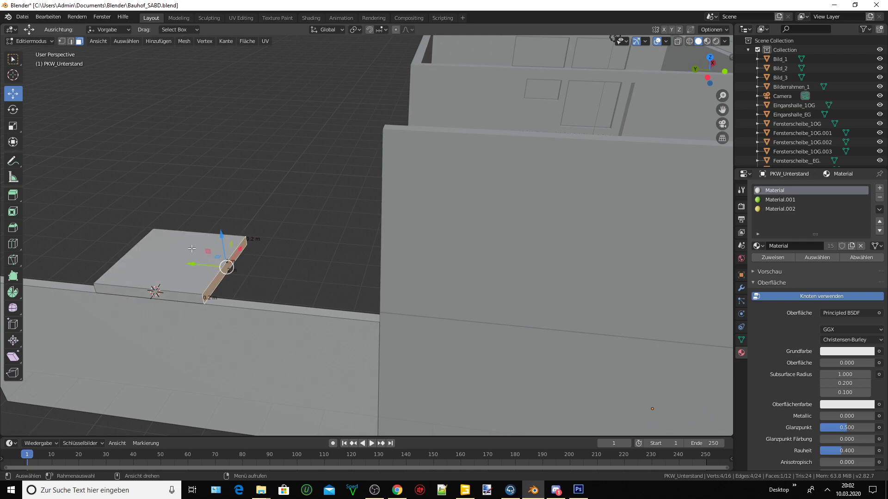
middle_drag(191, 248, 242, 252)
- Move the end face -3 m along Y, stretching the slab to 5 m
key(g)
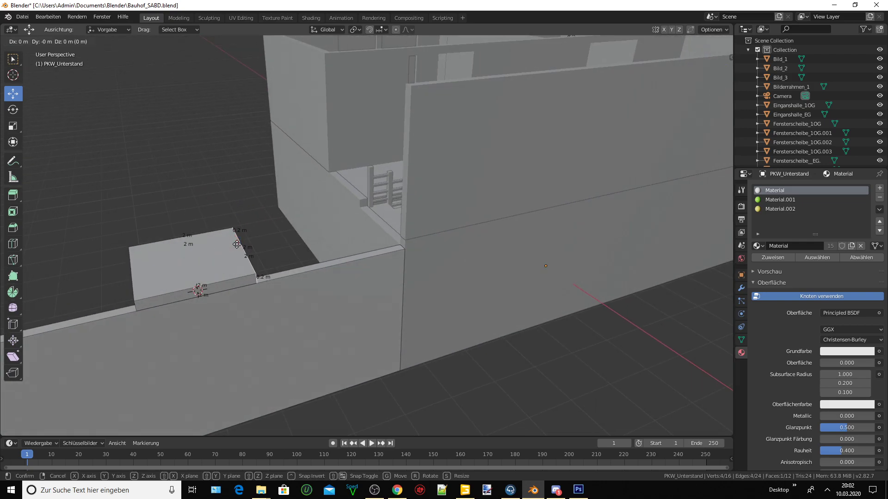
text(y)
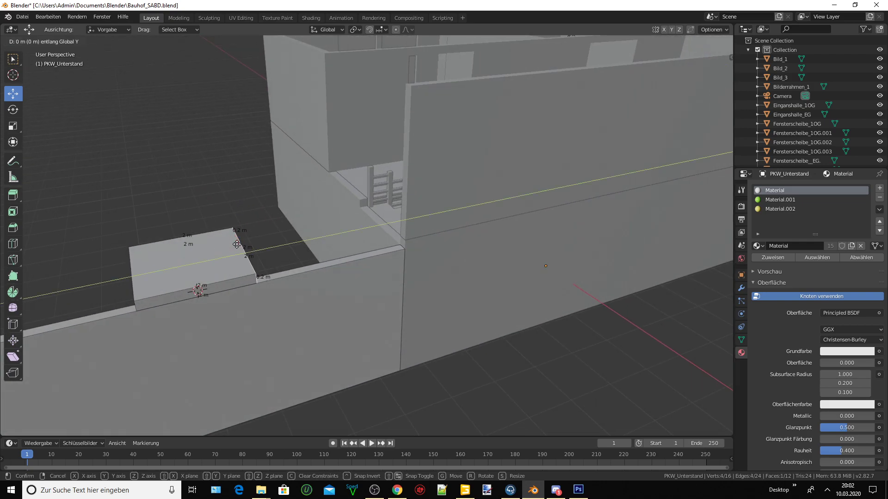
text(2)
key(BackSpace)
text(-2)
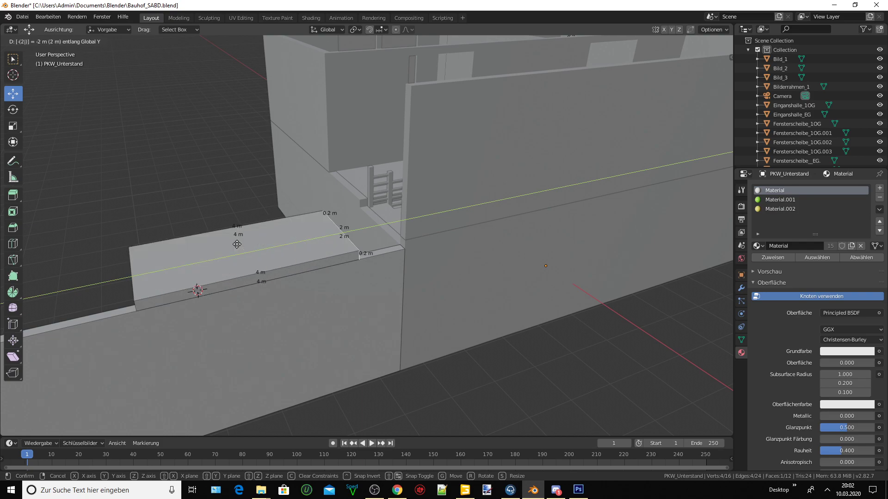
key(BackSpace)
text(4)
key(BackSpace)
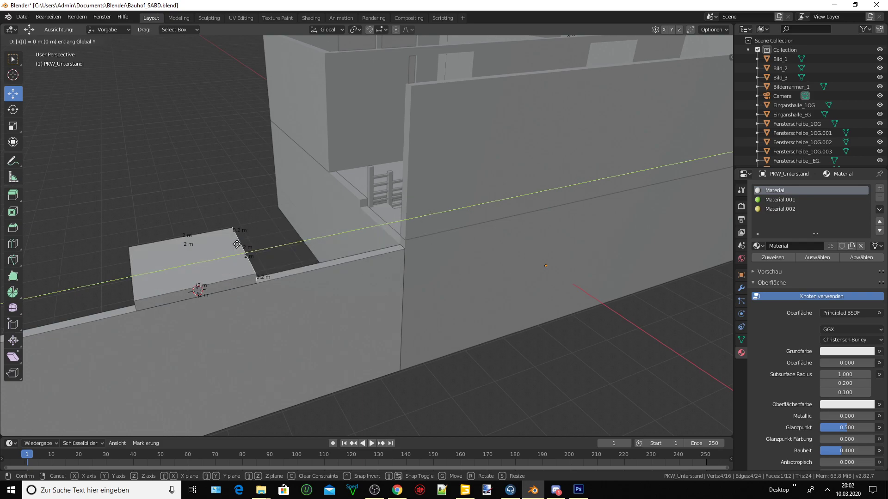
text(3)
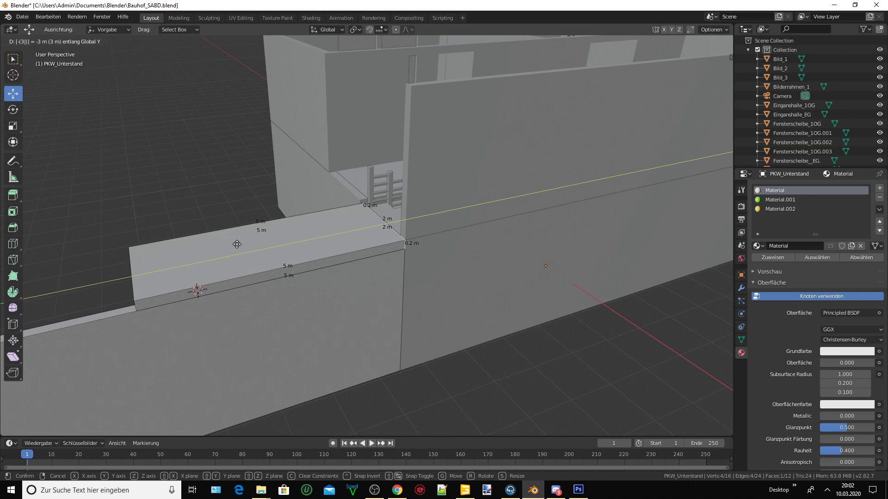
key(Return)
scroll(336, 227, up, 3)
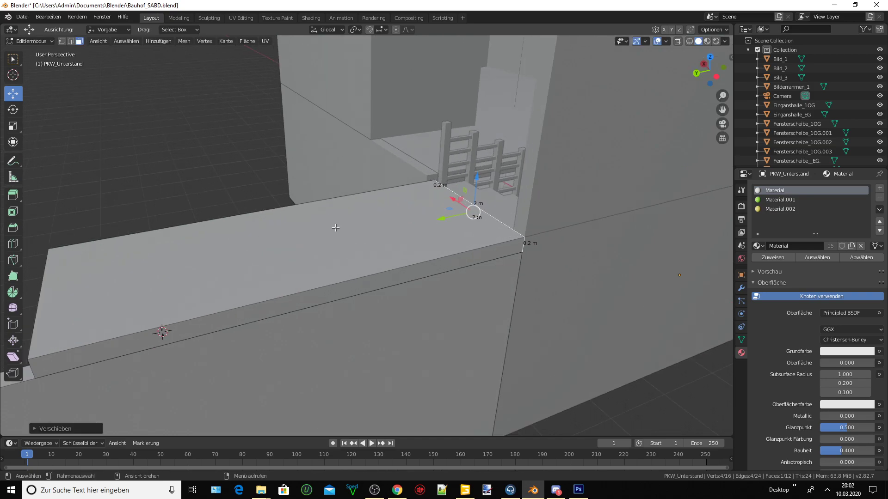
mouse_move(335, 228)
middle_down()
mouse_move(180, 224)
mouse_move(188, 239)
mouse_move(168, 242)
mouse_move(148, 227)
mouse_move(171, 227)
mouse_move(173, 252)
mouse_move(110, 270)
mouse_move(109, 251)
mouse_move(208, 252)
middle_up()
scroll(139, 251, down, 5)
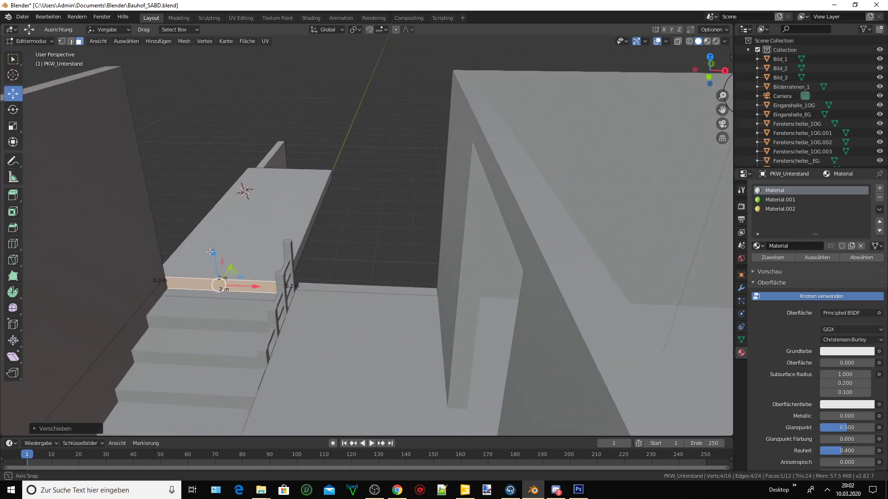
scroll(210, 252, up, 2)
scroll(209, 252, up, 1)
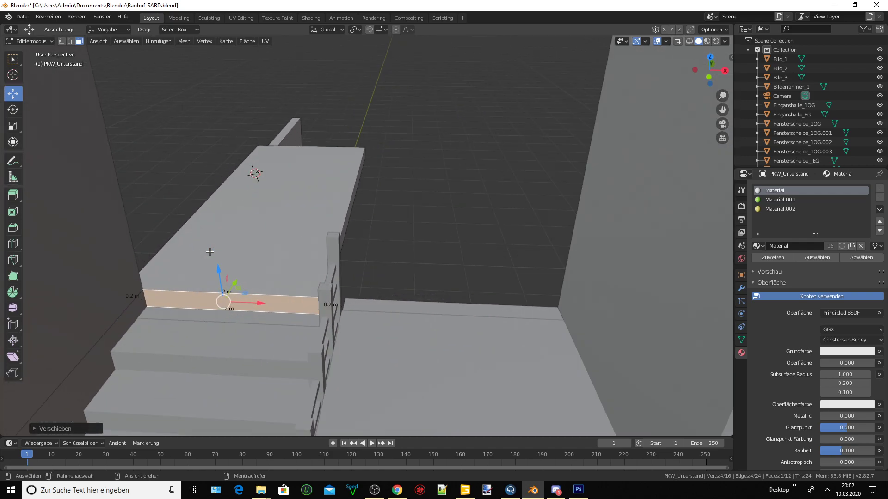
scroll(210, 252, up, 1)
mouse_move(209, 252)
middle_down()
mouse_move(118, 260)
mouse_move(91, 278)
middle_up()
scroll(122, 333, down, 2)
scroll(122, 332, down, 2)
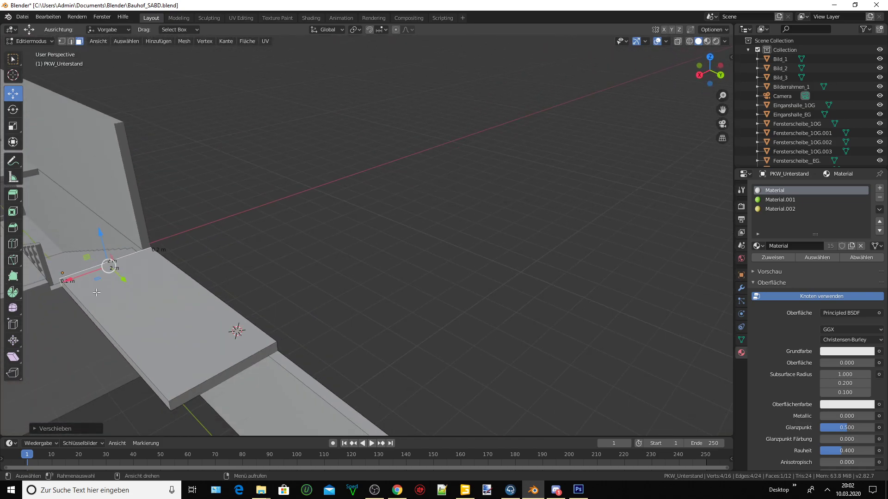
click(221, 371)
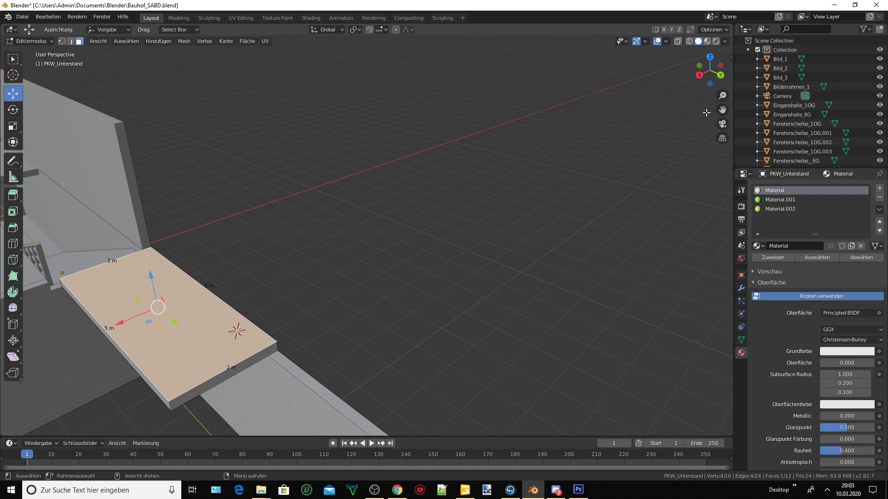
drag(722, 110, 396, 260)
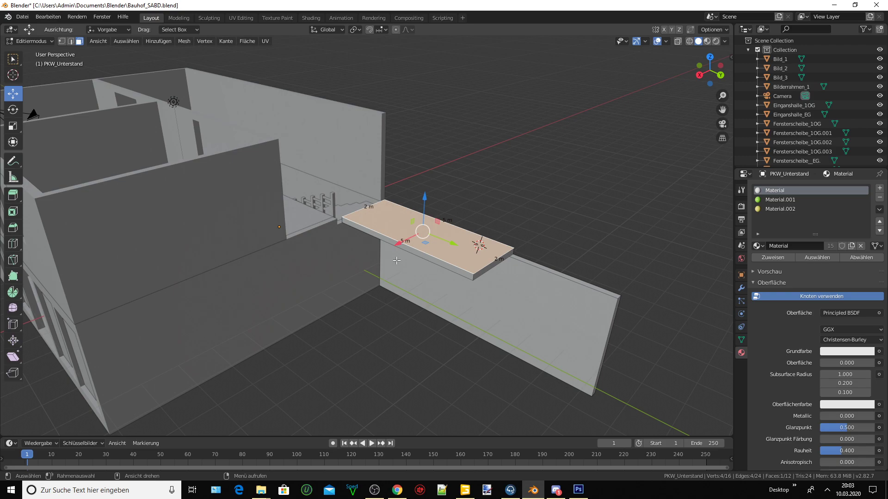
scroll(397, 261, up, 1)
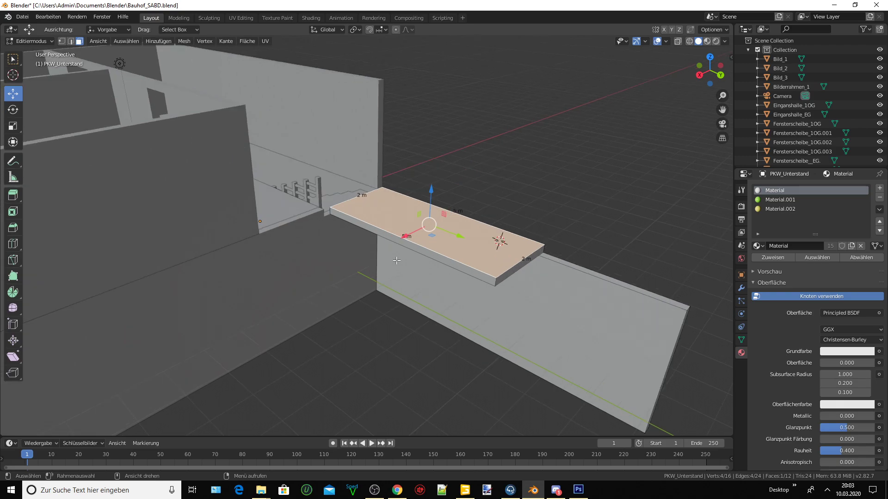
scroll(396, 260, down, 1)
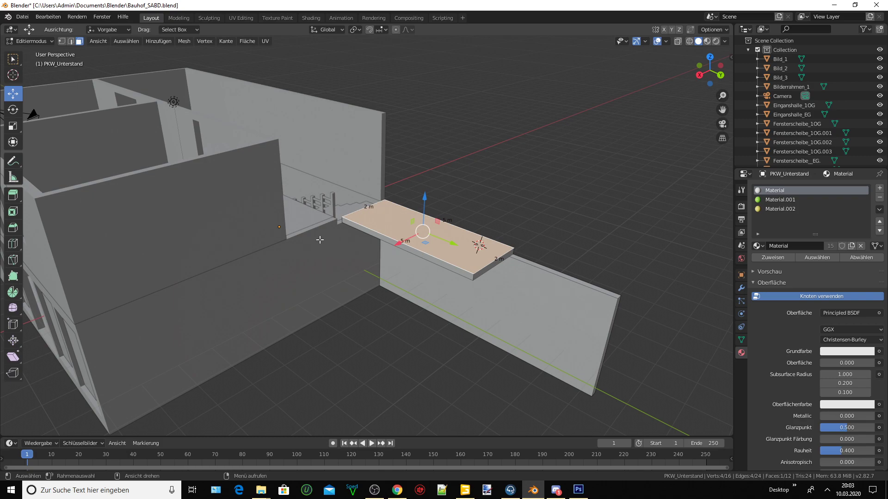
mouse_move(314, 238)
middle_down()
mouse_move(247, 245)
mouse_move(317, 233)
mouse_move(315, 244)
middle_up()
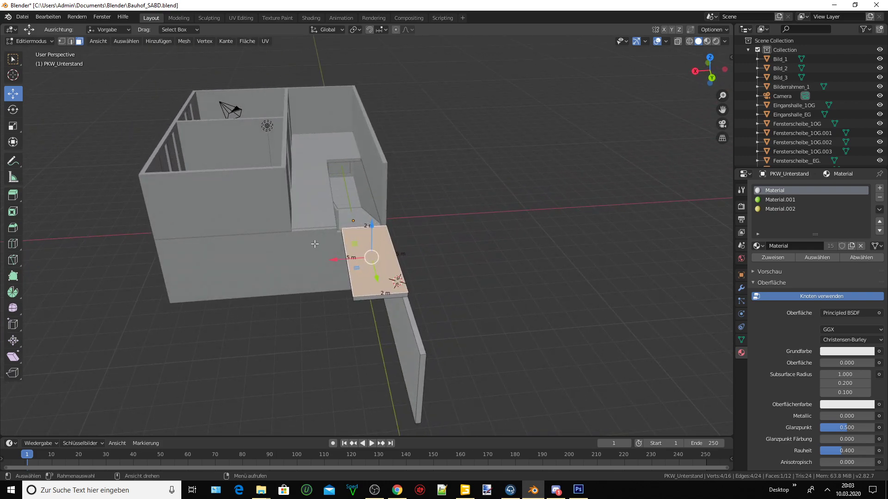
scroll(346, 264, up, 4)
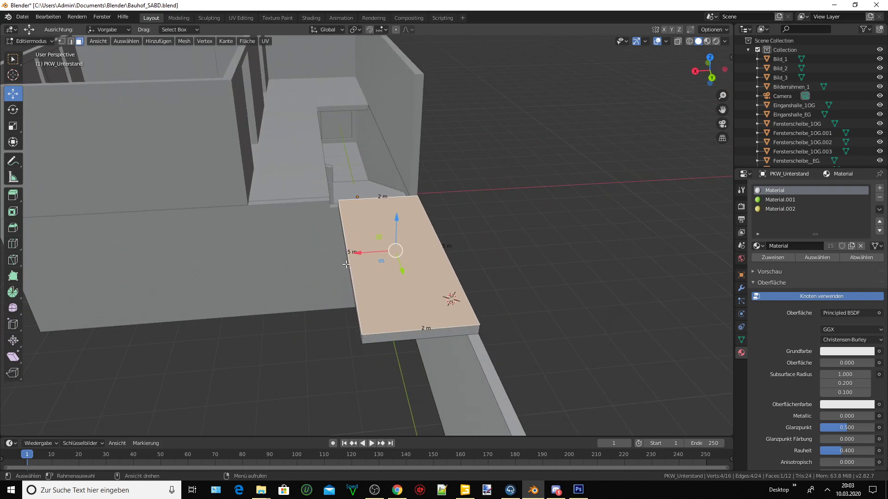
scroll(346, 264, down, 5)
scroll(346, 264, down, 3)
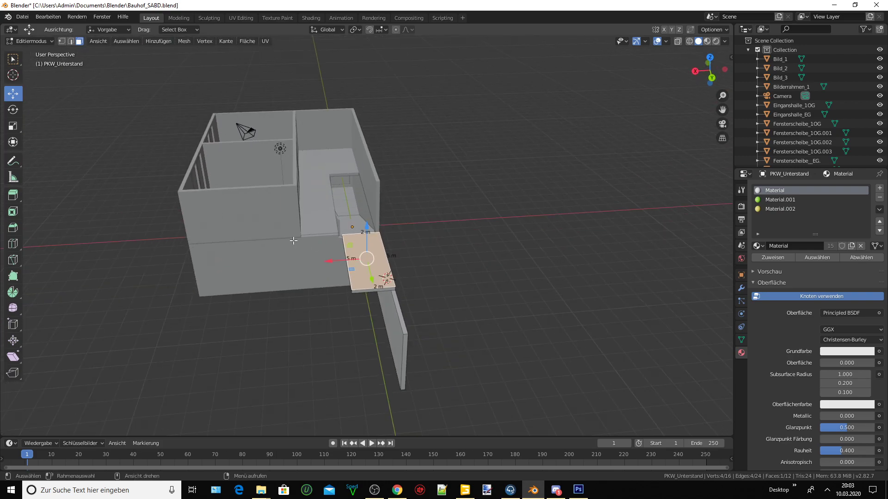
mouse_move(294, 241)
middle_down()
mouse_move(337, 229)
mouse_move(455, 235)
middle_up()
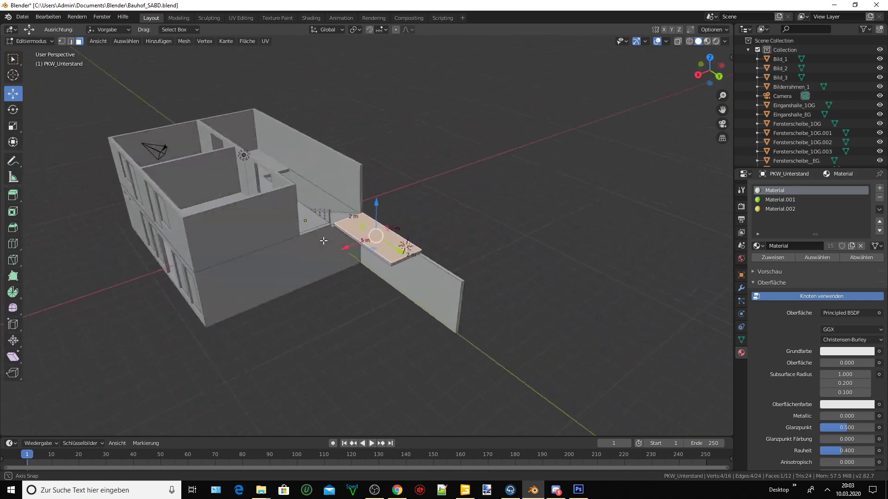
mouse_move(455, 235)
middle_down()
mouse_move(296, 240)
mouse_move(374, 240)
mouse_move(389, 248)
middle_up()
scroll(297, 241, up, 2)
scroll(344, 251, up, 2)
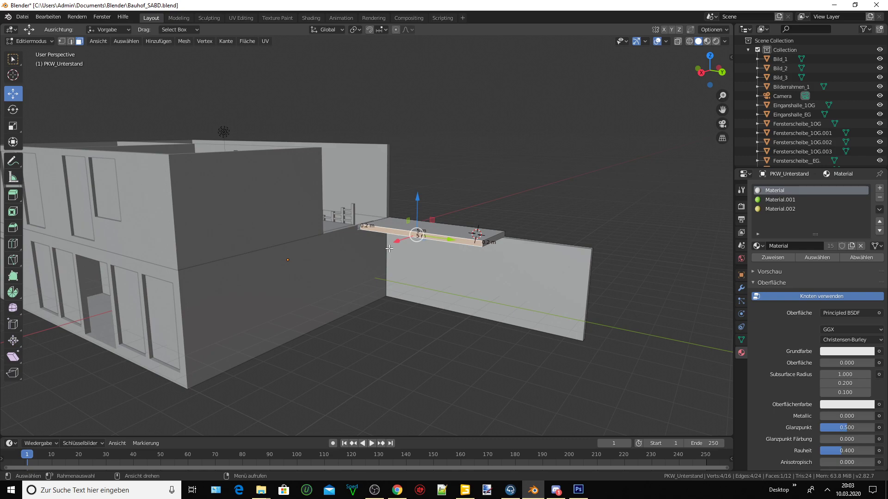
- Move the slab's end face 8 m along X, lengthening the slab to 10 m
middle_drag(389, 249, 356, 264)
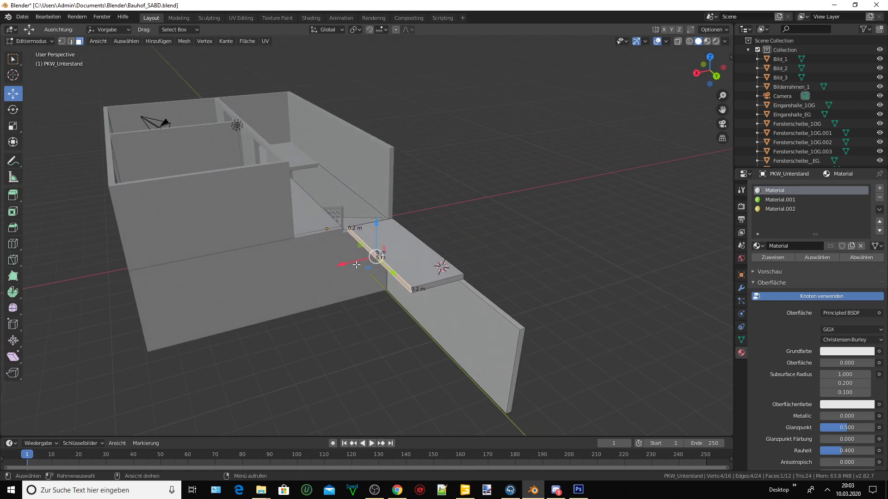
drag(356, 264, 356, 265)
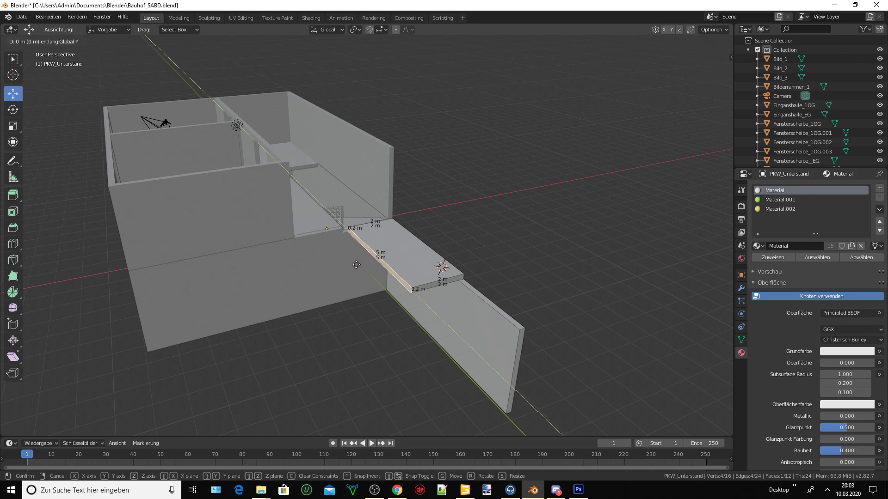
text(2)
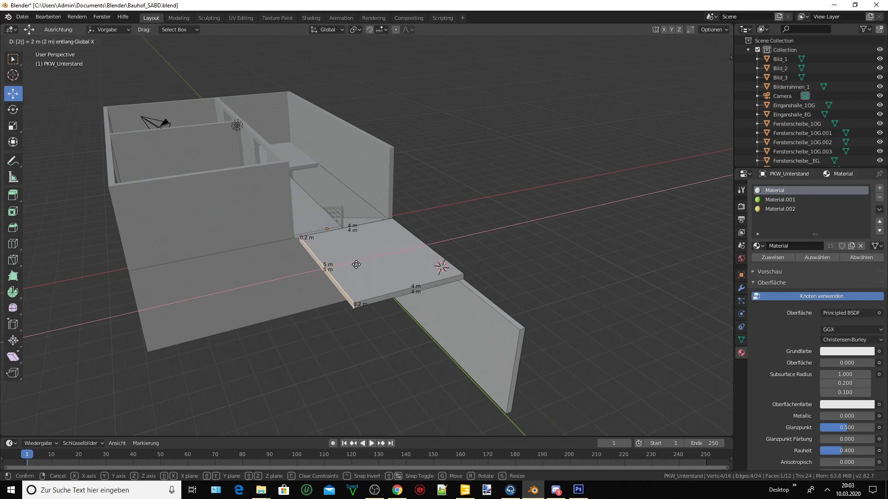
key(BackSpace)
text(4)
key(BackSpace)
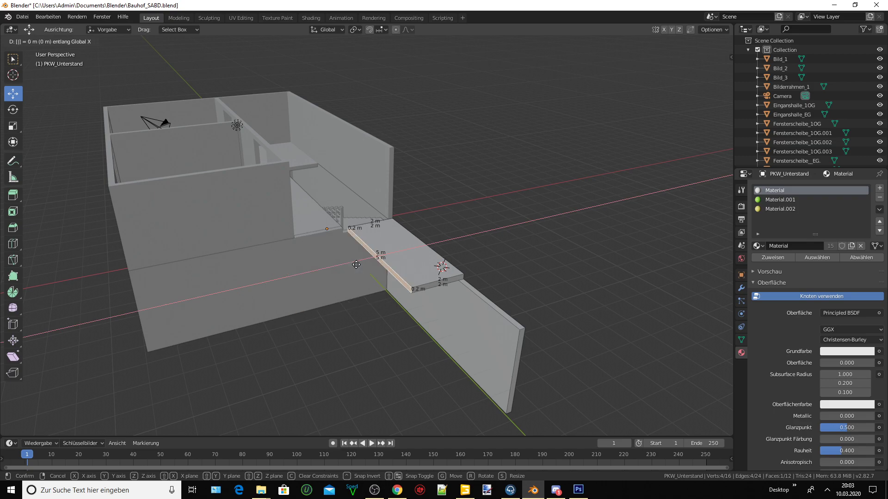
text(4)
key(BackSpace)
text(8)
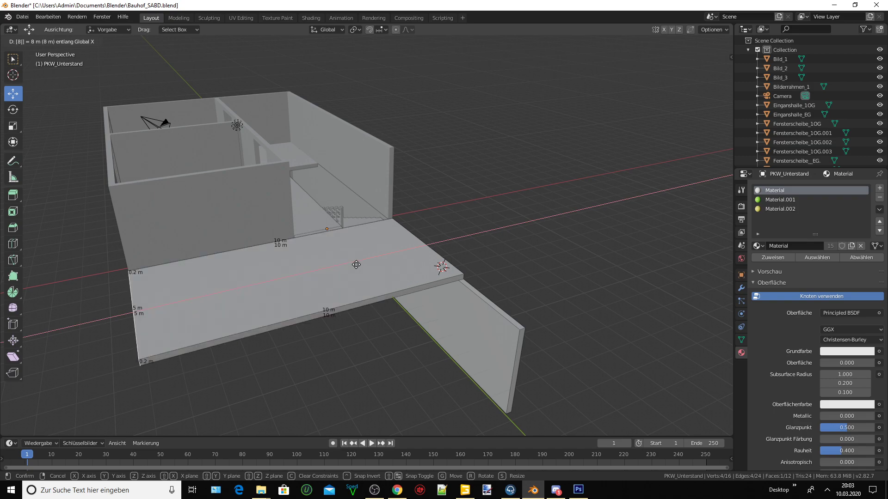
key(Return)
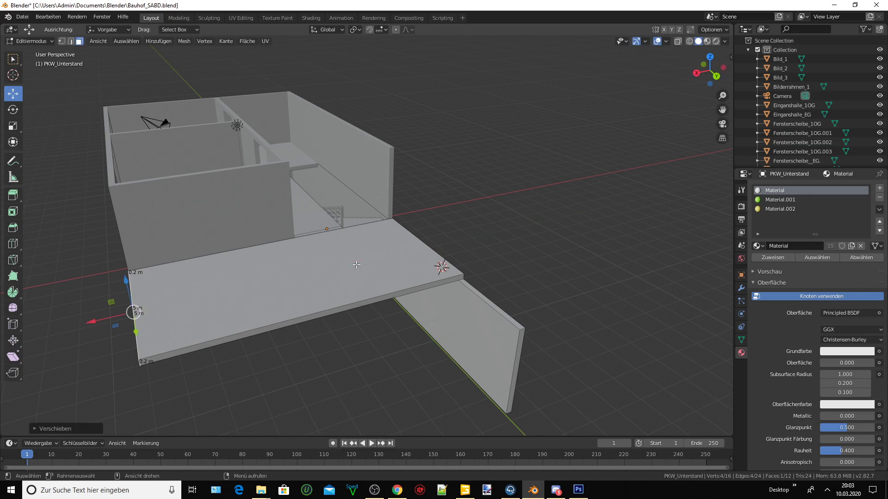
middle_drag(282, 283, 445, 242)
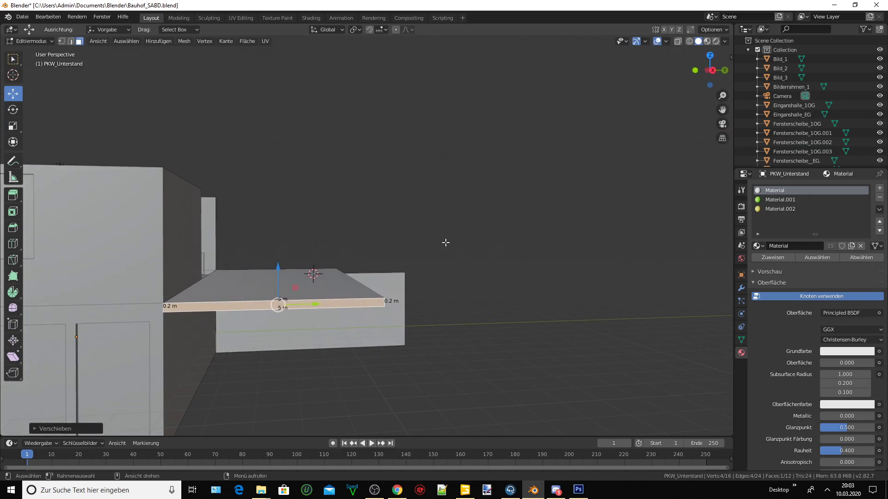
mouse_move(722, 110)
middle_down()
mouse_move(446, 271)
mouse_move(342, 264)
mouse_move(298, 276)
mouse_move(349, 261)
mouse_move(323, 278)
middle_up()
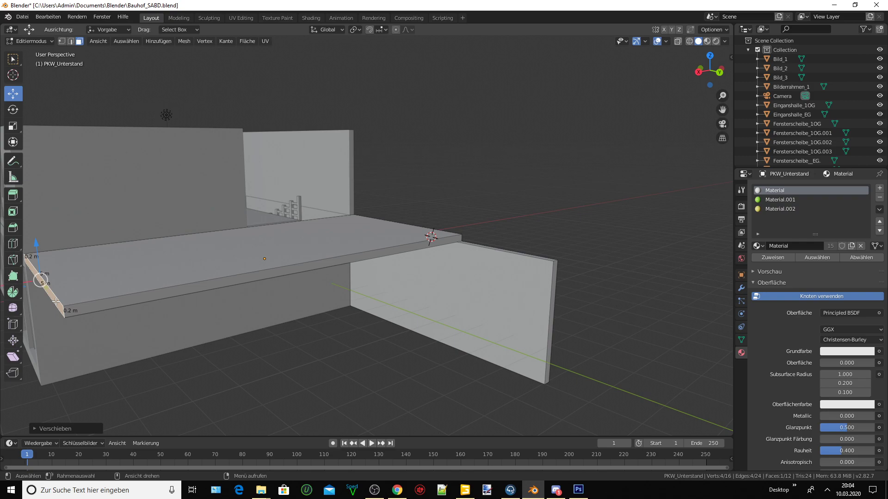
- Pull the slab's left end face back -4 m along X, shortening it to 6 m
click(108, 297)
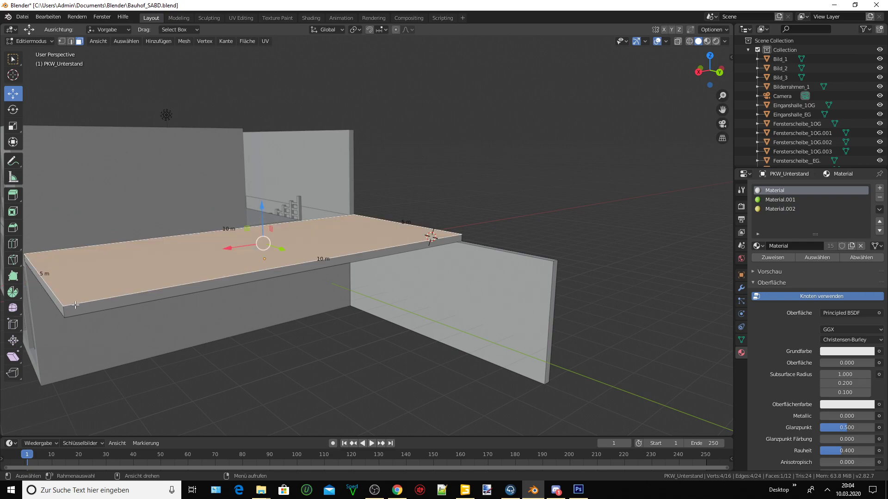
click(55, 300)
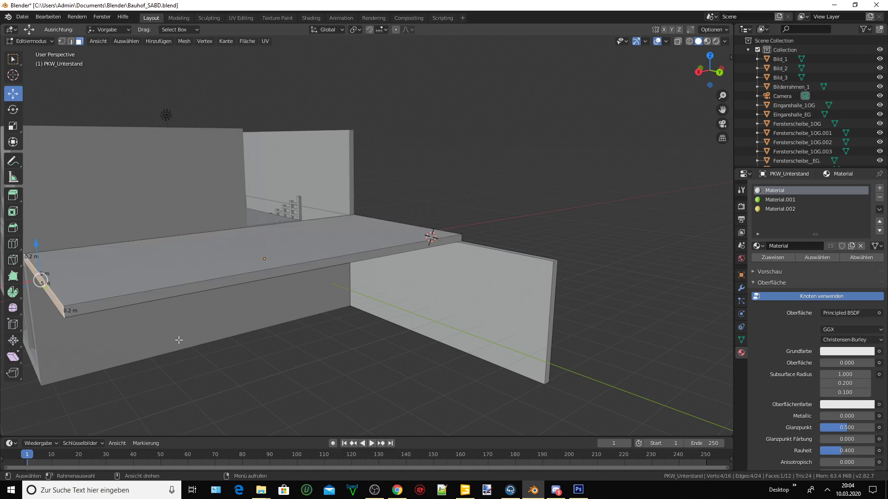
key(g)
key(x)
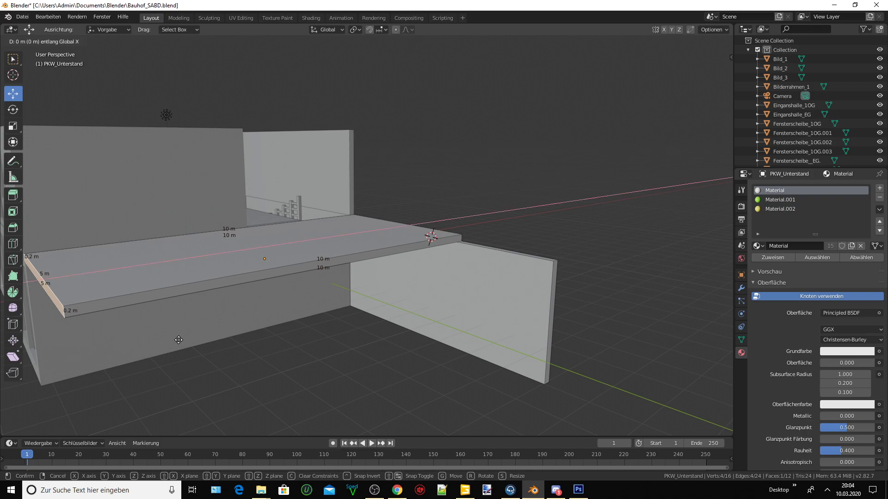
text(-4)
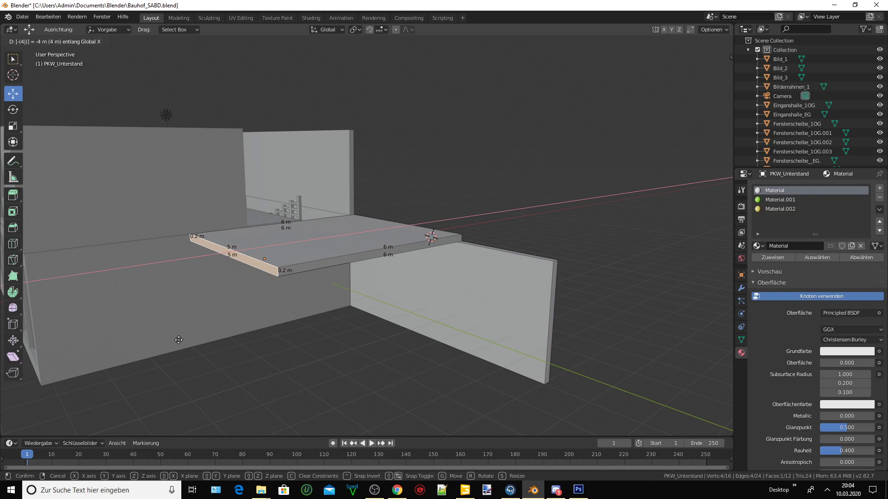
key(Return)
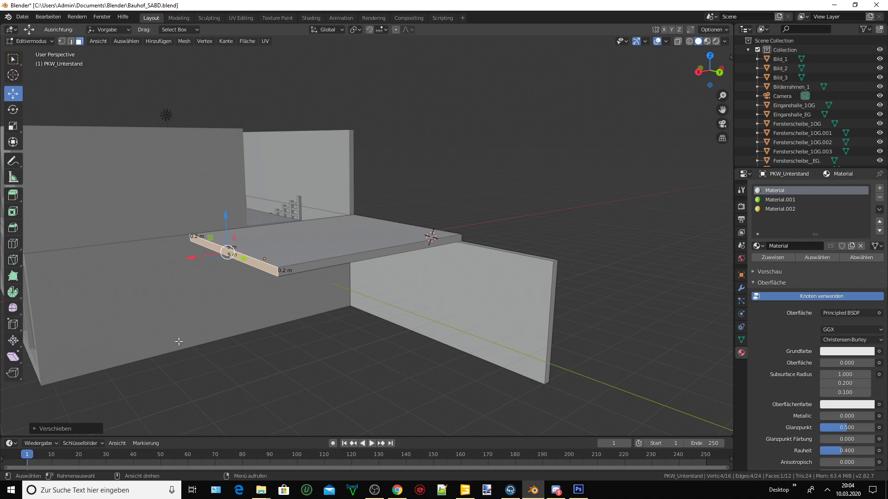
middle_drag(249, 297, 520, 112)
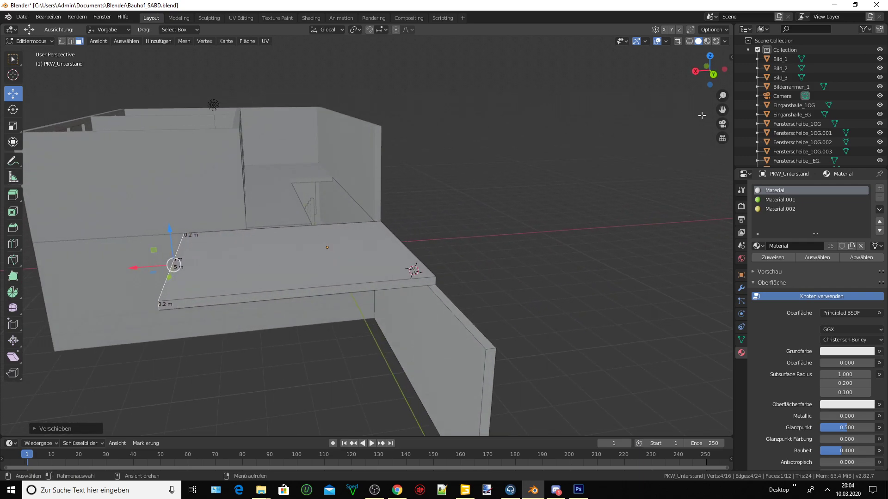
drag(722, 110, 361, 245)
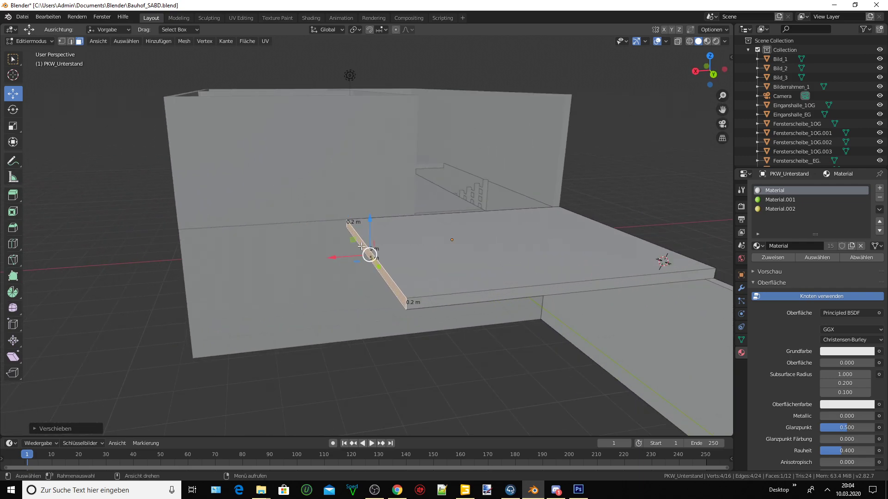
mouse_move(365, 252)
middle_down()
mouse_move(417, 220)
mouse_move(418, 255)
mouse_move(357, 258)
mouse_move(313, 257)
mouse_move(353, 240)
mouse_move(321, 224)
middle_up()
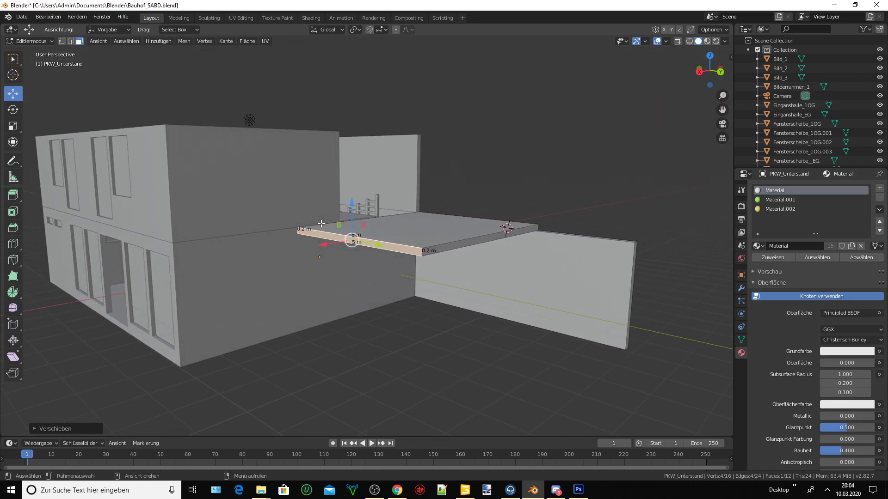
- Cut a new edge loop across the middle of the PKW_Unterstand slab
scroll(321, 224, up, 1)
scroll(321, 223, up, 1)
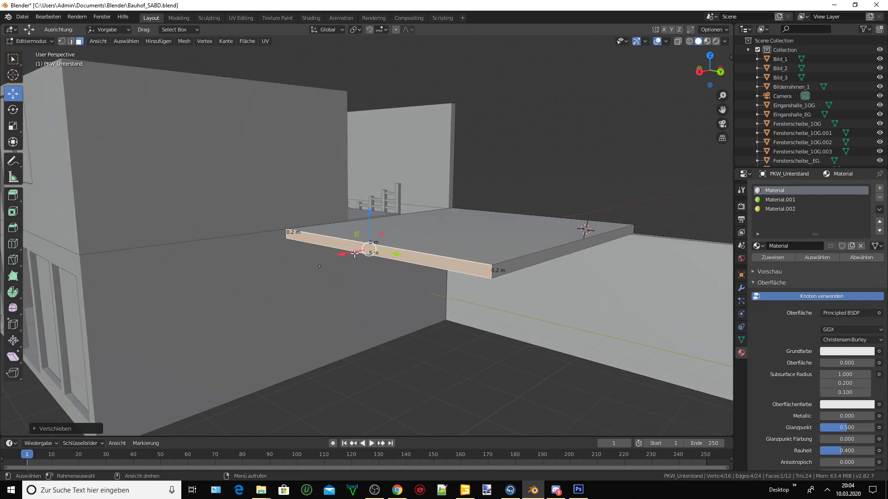
click(415, 251)
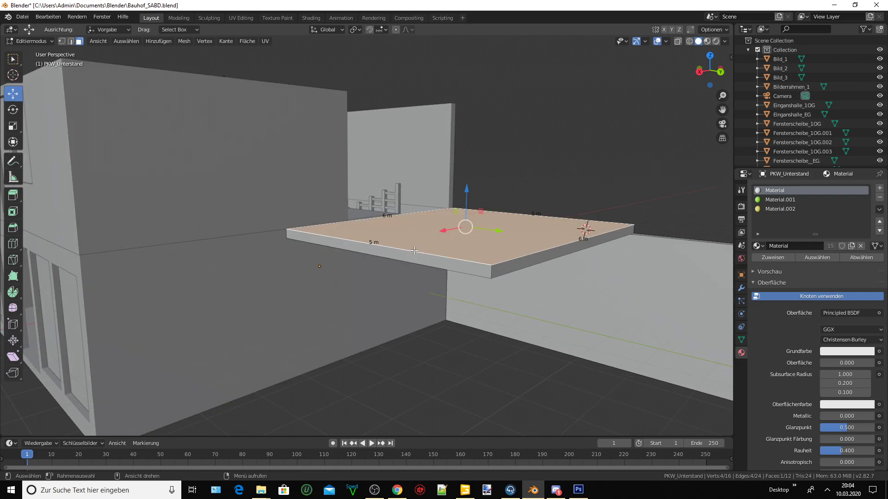
click(405, 259)
middle_drag(405, 259, 277, 241)
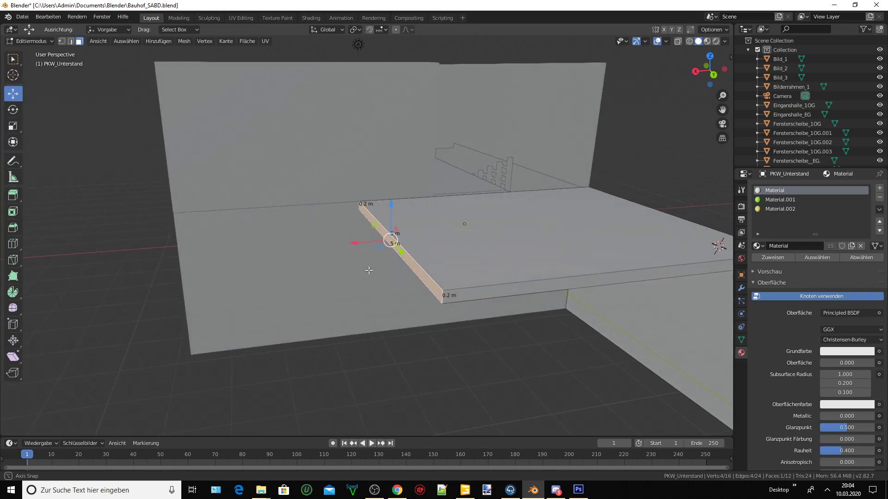
click(14, 249)
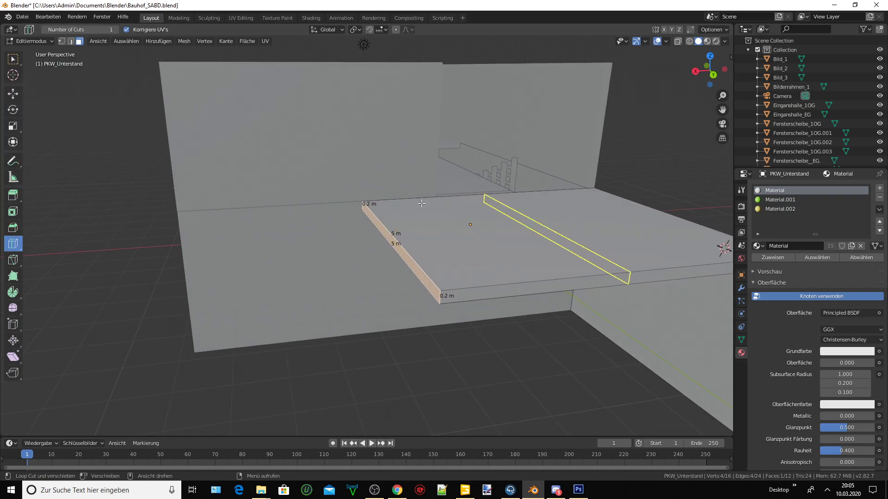
click(555, 236)
- Slide the new edge loop near the slab's left end and nudge it 0.004 along X
click(13, 93)
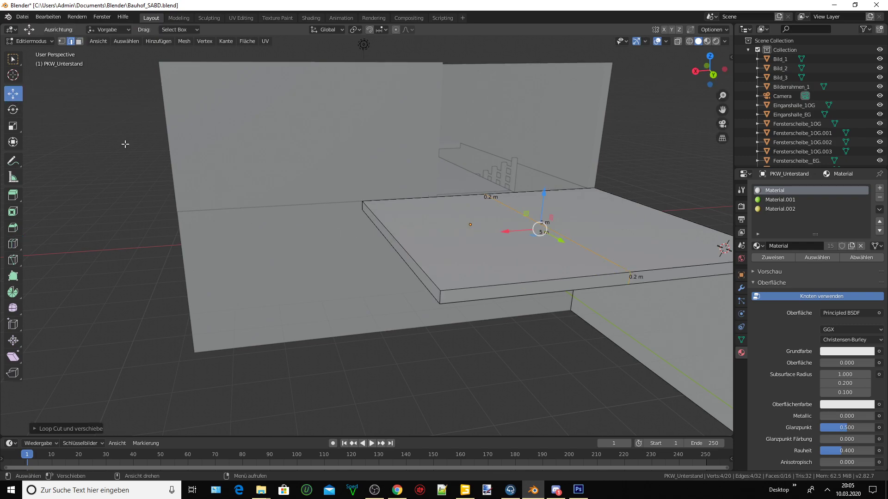
scroll(373, 225, up, 3)
scroll(373, 224, up, 1)
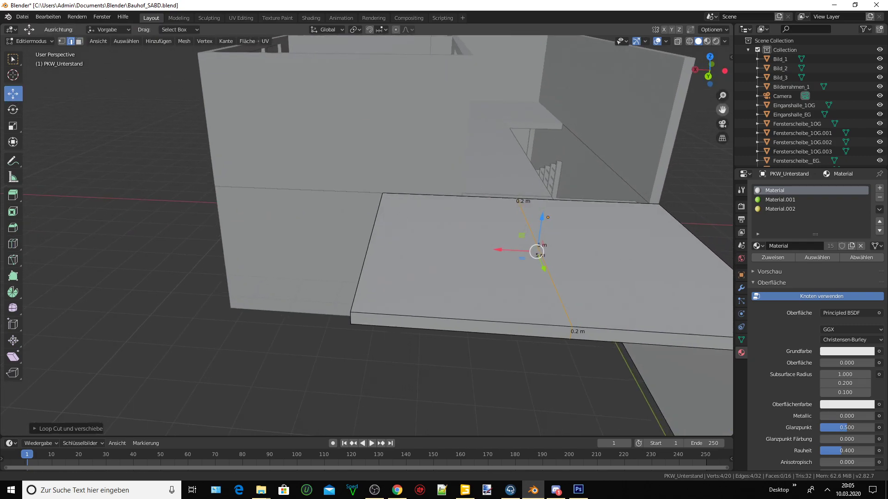
drag(716, 115, 674, 307)
scroll(430, 228, up, 2)
scroll(449, 229, up, 2)
scroll(449, 228, down, 2)
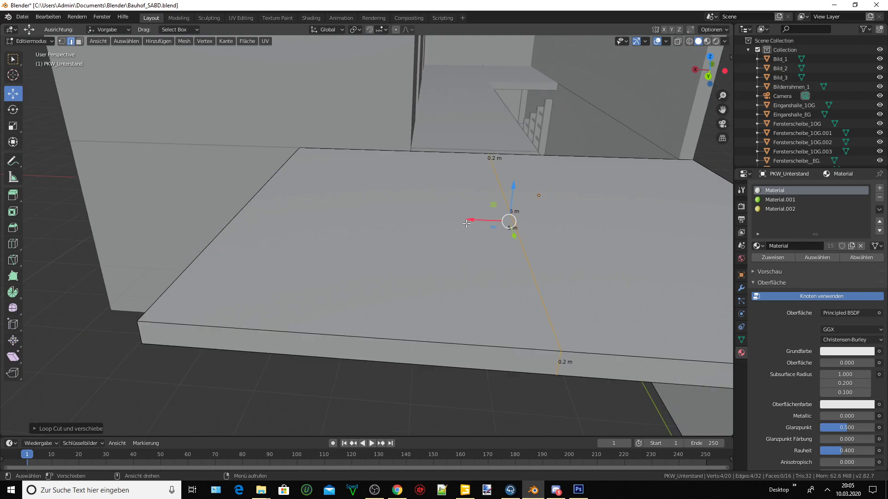
drag(487, 221, 242, 217)
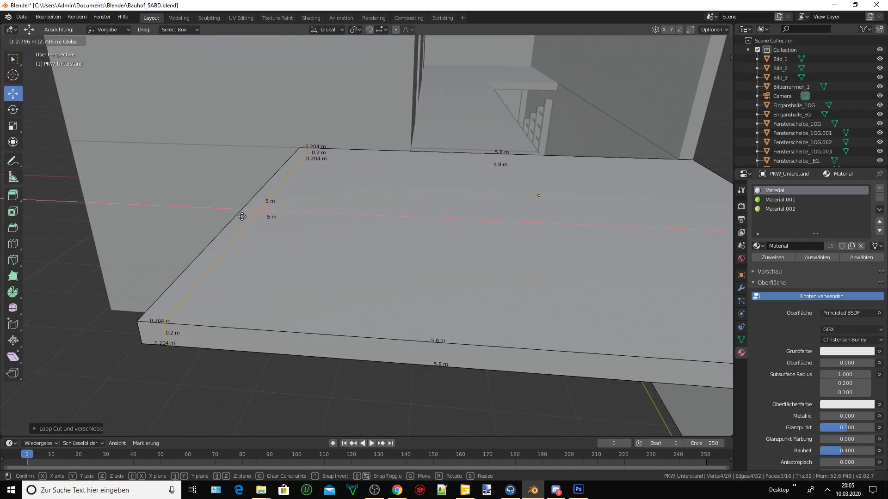
key(g)
key(y)
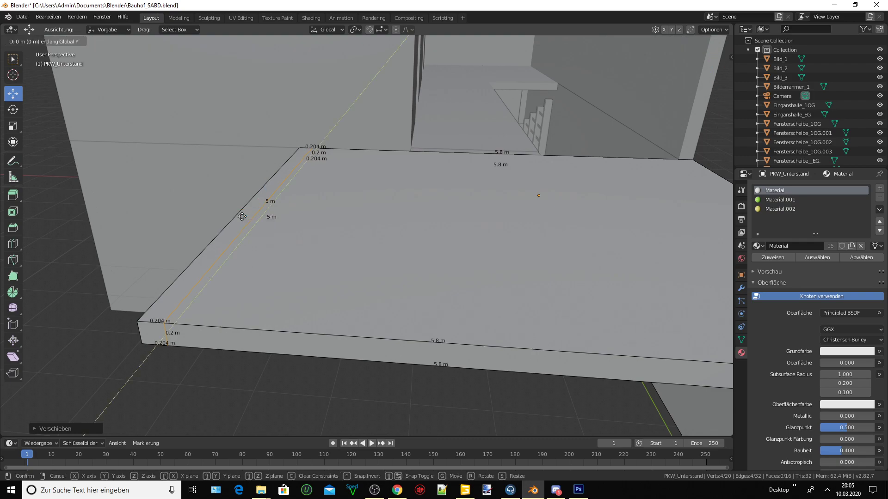
text(x0)
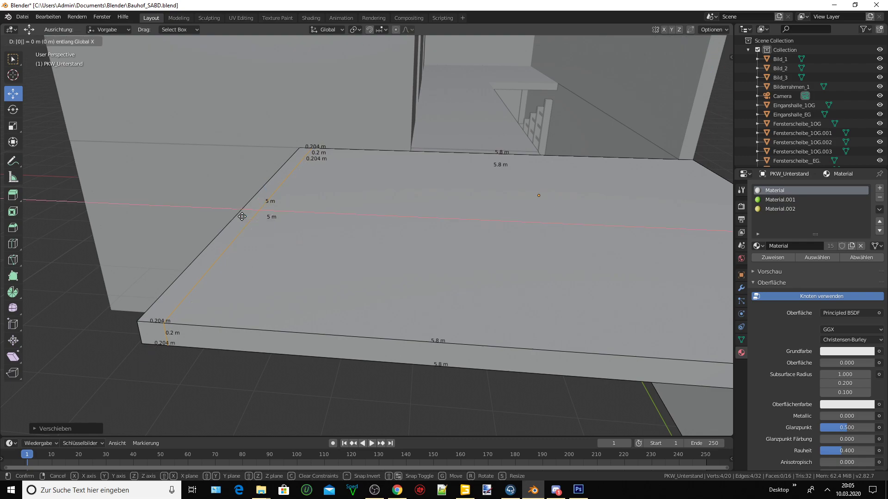
text(.00)
text(4)
key(Return)
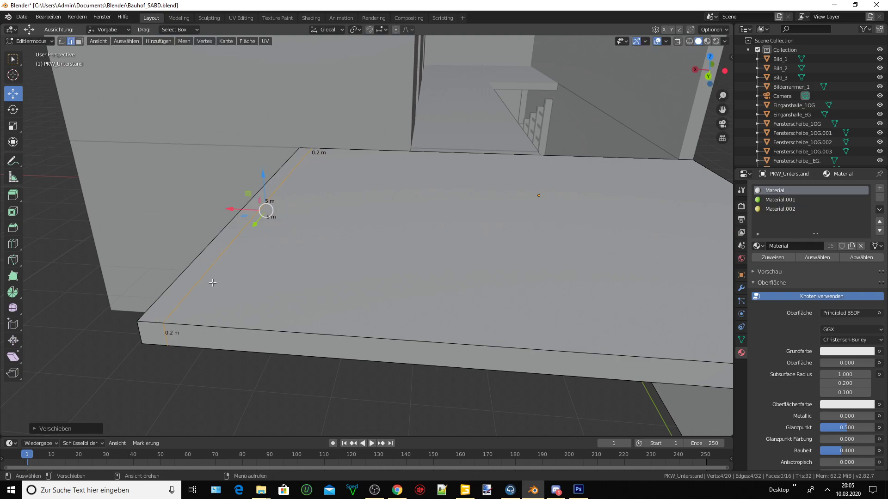
mouse_move(264, 207)
middle_down()
mouse_move(267, 267)
mouse_move(68, 253)
middle_up()
- Add an edge loop near the slab's far edge and adjust it -0.006 along Y
click(16, 247)
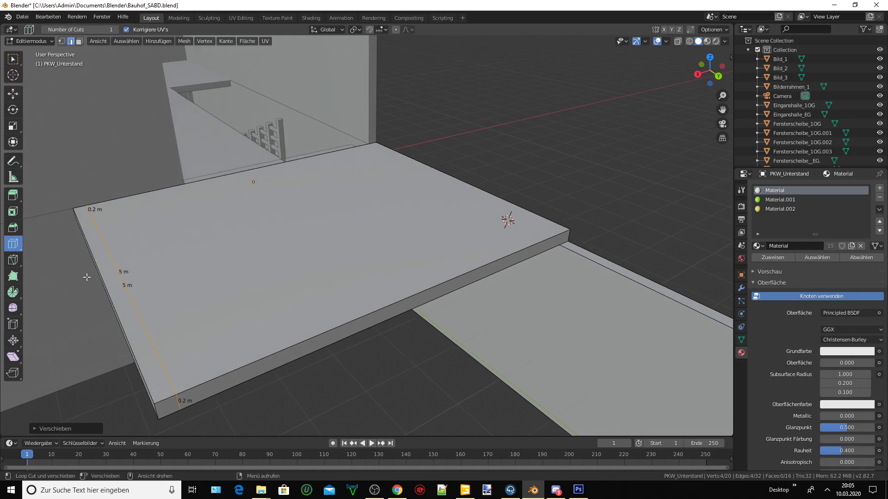
click(144, 245)
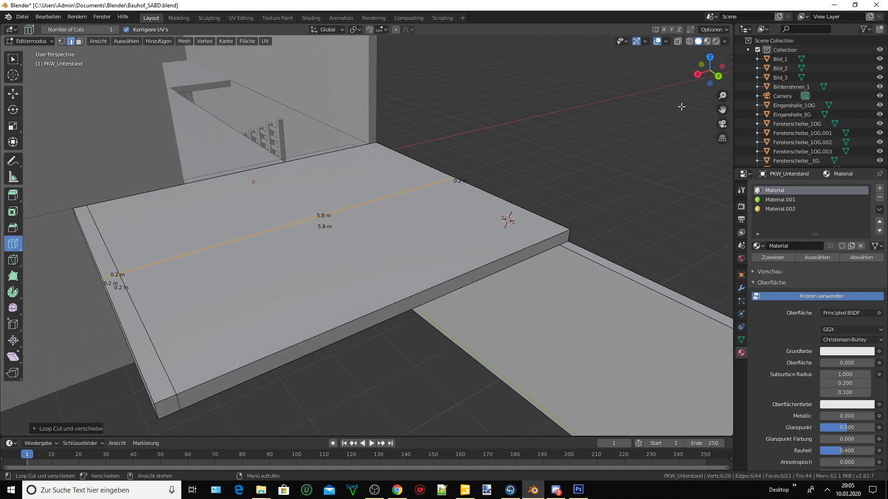
drag(722, 110, 683, 115)
scroll(682, 115, up, 1)
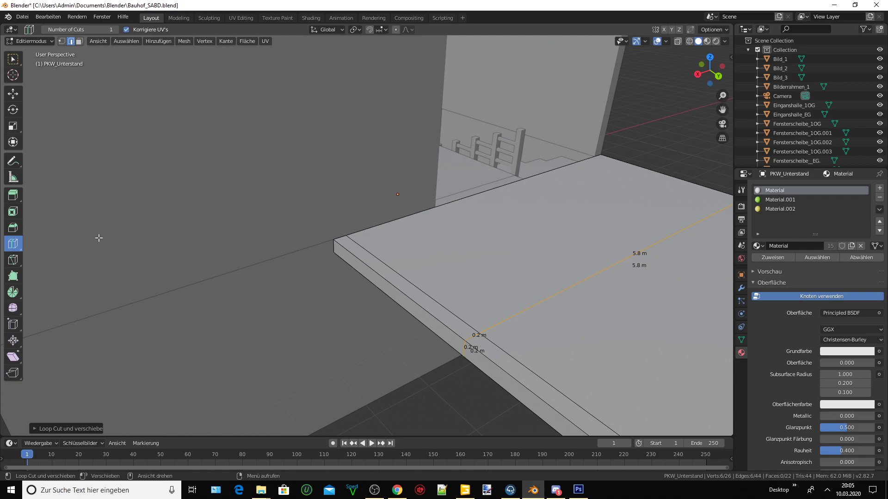
click(13, 93)
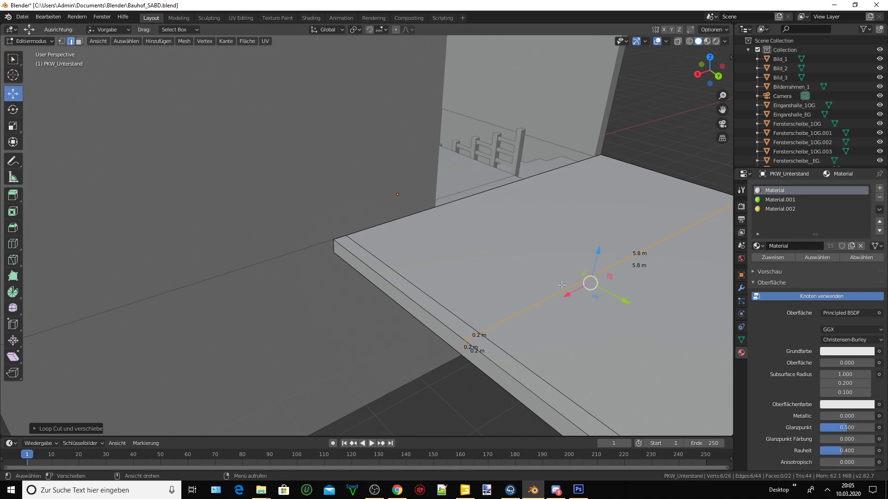
drag(610, 295, 471, 231)
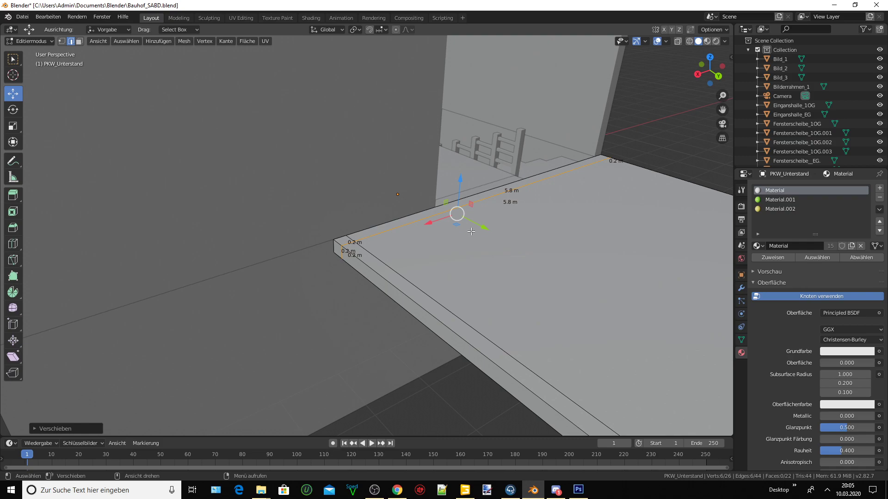
key(g)
key(x)
text(y)
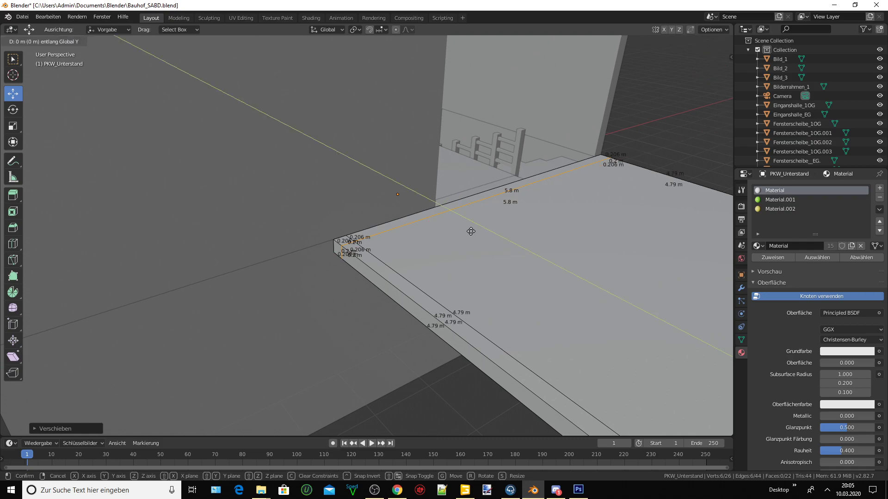
text(0.00)
text(6)
text(-)
key(Return)
- Add a second edge loop near the side edge, nudged 0.002 along Y to sit 0.2 m in
mouse_move(446, 302)
middle_down()
mouse_move(410, 290)
mouse_move(631, 99)
middle_up()
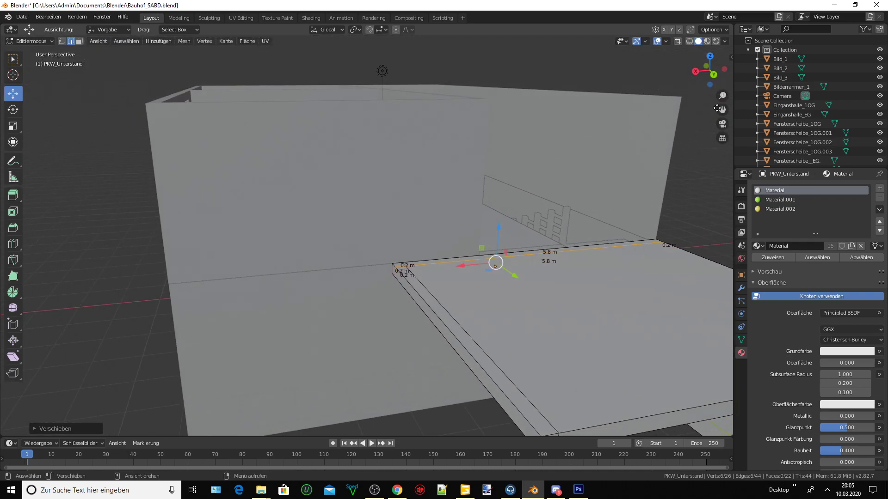
drag(721, 110, 107, 217)
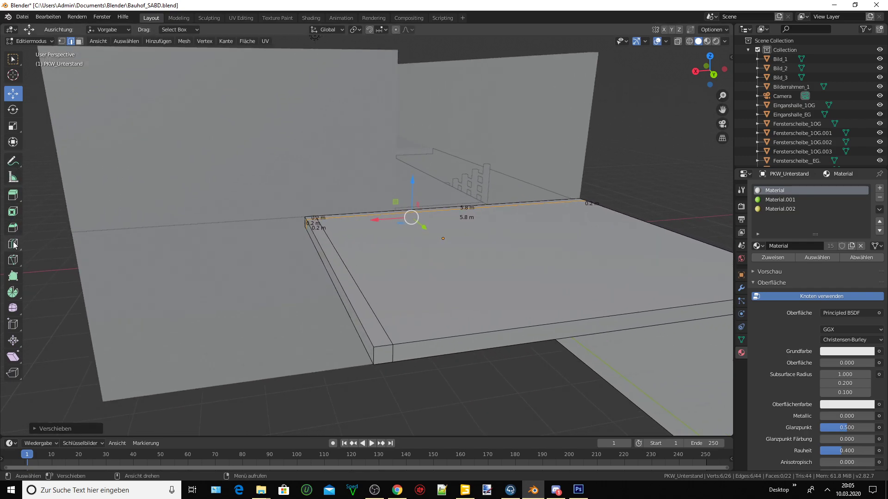
click(13, 244)
click(308, 257)
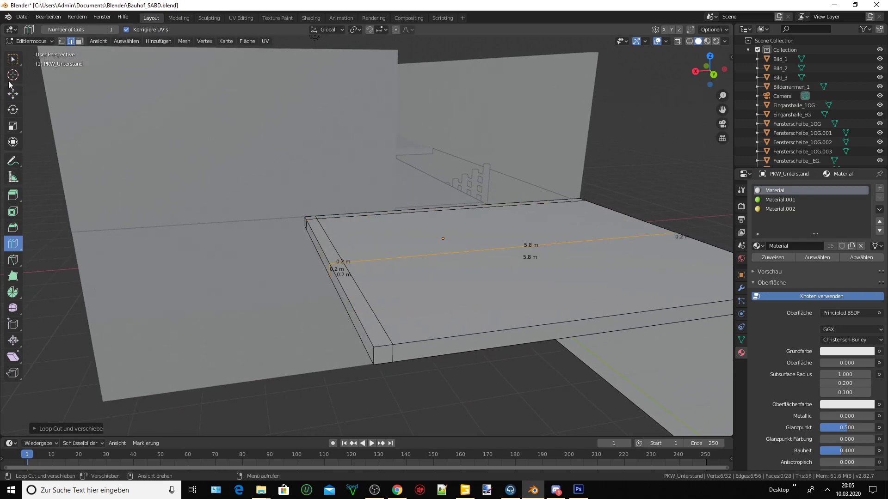
click(13, 93)
middle_drag(223, 211, 473, 242)
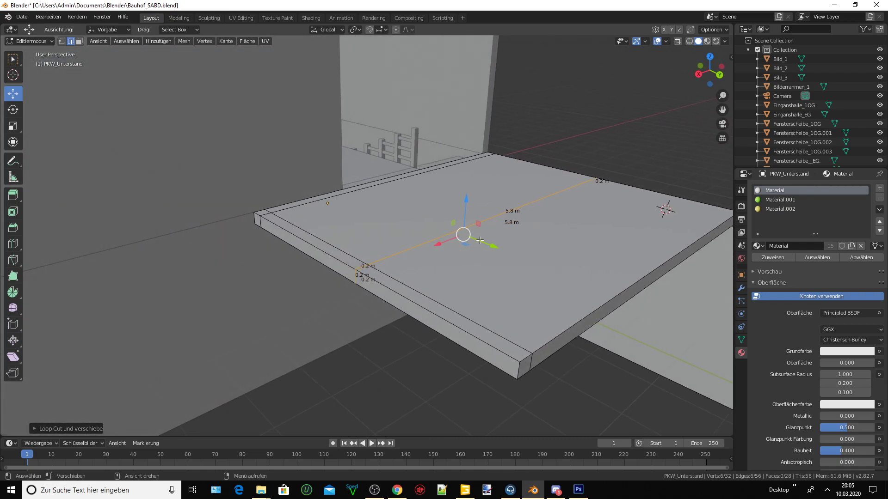
drag(473, 242, 620, 308)
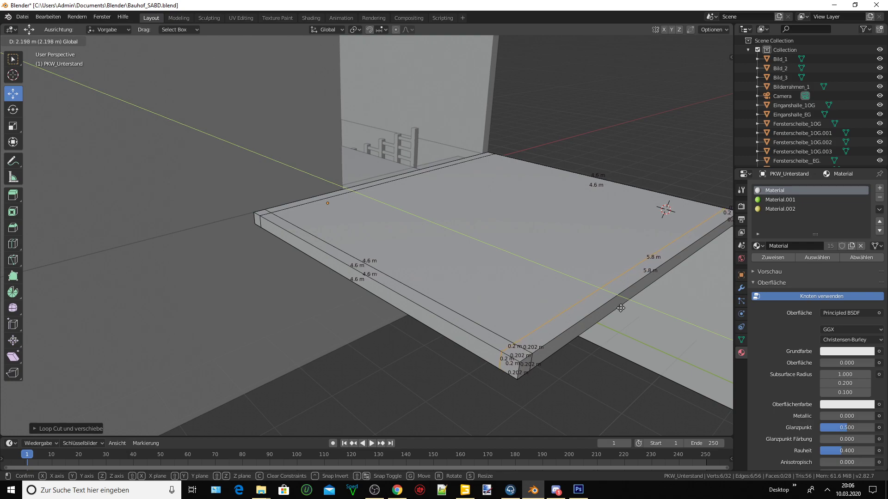
drag(621, 308, 620, 308)
key(x)
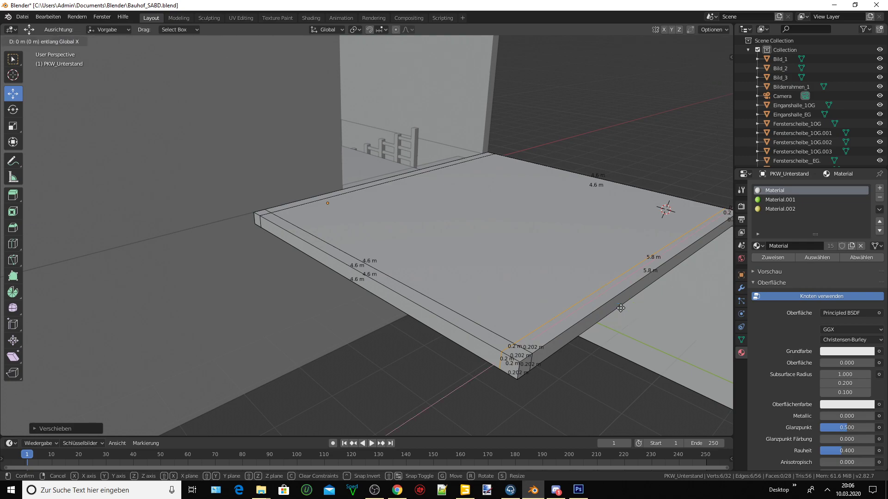
key(y)
text(0.002)
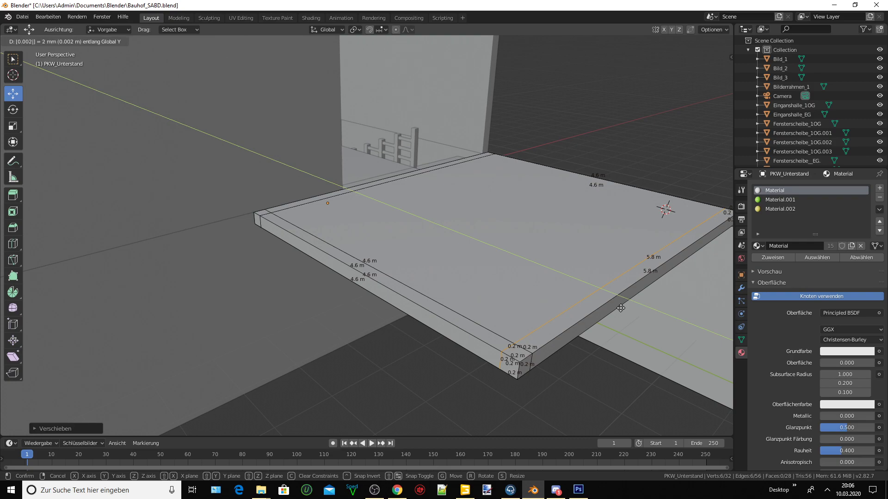
key(Return)
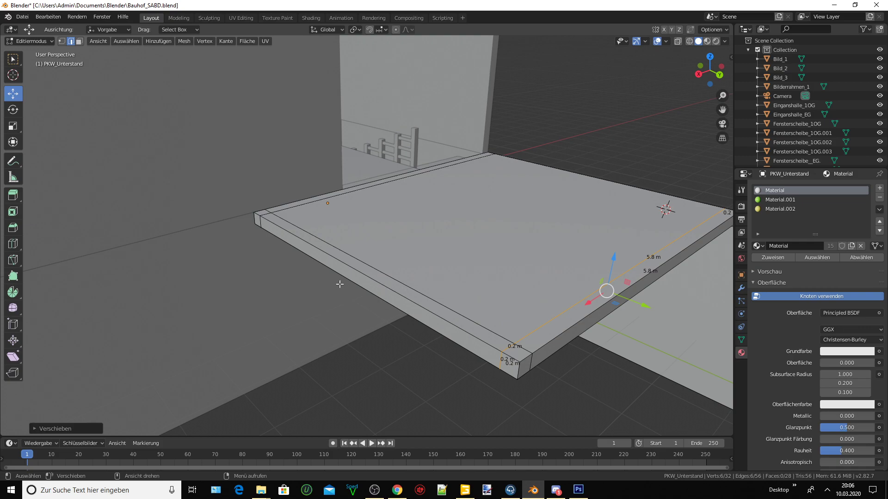
mouse_move(339, 284)
middle_down()
mouse_move(368, 240)
mouse_move(335, 237)
mouse_move(340, 259)
mouse_move(559, 92)
middle_up()
- Select the small 0.2 m corner face on the slab's underside in face select mode
mouse_move(698, 111)
middle_down()
mouse_move(377, 259)
mouse_move(353, 252)
mouse_move(371, 220)
mouse_move(220, 267)
middle_up()
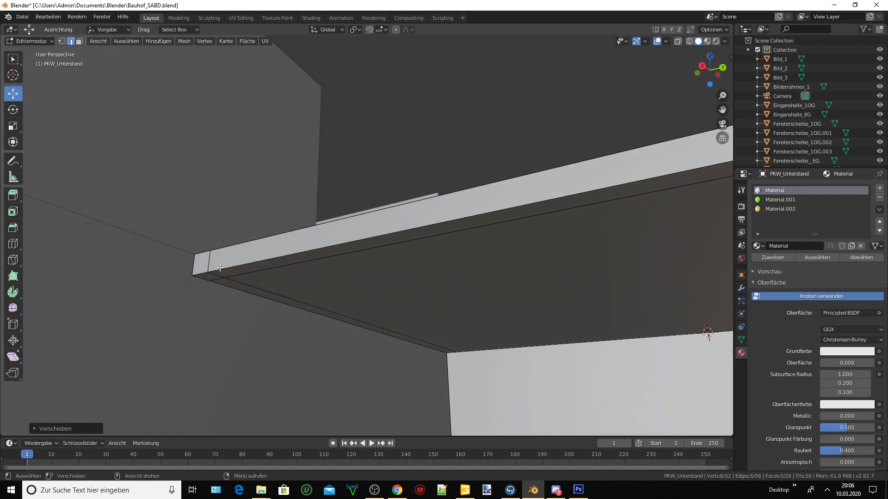
click(209, 276)
key(3)
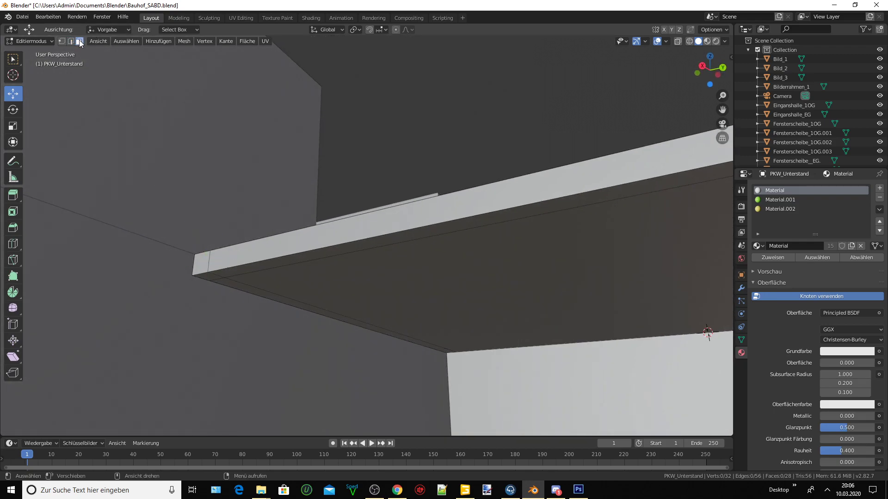
click(210, 276)
- Start a 3 m Z move of the corner face, then cancel it, leaving the face in place
scroll(212, 280, down, 5)
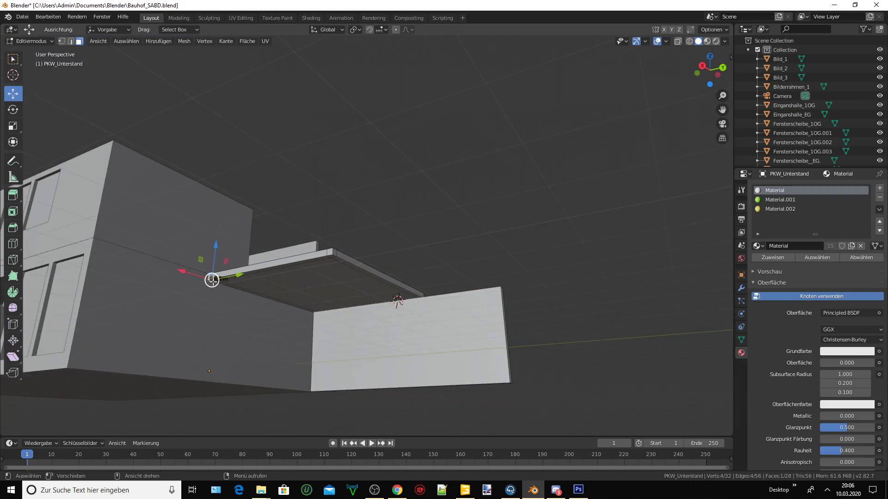
middle_drag(212, 280, 209, 305)
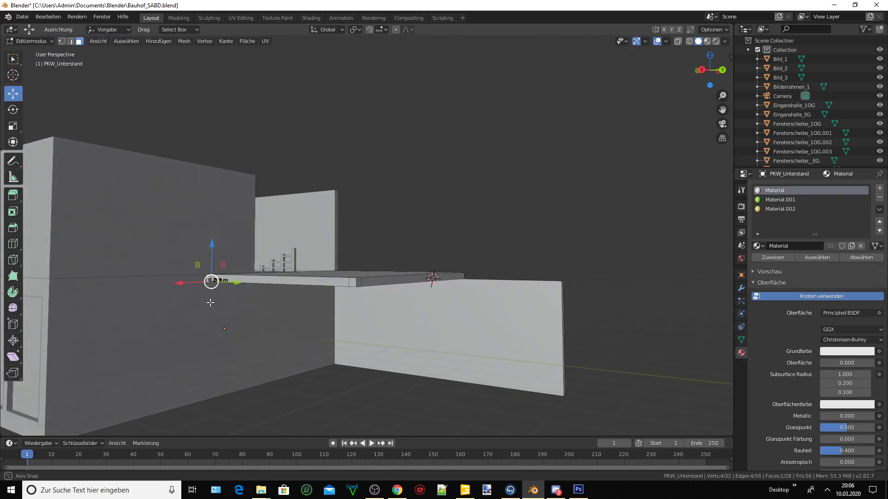
text(gz)
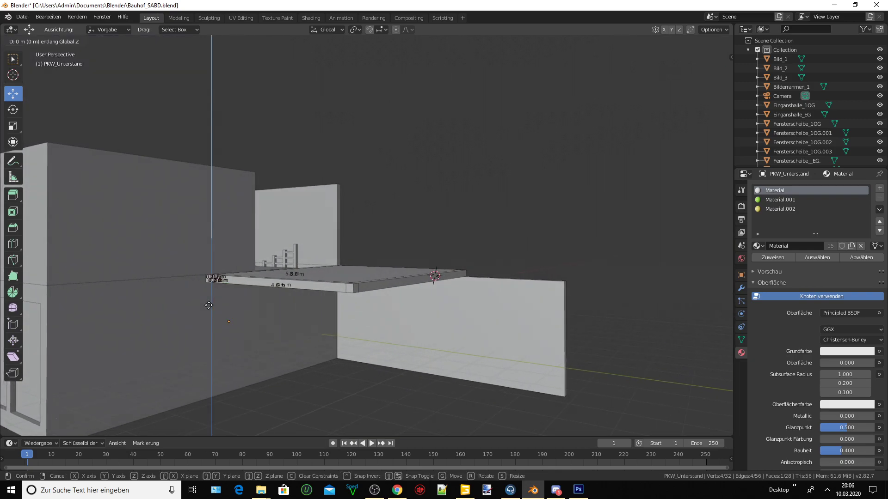
text(3)
key(BackSpace)
key(Escape)
- Rotate the selected corner face by 1°
scroll(209, 306, up, 3)
scroll(210, 301, up, 2)
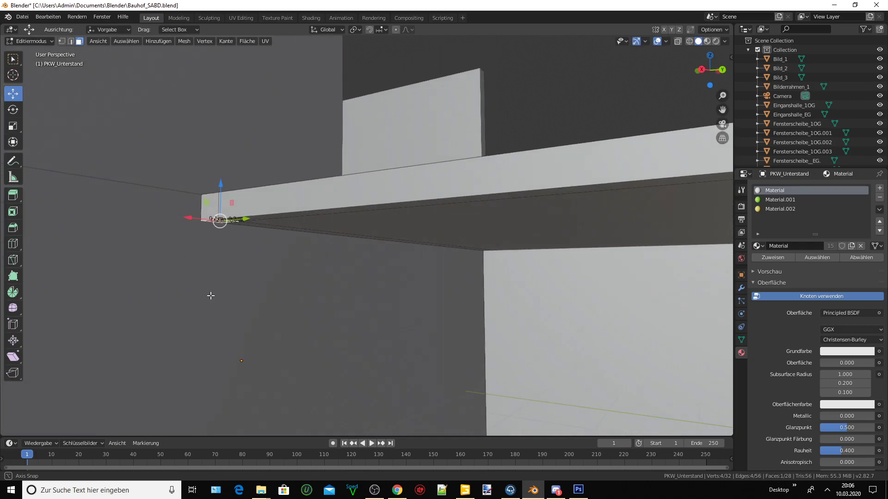
scroll(217, 282, up, 3)
key(r)
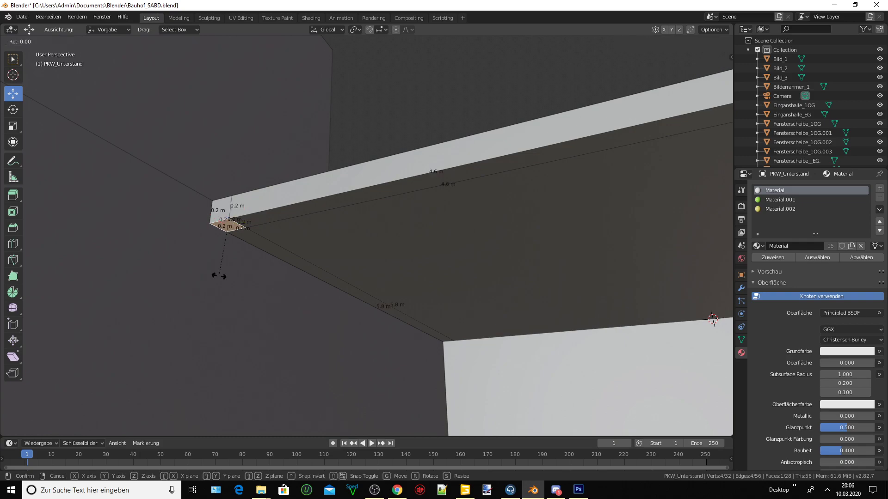
text(1)
key(Return)
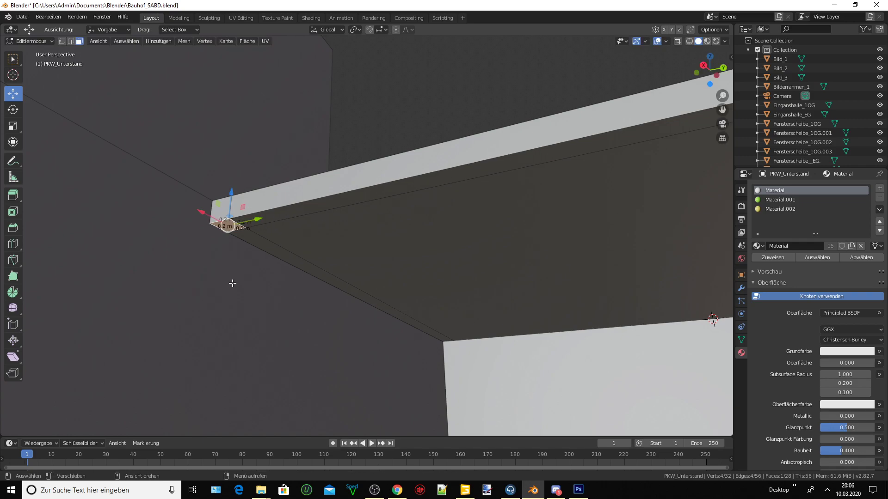
- Extrude the corner face 3 m downward into a support post
text(e)
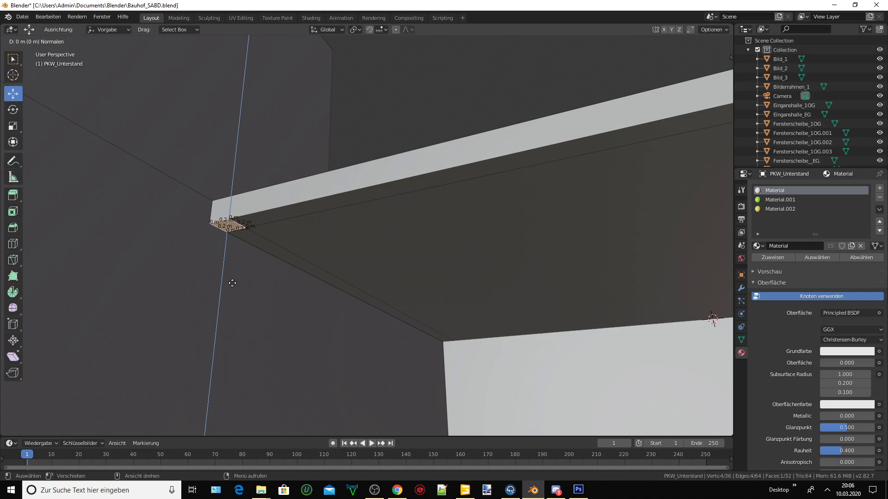
text(3)
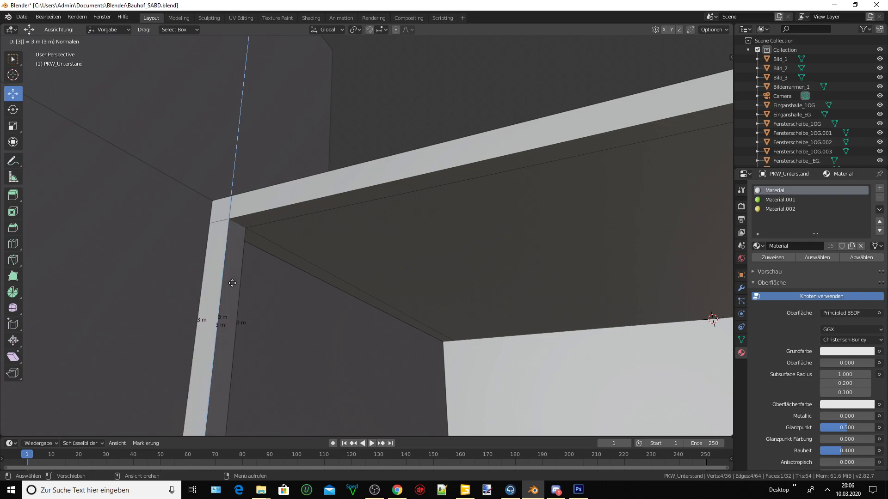
key(Return)
scroll(234, 282, down, 3)
mouse_move(248, 327)
middle_down()
mouse_move(191, 410)
mouse_move(218, 401)
middle_up()
scroll(219, 400, down, 5)
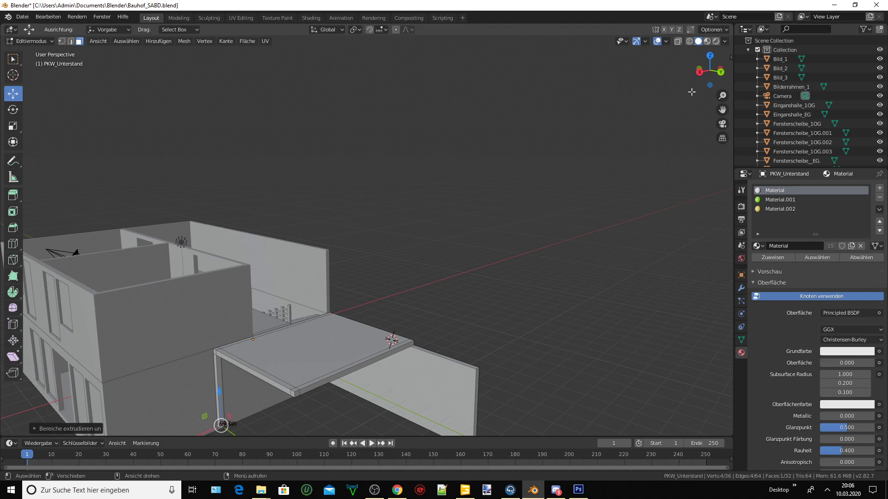
- Extrude the post's bottom face by 0.2 m after cancelling an empty move
drag(722, 110, 506, 303)
scroll(505, 296, up, 3)
scroll(436, 180, up, 3)
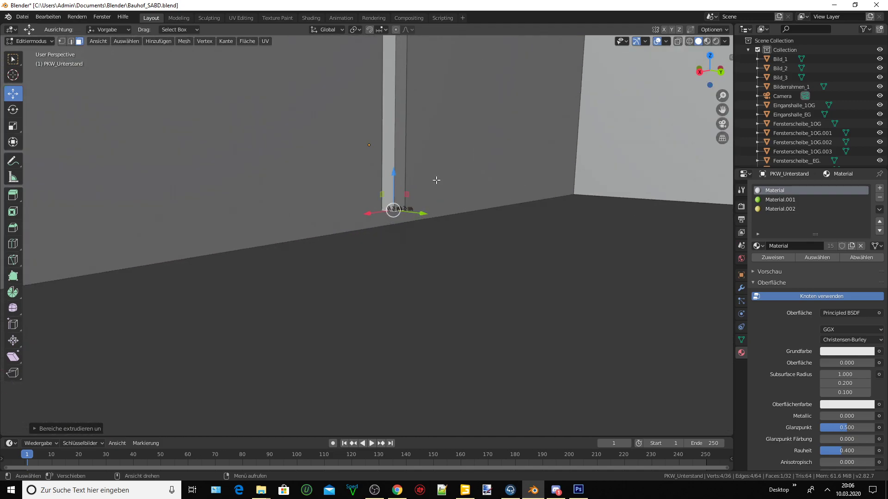
mouse_move(434, 180)
middle_down()
mouse_move(451, 158)
mouse_move(451, 166)
middle_up()
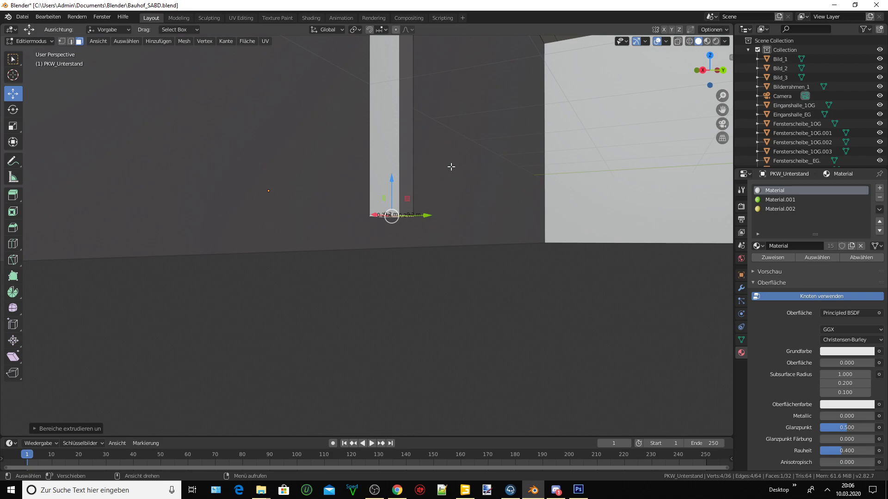
key(g)
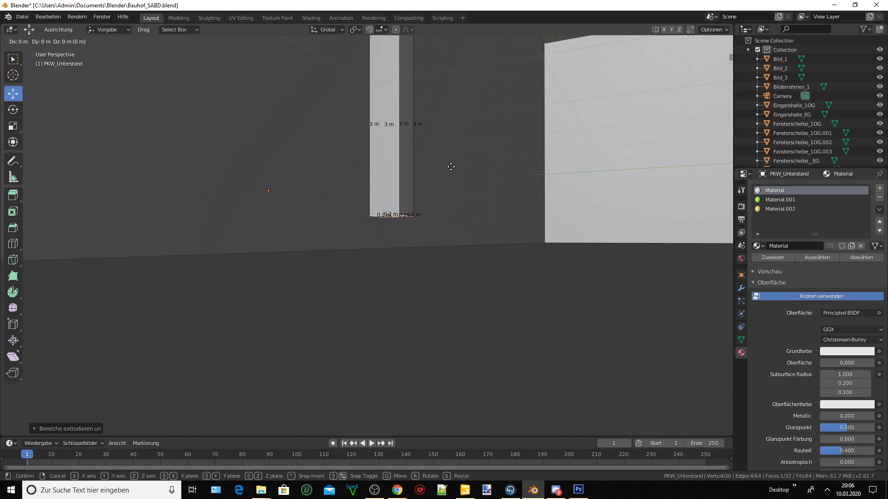
key(Escape)
text(e)
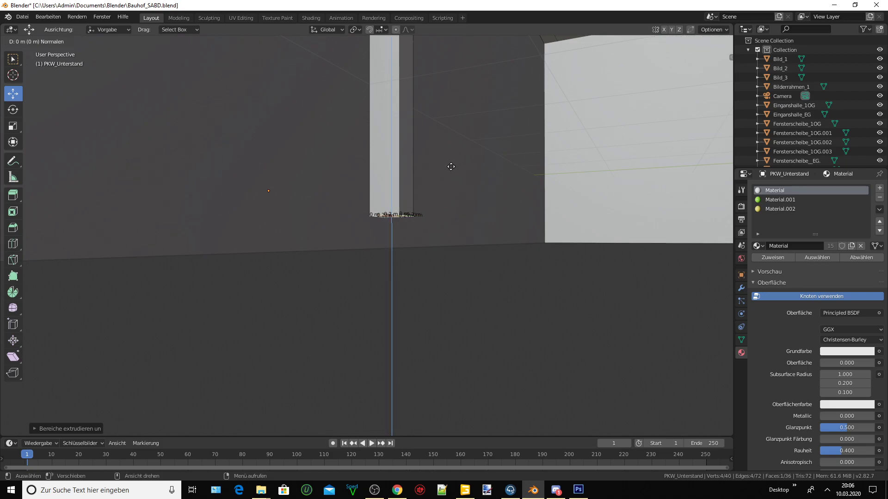
text(0.2)
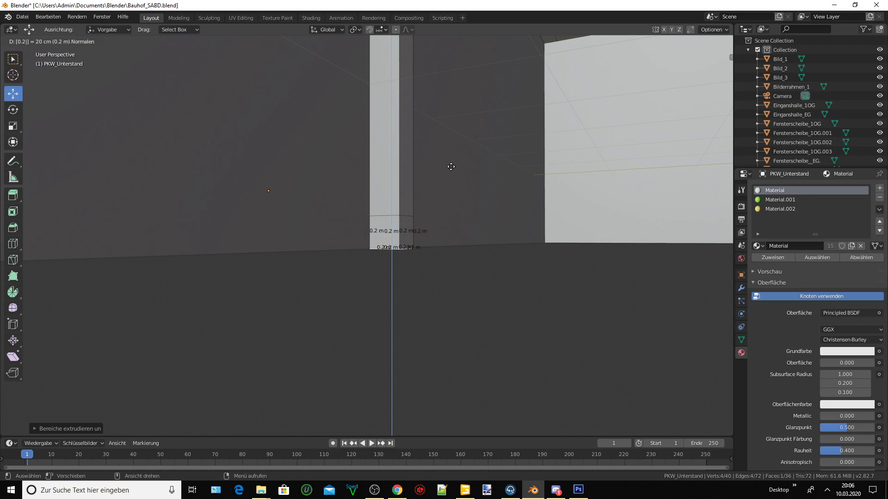
key(Return)
- Extrude the slab's front corner 3 m down, then a further 0.2 m, forming the second post
mouse_move(433, 159)
middle_down()
mouse_move(485, 155)
mouse_move(406, 178)
mouse_move(430, 188)
mouse_move(420, 178)
mouse_move(500, 123)
middle_up()
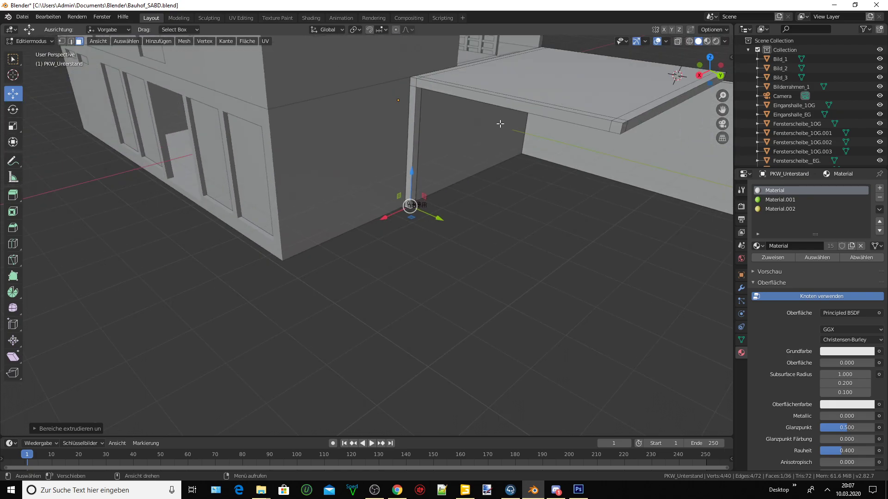
mouse_move(721, 110)
middle_down()
mouse_move(564, 99)
mouse_move(531, 178)
mouse_move(521, 178)
mouse_move(532, 174)
middle_up()
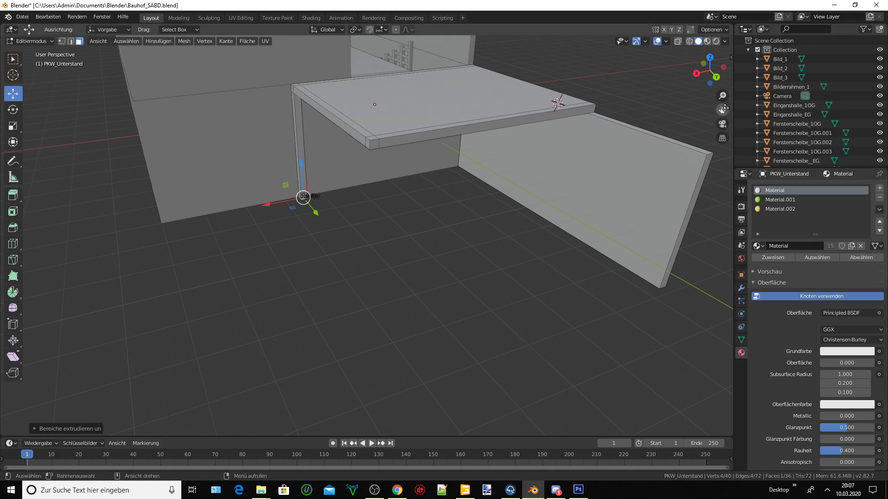
drag(722, 111, 721, 125)
mouse_move(721, 126)
middle_down()
mouse_move(535, 135)
mouse_move(438, 153)
mouse_move(481, 174)
middle_up()
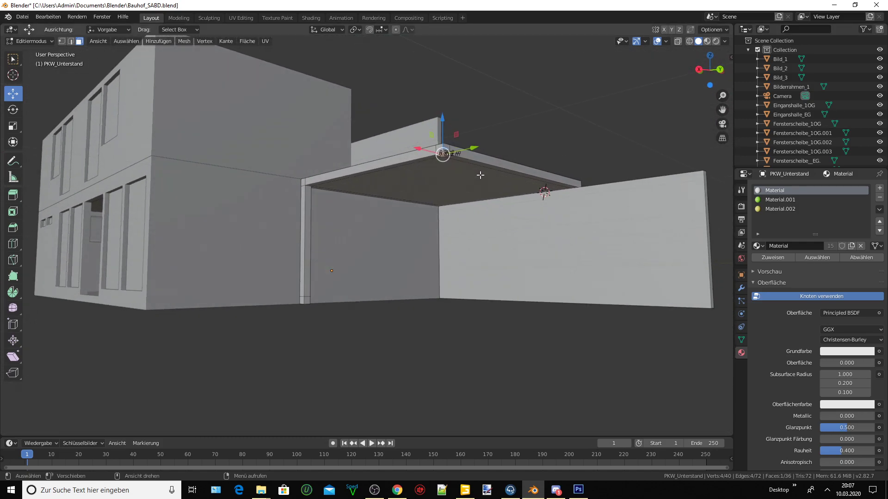
text(e)
text(3)
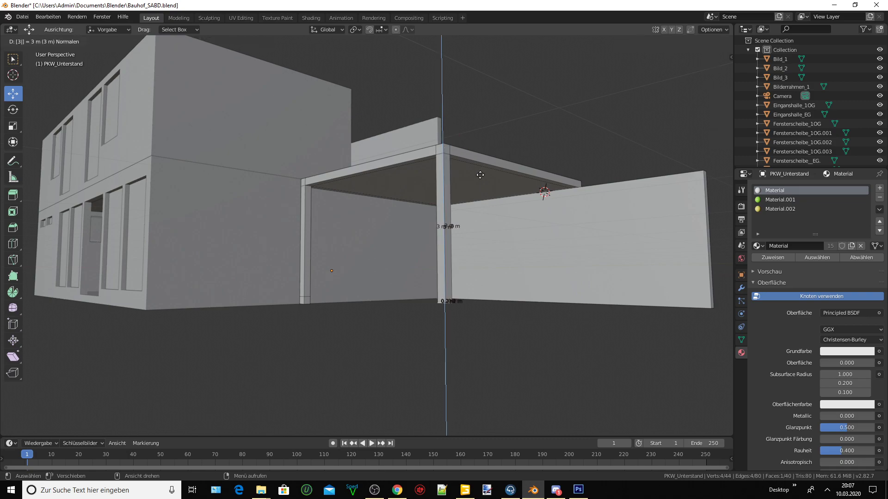
key(Return)
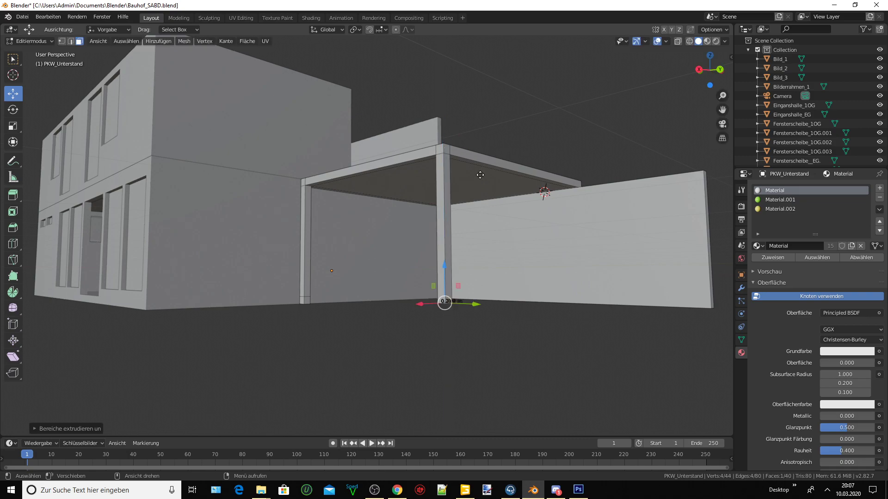
text(e0.2)
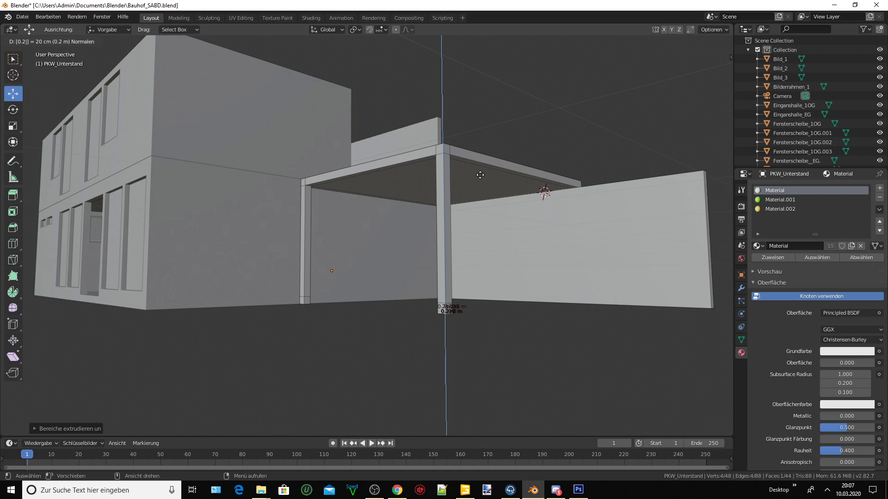
key(Return)
middle_drag(442, 199, 634, 133)
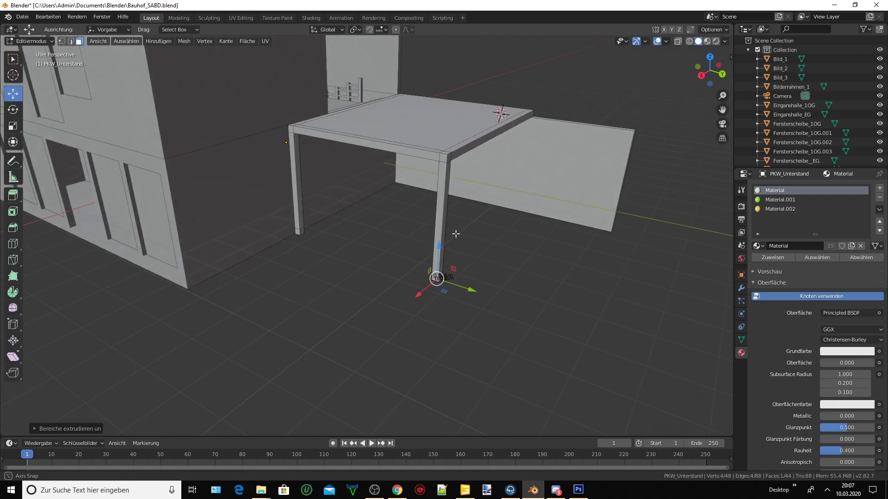
mouse_move(317, 248)
middle_down()
mouse_move(402, 241)
mouse_move(322, 250)
mouse_move(402, 244)
mouse_move(405, 255)
middle_up()
scroll(489, 174, up, 1)
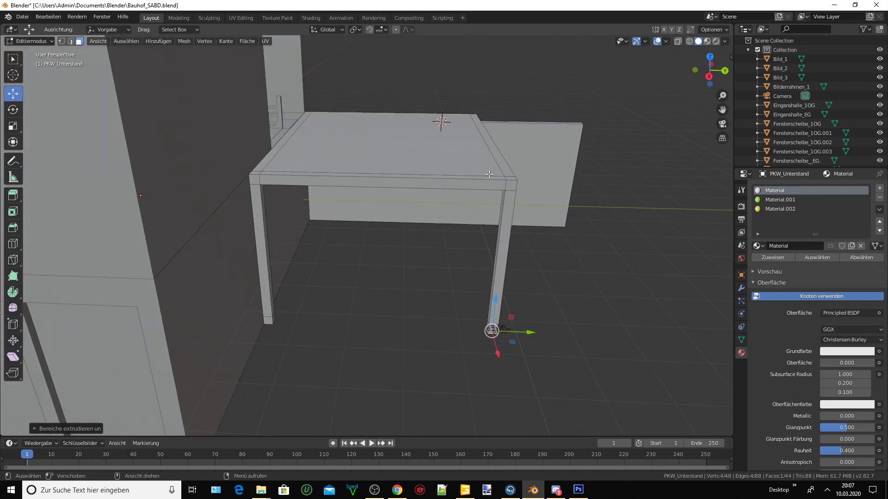
mouse_move(490, 174)
middle_down()
mouse_move(380, 180)
mouse_move(309, 203)
mouse_move(331, 185)
mouse_move(377, 171)
middle_up()
scroll(309, 203, up, 2)
scroll(308, 203, up, 2)
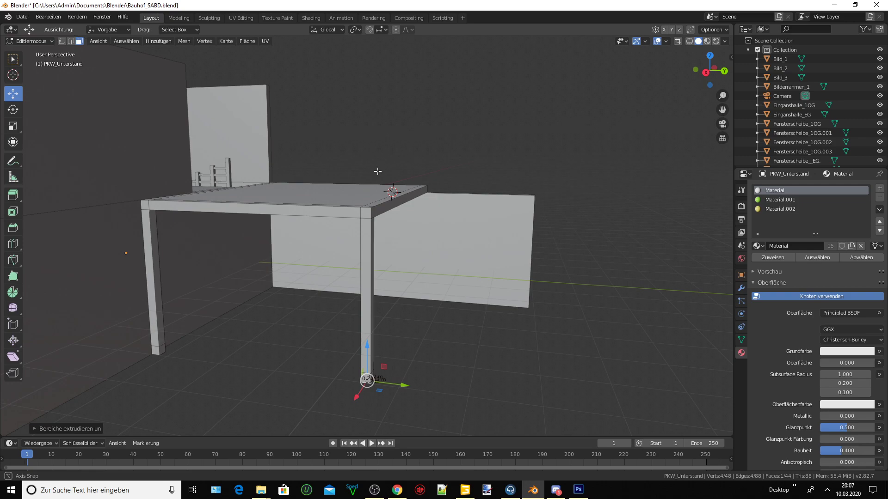
mouse_move(377, 171)
middle_down()
mouse_move(408, 166)
mouse_move(353, 195)
mouse_move(364, 187)
mouse_move(279, 215)
middle_up()
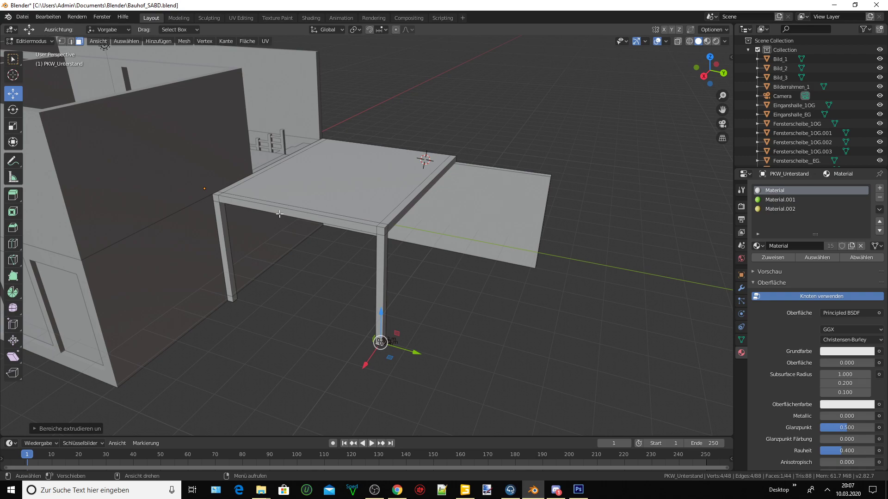
scroll(280, 214, up, 1)
scroll(280, 214, up, 1)
scroll(279, 214, down, 1)
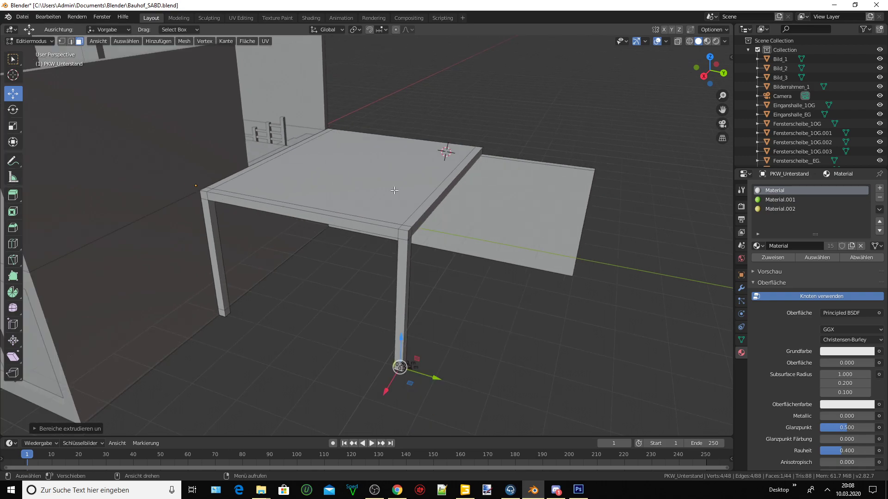
- Extend the roof slab's front face outward by 3 m
middle_drag(393, 190, 398, 223)
click(398, 225)
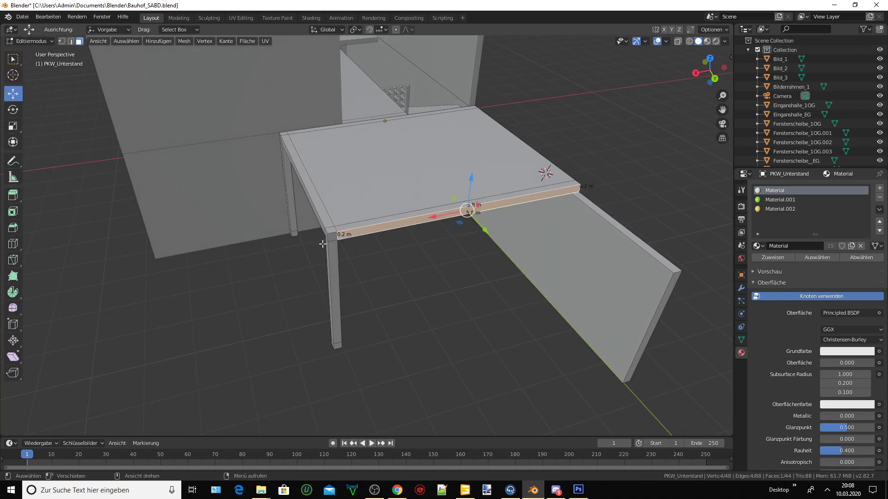
middle_drag(322, 244, 356, 242)
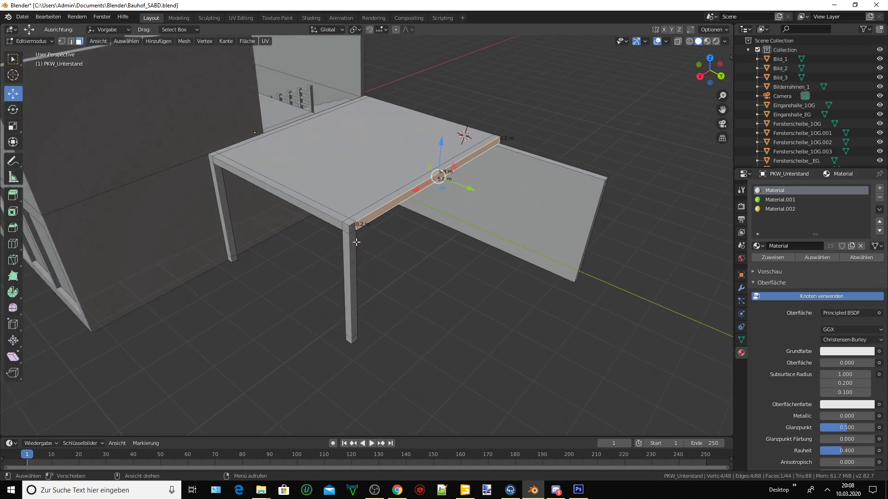
key(e)
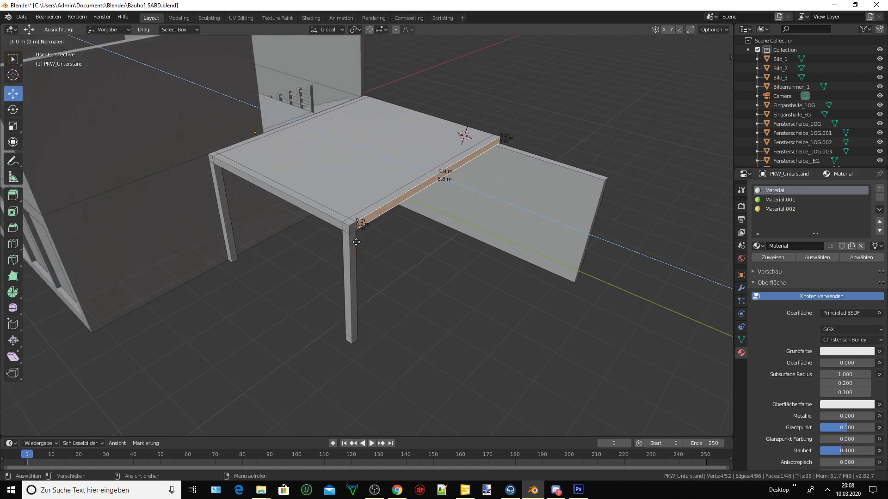
text(3)
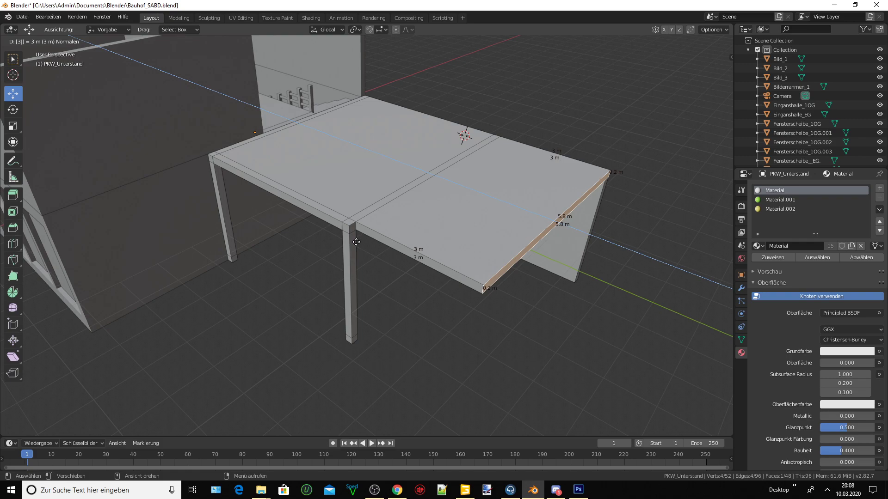
key(Return)
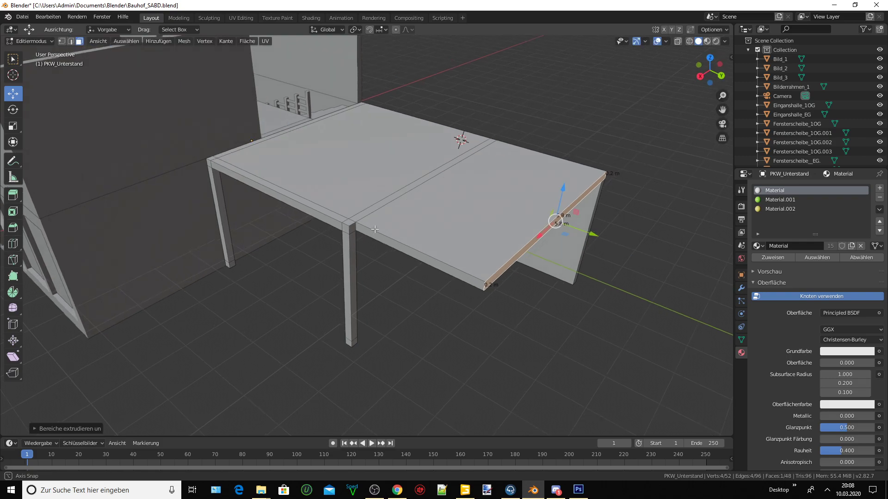
- Extrude the face at the slab's far corner end by 3 m
mouse_move(368, 233)
middle_down()
mouse_move(402, 202)
mouse_move(389, 192)
middle_up()
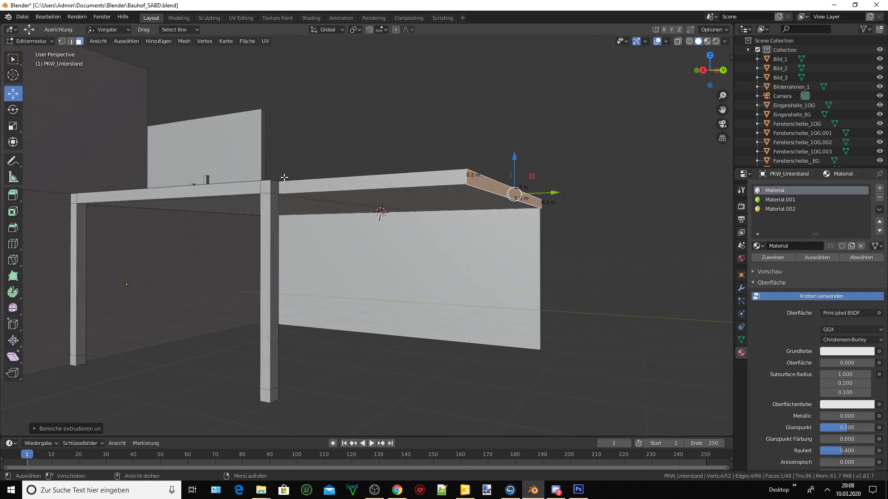
click(274, 187)
key(e)
text(3)
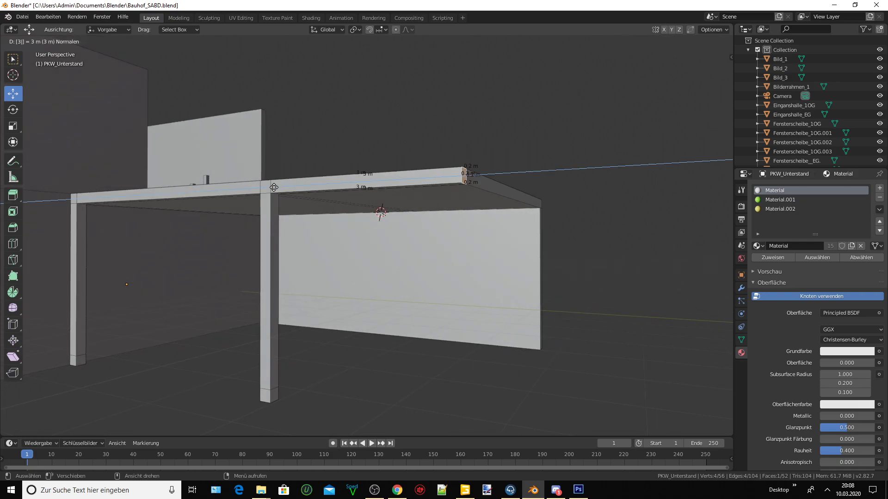
key(Return)
mouse_move(273, 187)
middle_down()
mouse_move(230, 219)
mouse_move(273, 227)
middle_up()
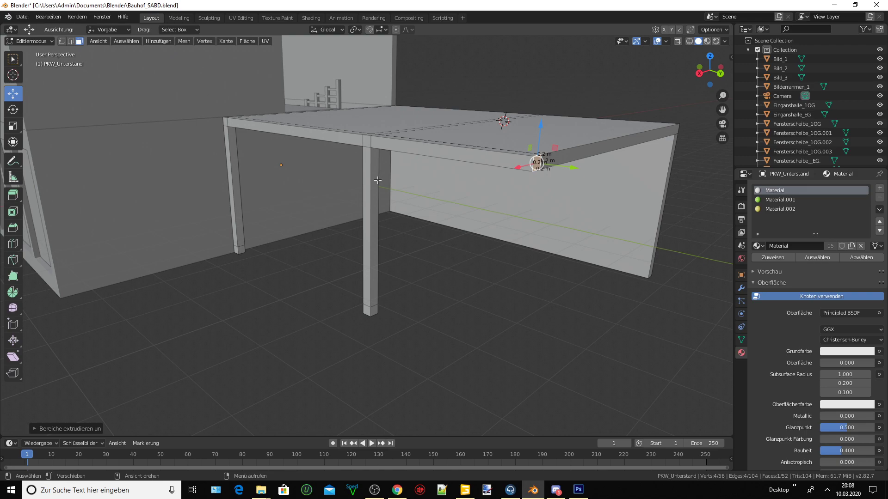
scroll(372, 178, up, 4)
mouse_move(353, 188)
middle_down()
mouse_move(327, 192)
mouse_move(436, 189)
mouse_move(429, 191)
middle_up()
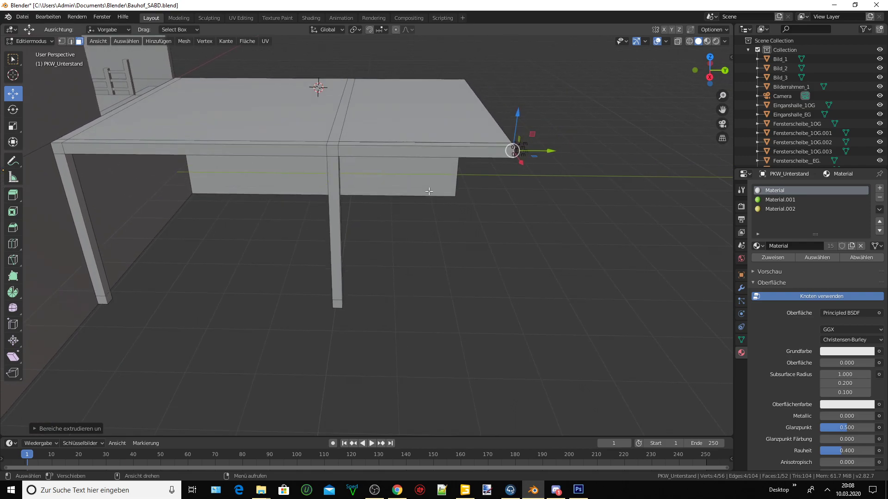
key(ctrl)
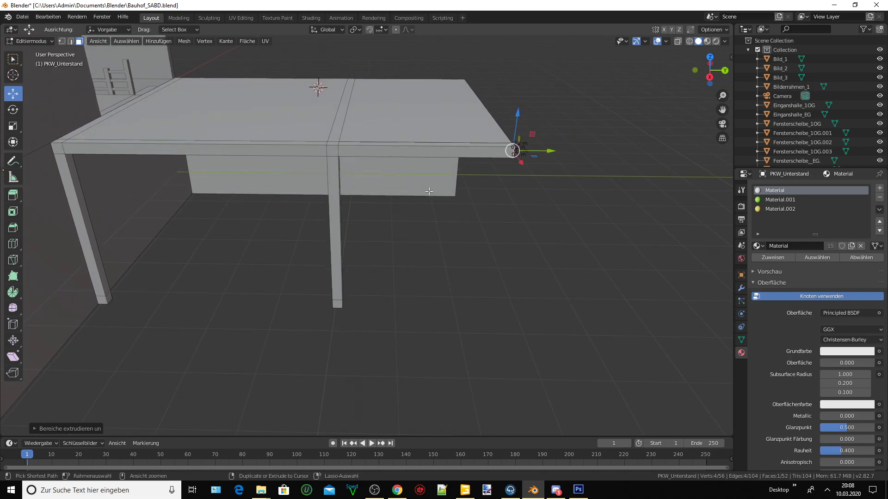
- Undo the post and extension extrusions back to the plain 0.2 m roof slab
key(ctrl+z)
key(ctrl+z)
key(ctrl+z)
key(ctrl+z)
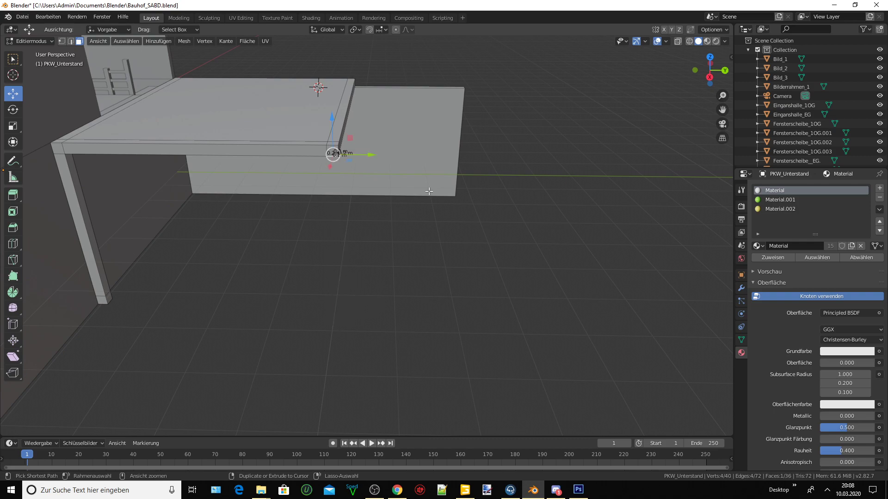
key(ctrl+z)
key(ctrl+z)
key(ctrl+z)
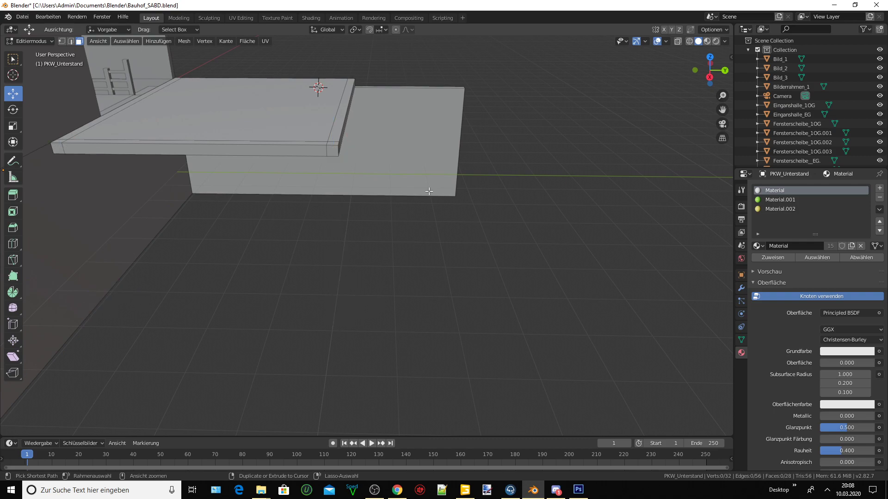
key(ctrl+z)
key(ctrl+z)
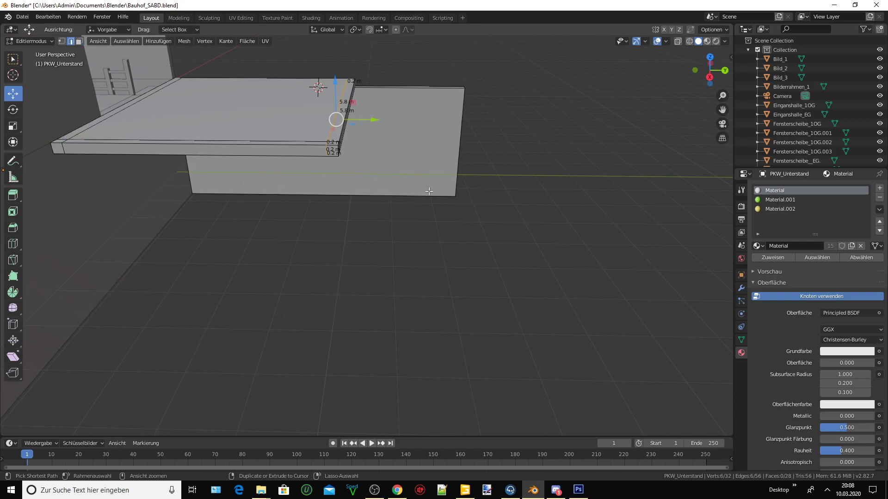
key(ctrl+z)
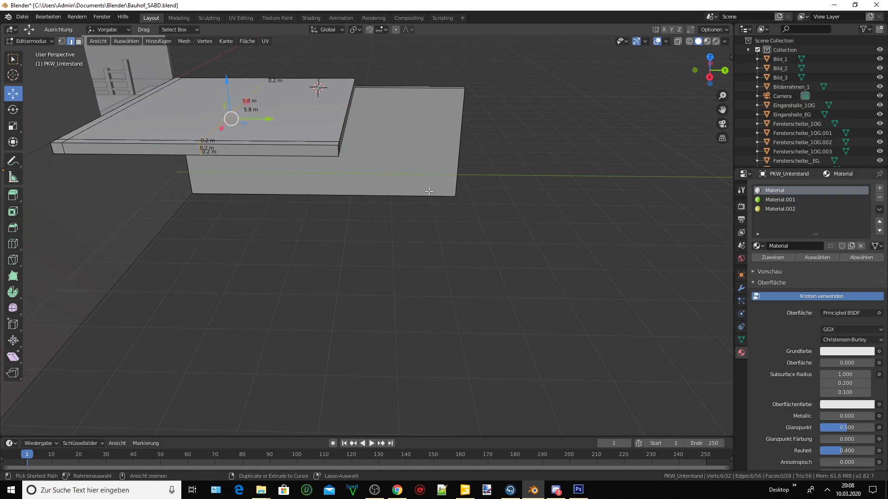
key(ctrl+z)
key(ctrl+z)
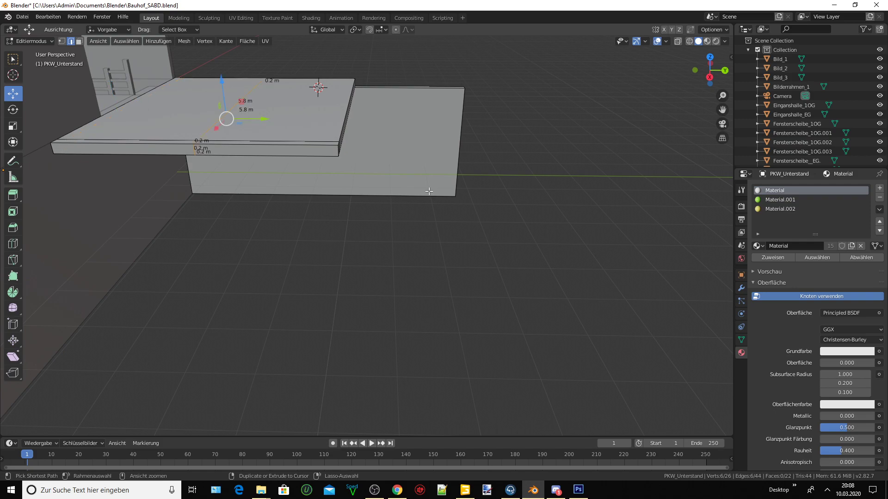
key(ctrl+z)
key(ctrl+z)
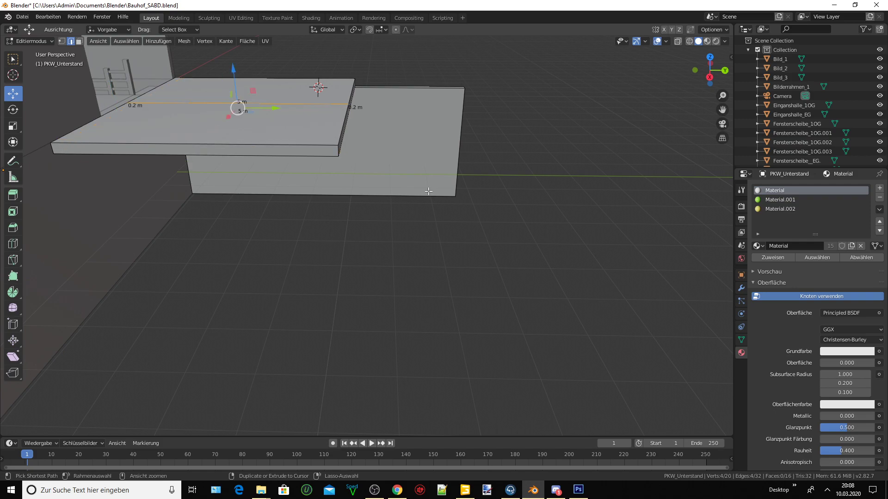
key(ctrl+z)
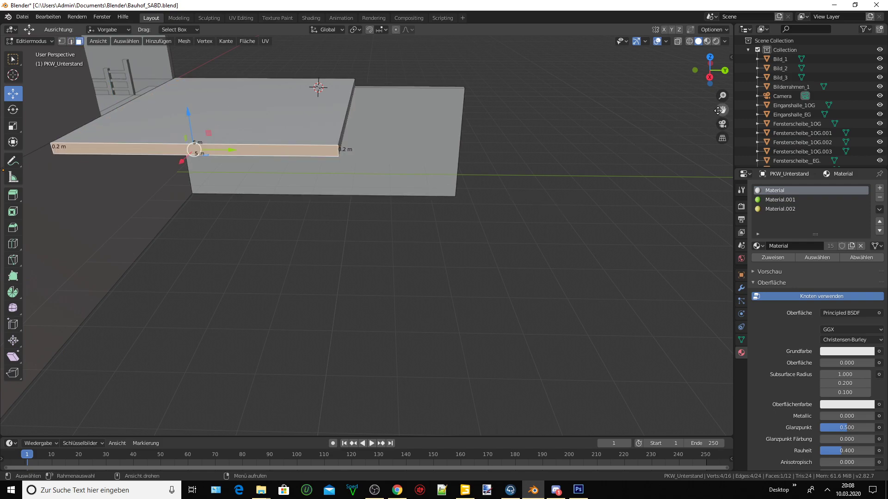
- Select the slab's narrow side face and begin moving it
drag(719, 110, 314, 189)
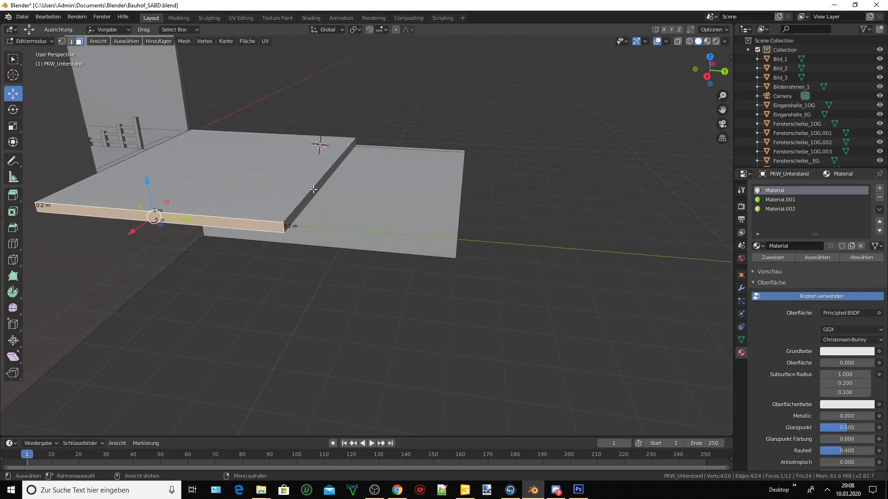
click(313, 190)
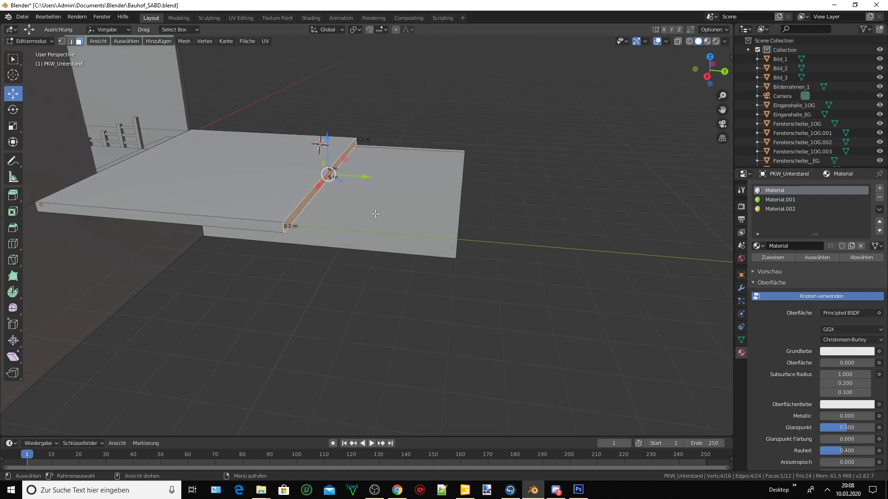
key(g)
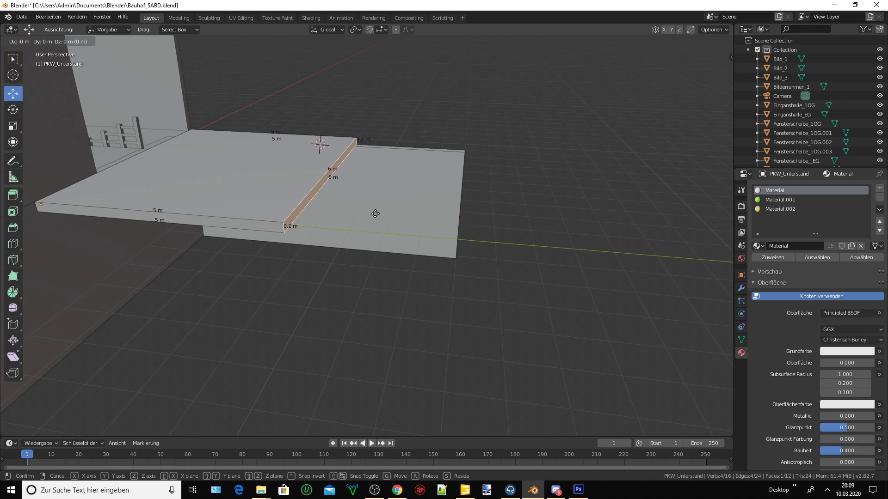
- Move the slab's side face -2 m along Y, shrinking that section from 5 m to 3 m
text(-2)
key(BackSpace)
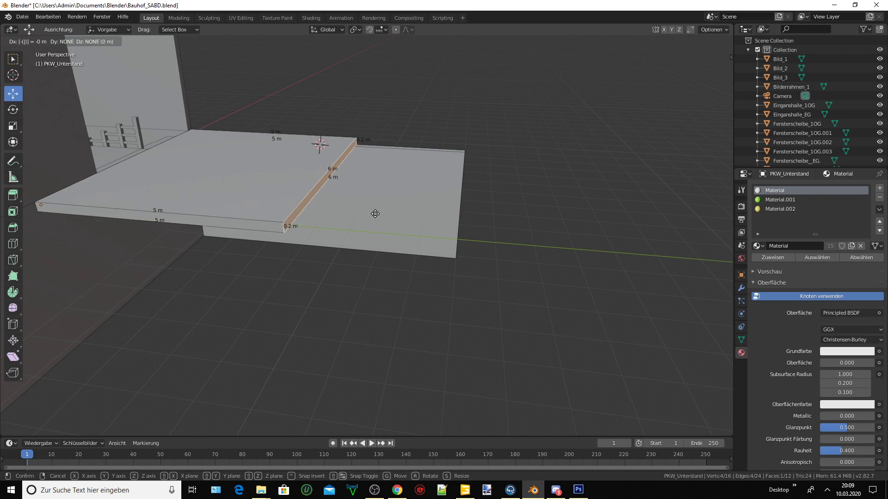
click(375, 214)
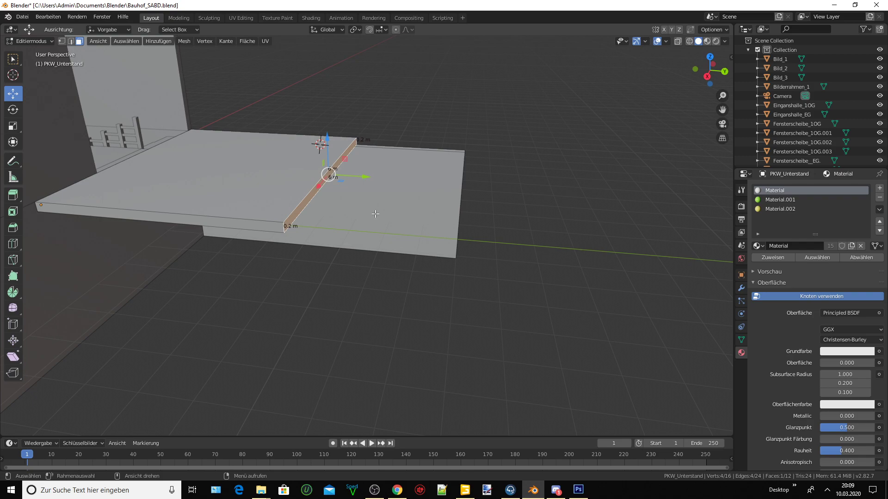
key(g)
key(x)
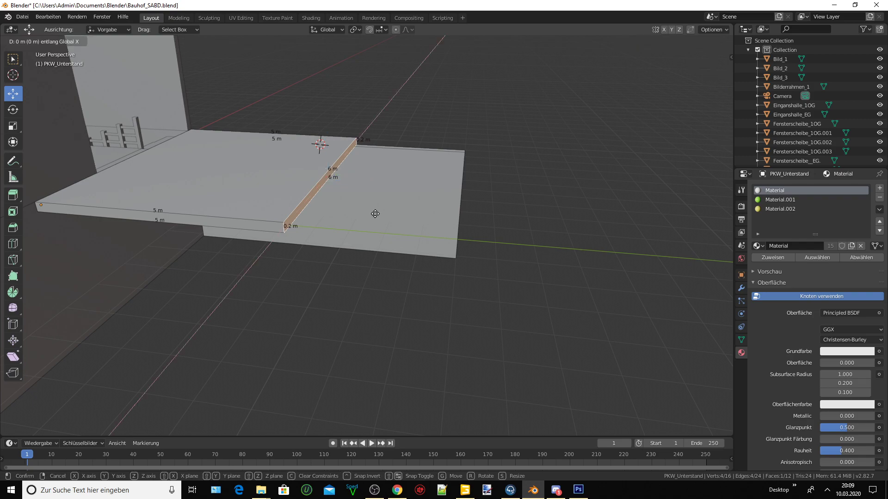
key(y)
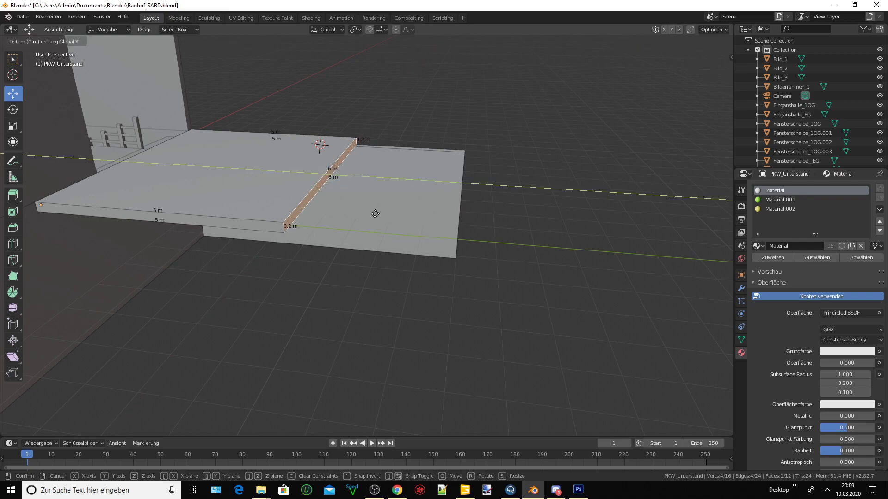
text(-2)
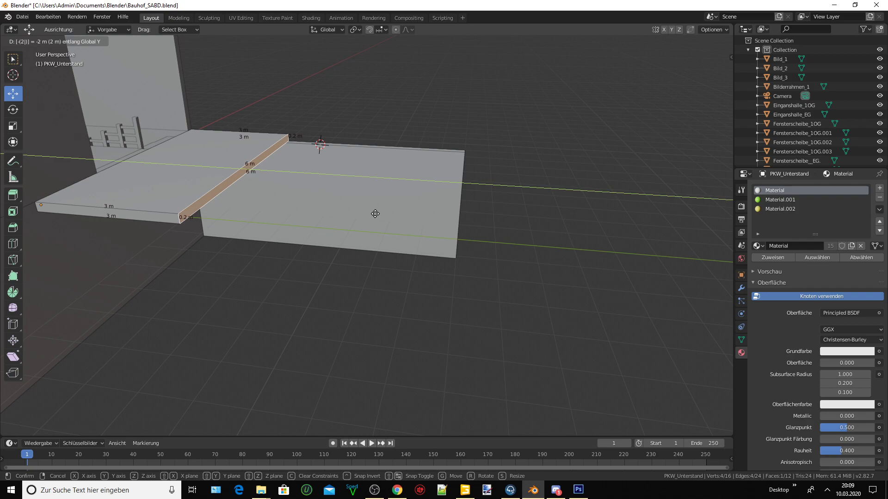
key(Return)
middle_drag(260, 285, 296, 286)
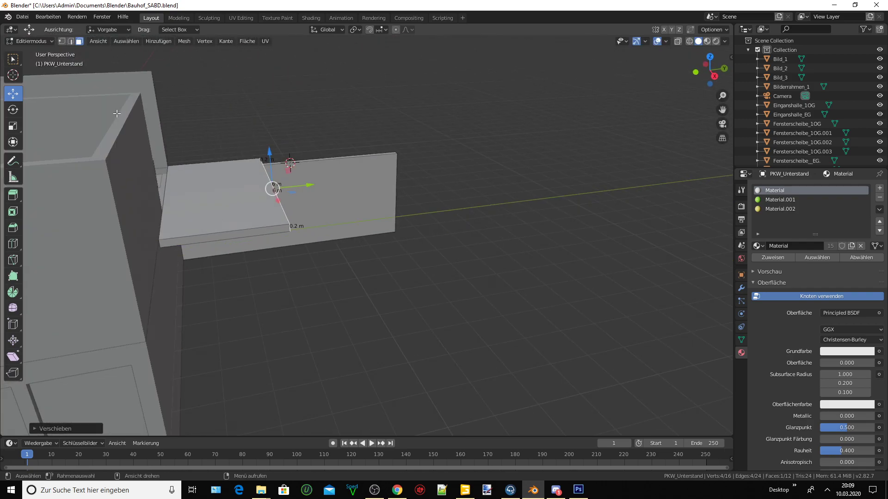
click(22, 16)
mouse_move(45, 45)
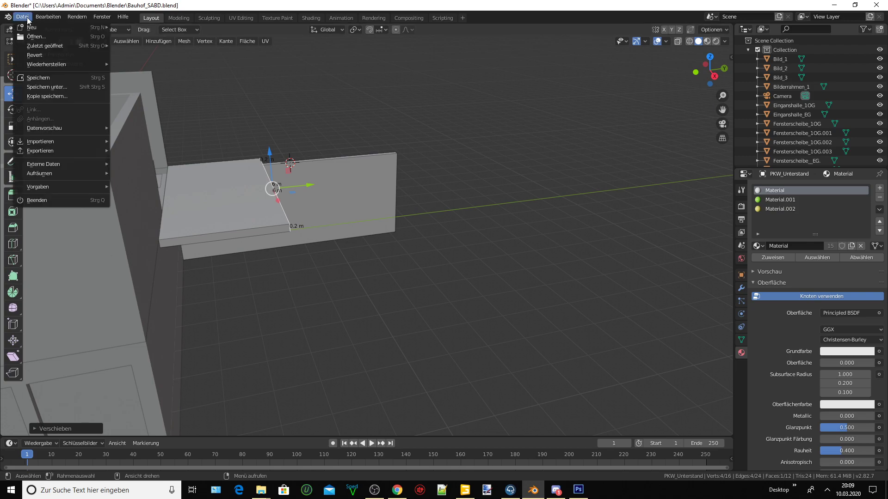
- Save the carport file via Datei > Speichern
click(47, 79)
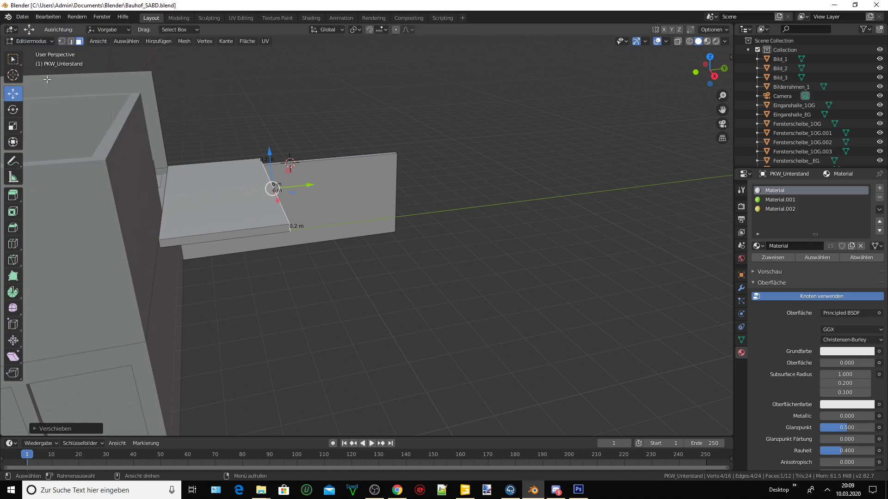
click(22, 17)
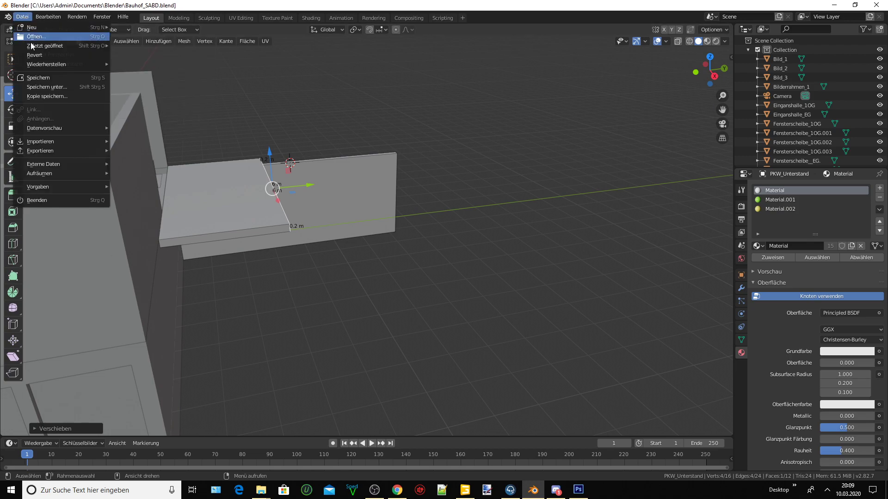
click(41, 78)
click(22, 17)
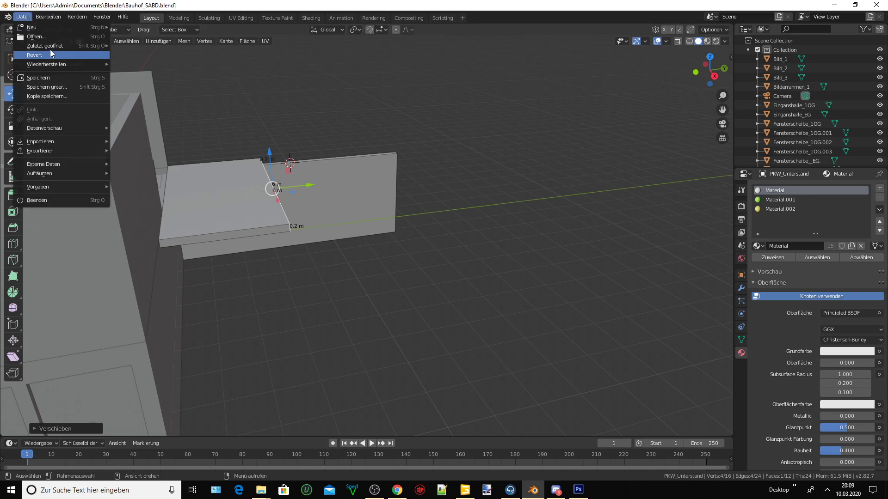
- Choose Bauhof_SABD_Test.blend in the open-file browser
click(45, 37)
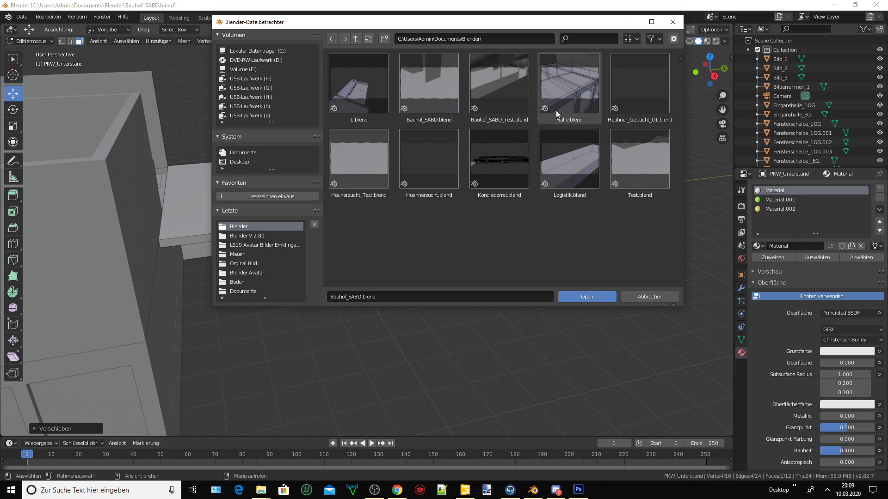
click(513, 156)
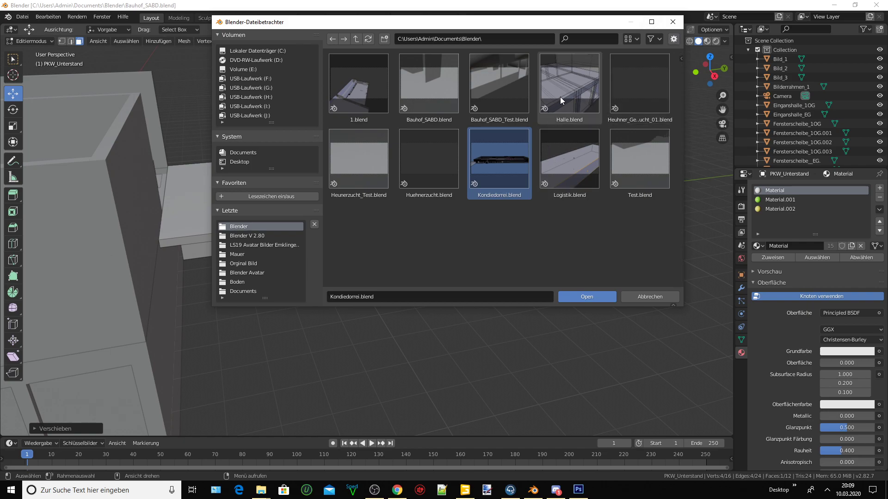
click(496, 89)
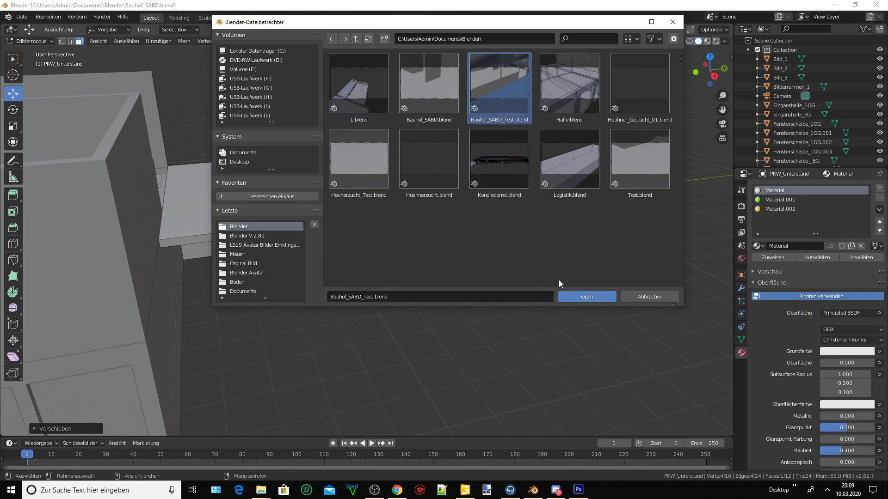
- Open Bauhof_SABD_Test.blend and navigate into the depot building's interior near the ceiling lamps
click(582, 295)
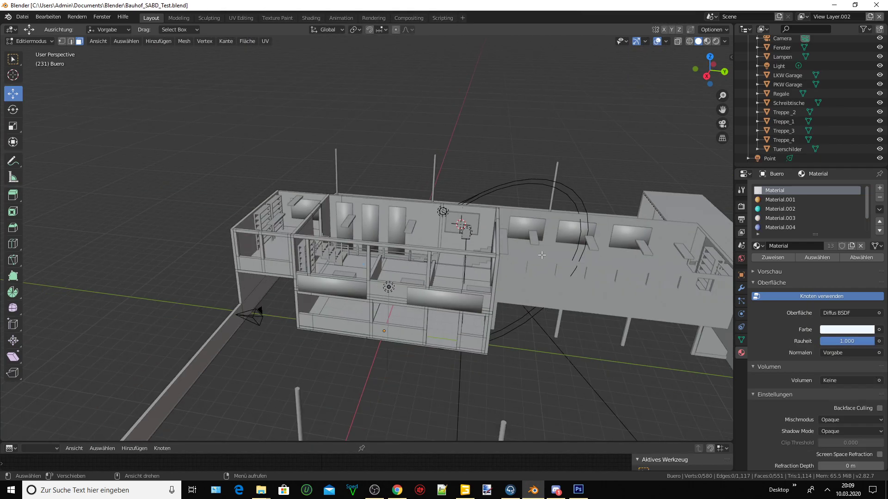
drag(722, 109, 441, 237)
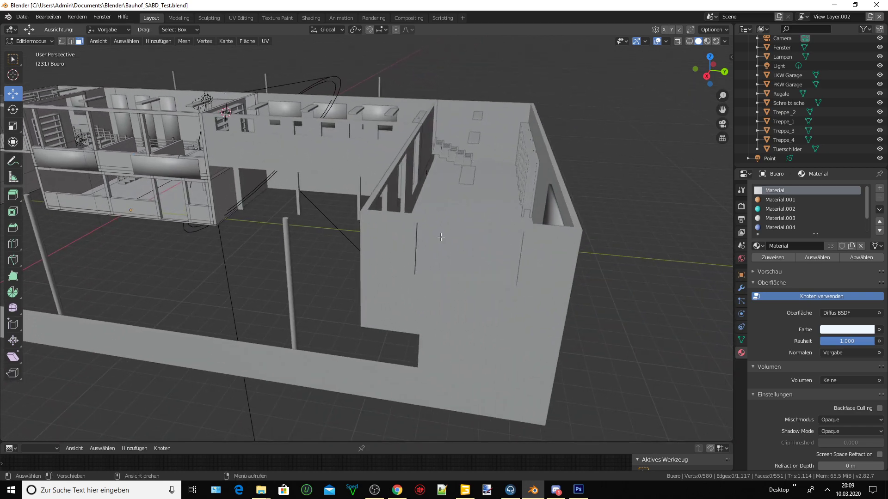
middle_drag(441, 237, 612, 159)
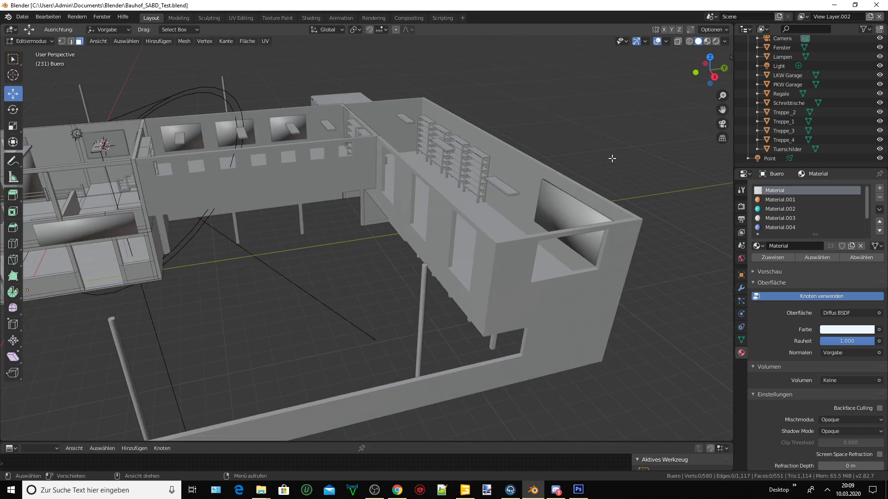
drag(722, 110, 315, 235)
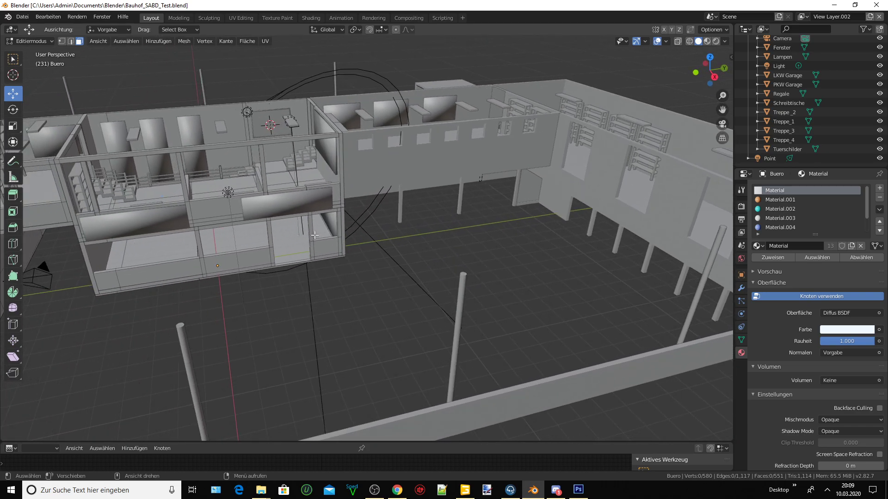
mouse_move(314, 236)
middle_down()
mouse_move(467, 236)
mouse_move(385, 235)
mouse_move(611, 151)
middle_up()
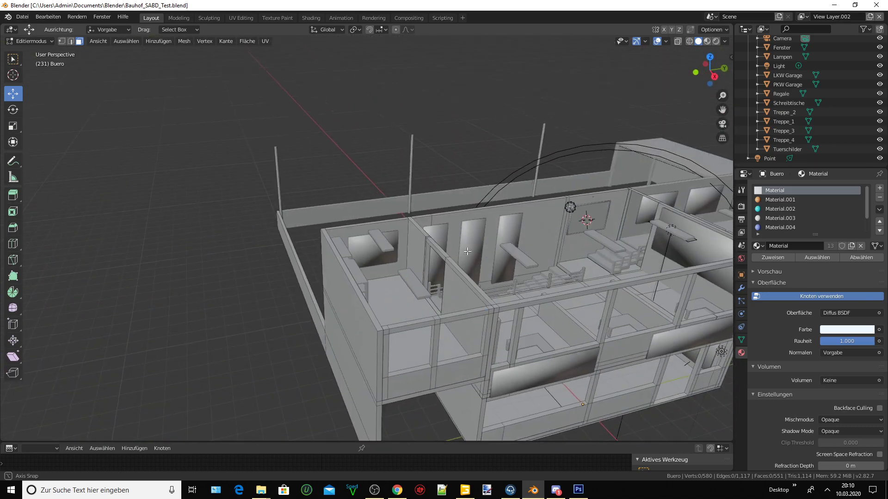
mouse_move(676, 114)
middle_down()
mouse_move(520, 220)
mouse_move(511, 213)
mouse_move(418, 221)
mouse_move(455, 213)
mouse_move(443, 215)
mouse_move(512, 245)
middle_up()
scroll(462, 222, up, 3)
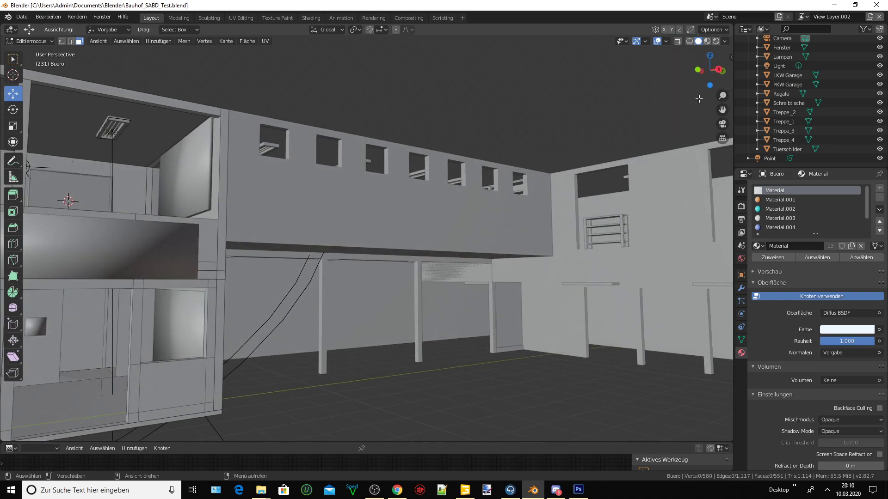
mouse_move(722, 96)
mouse_down()
mouse_move(722, 69)
mouse_move(772, 54)
mouse_up()
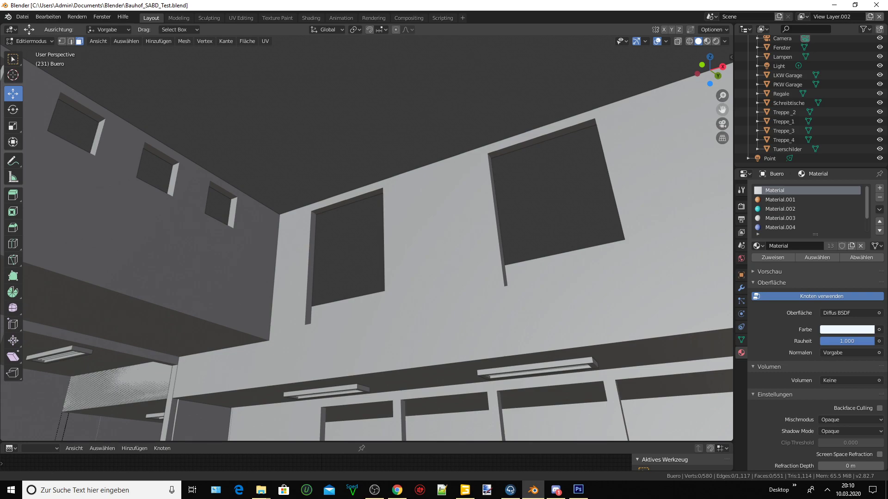
scroll(491, 316, up, 3)
scroll(491, 316, up, 2)
mouse_move(491, 317)
middle_down()
mouse_move(484, 339)
mouse_move(486, 324)
middle_up()
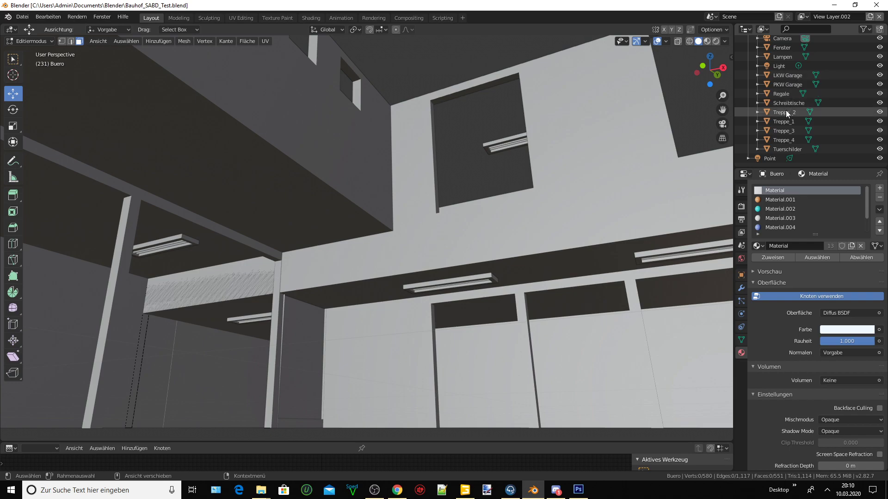
- Put the PKW Garage object into Edit Mode and select the ceiling strip face beside the lamp
click(794, 77)
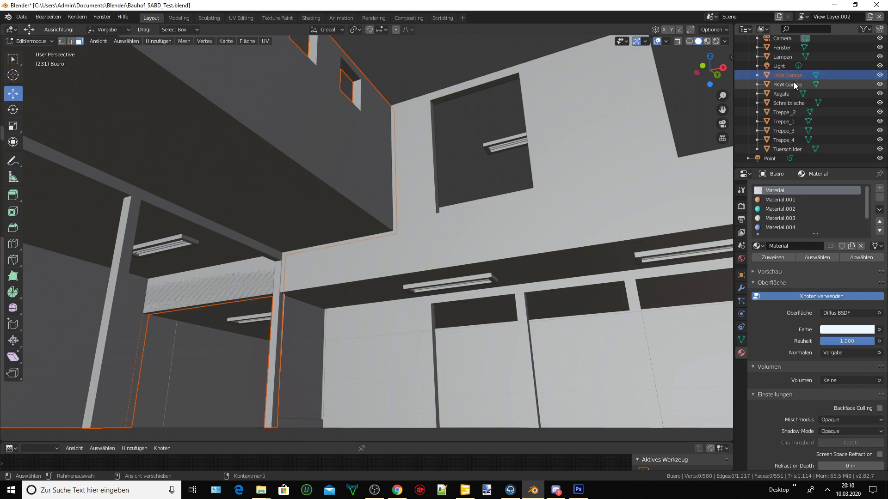
click(792, 82)
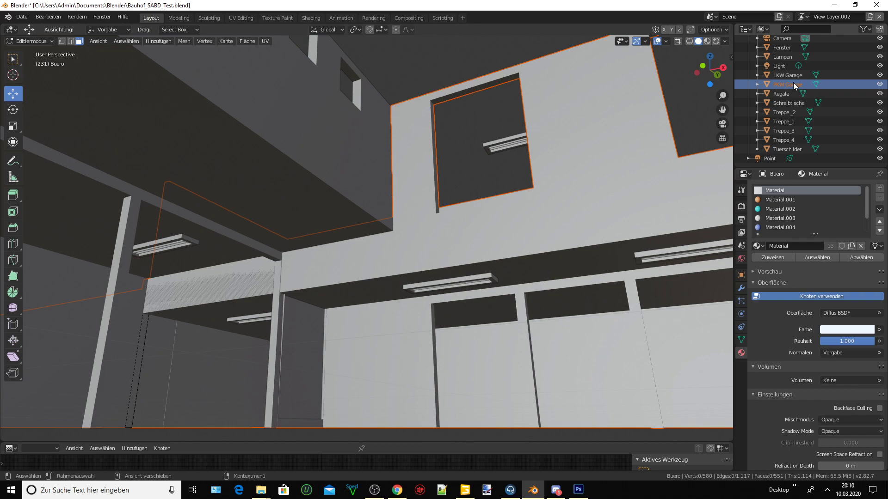
click(54, 42)
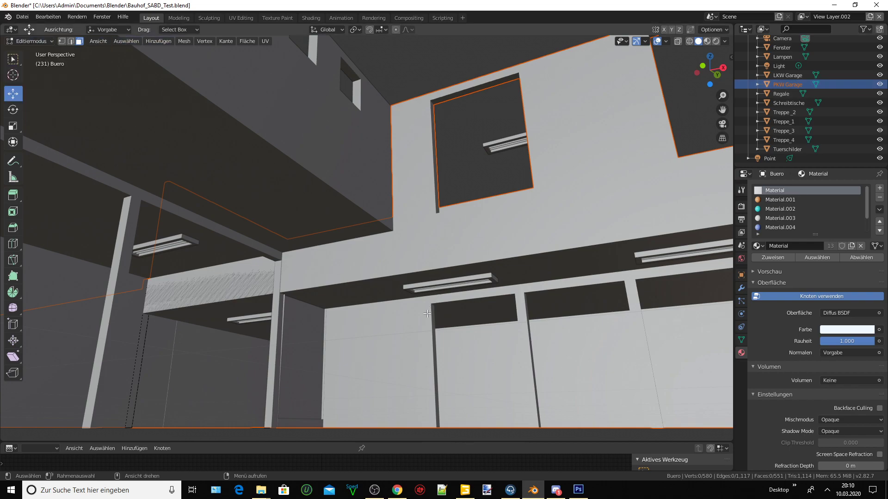
click(49, 41)
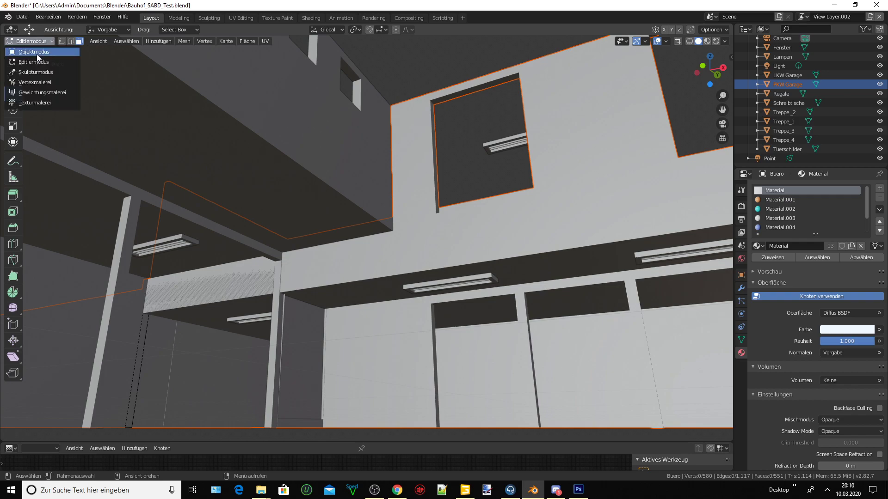
click(428, 330)
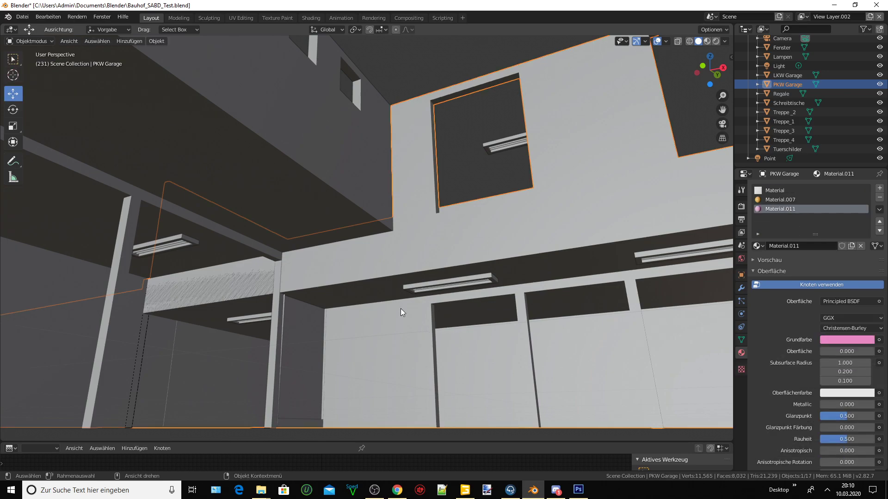
click(30, 41)
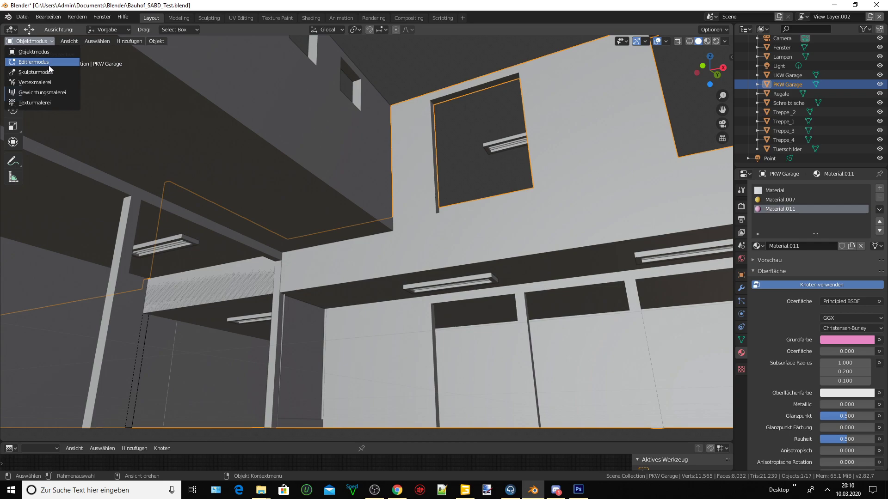
click(48, 65)
scroll(420, 245, up, 5)
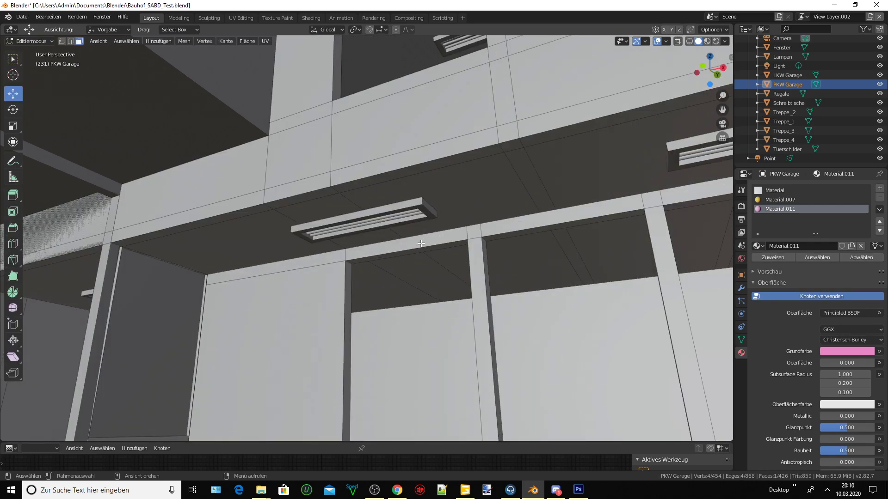
click(419, 245)
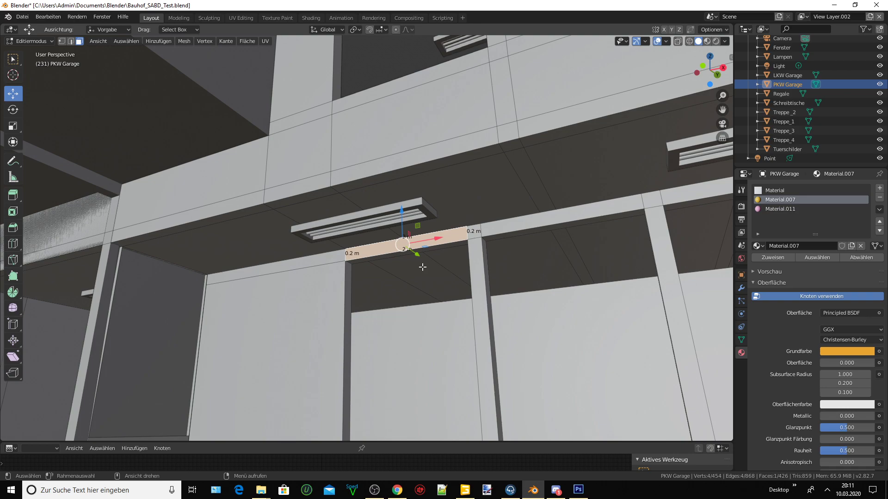
- Switch to Bauhof_SABD.blend from the Documents\Blender folder, answering the save-changes prompt
click(22, 17)
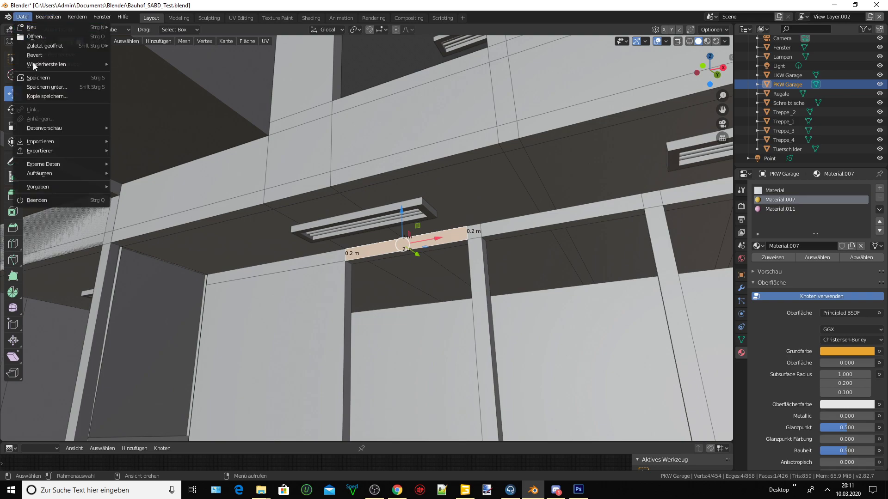
click(157, 46)
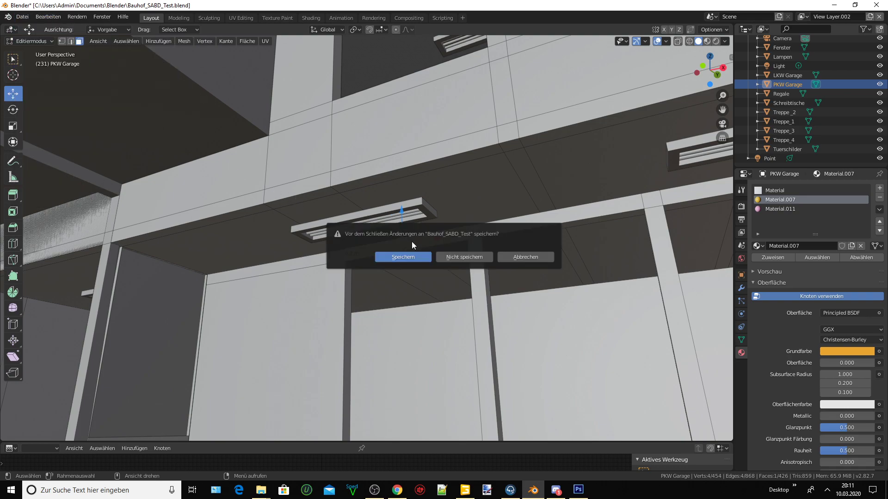
click(457, 257)
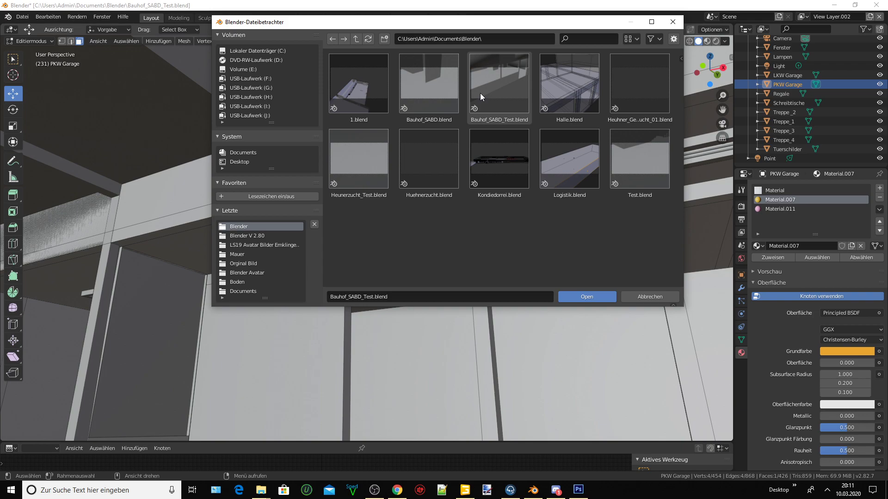
click(444, 92)
- Open Bauhof_SABD.blend, select the roof slab's top face and frame the slab in view
click(573, 296)
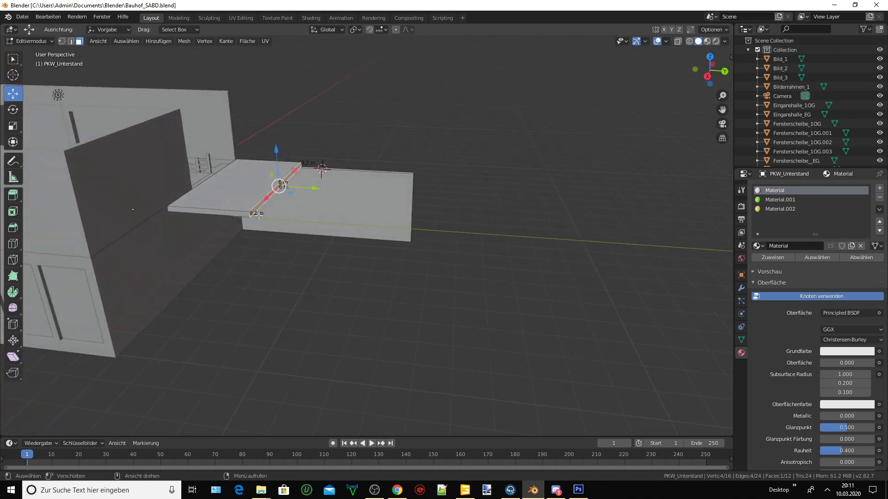
click(215, 207)
scroll(215, 209, up, 2)
scroll(215, 208, up, 2)
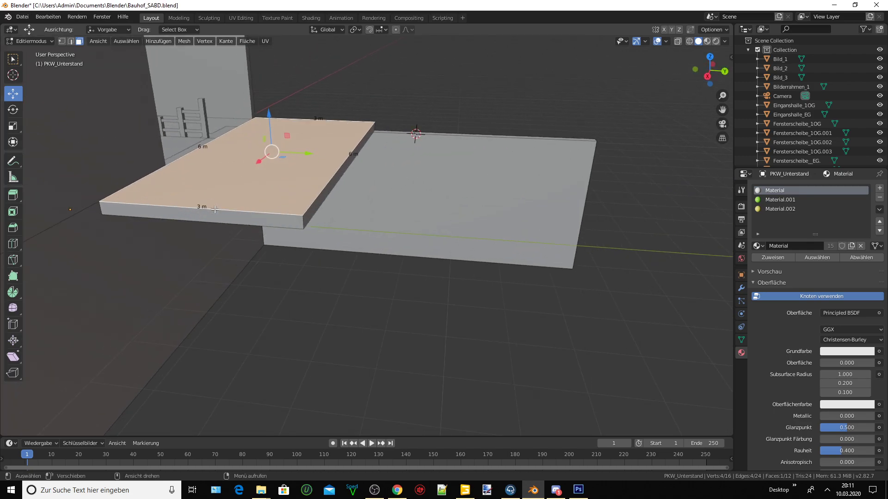
drag(714, 74, 721, 121)
mouse_move(362, 150)
middle_down()
mouse_move(276, 136)
mouse_move(507, 131)
middle_up()
drag(722, 109, 712, 120)
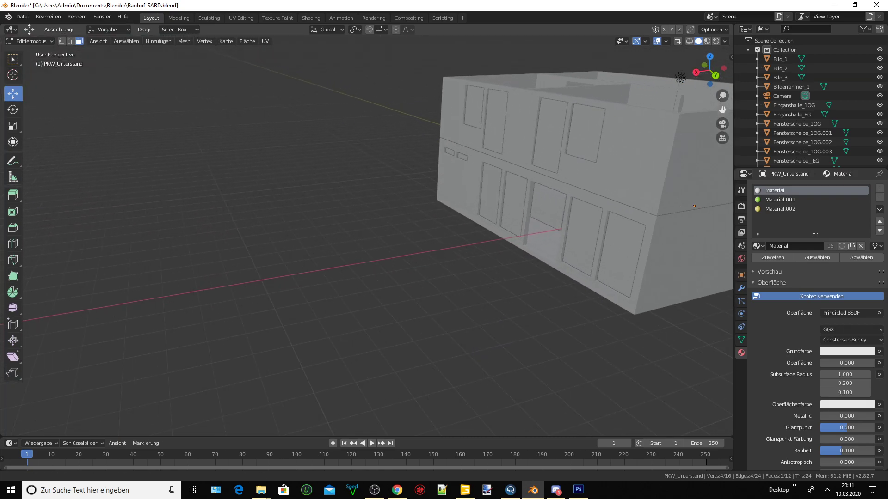
scroll(451, 209, up, 6)
scroll(452, 209, up, 2)
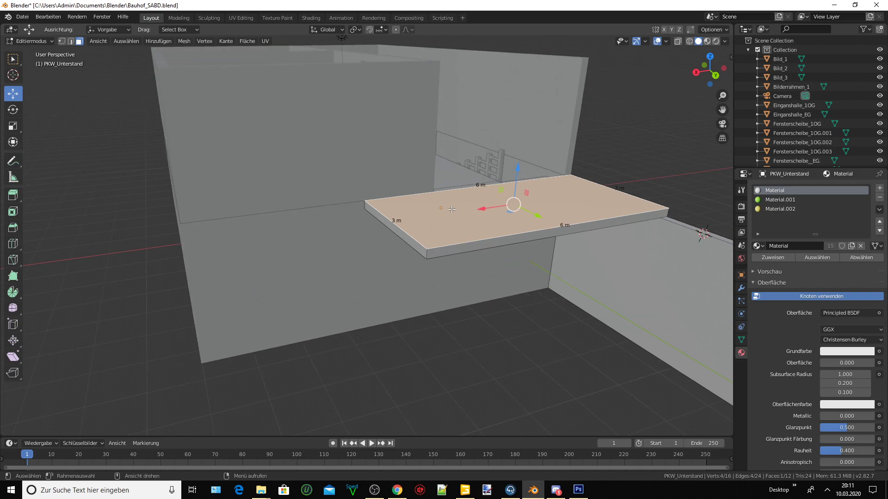
scroll(452, 209, up, 2)
middle_drag(451, 209, 443, 206)
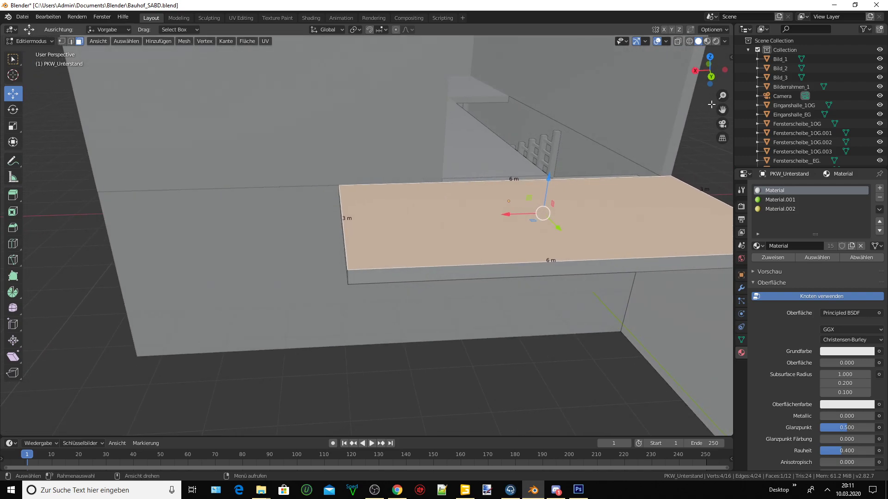
drag(722, 110, 370, 198)
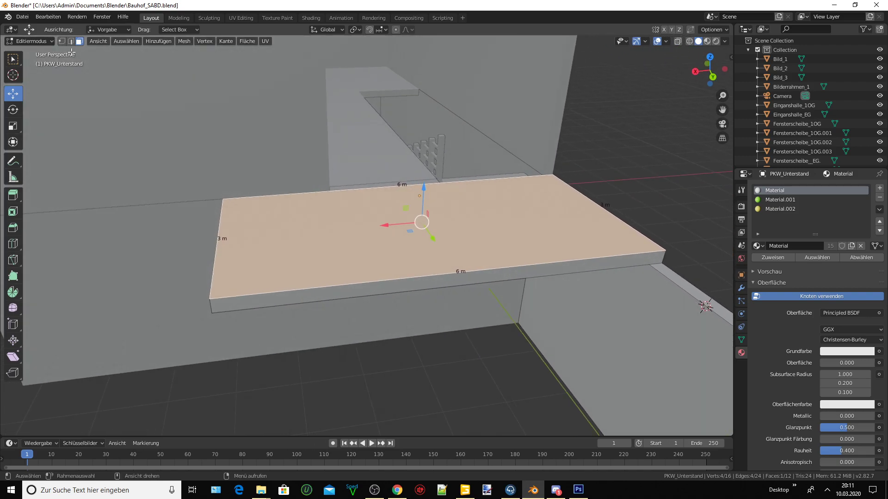
- Save the Bauhof_SABD.blend project file
click(22, 17)
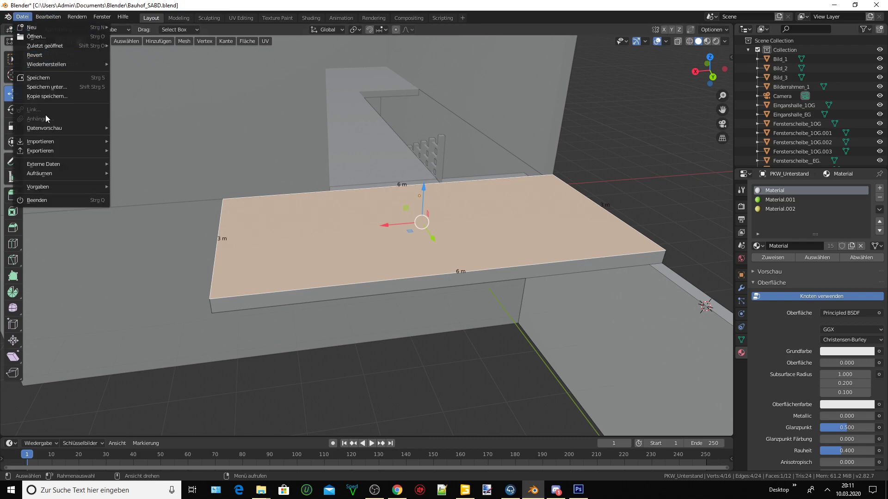
click(47, 78)
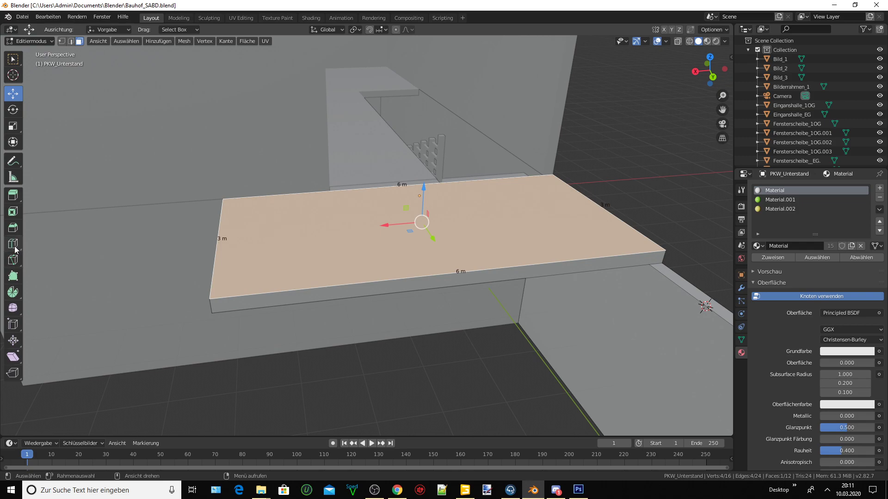
click(14, 244)
- Cut a lengthwise edge loop and shift it 0.001 along Y to sit 0.2 m from the edge
click(226, 244)
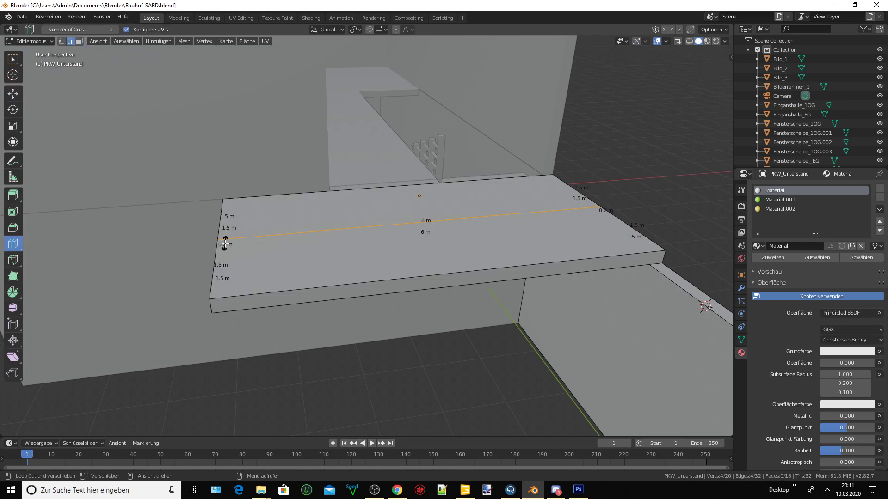
click(13, 94)
middle_drag(239, 201, 345, 206)
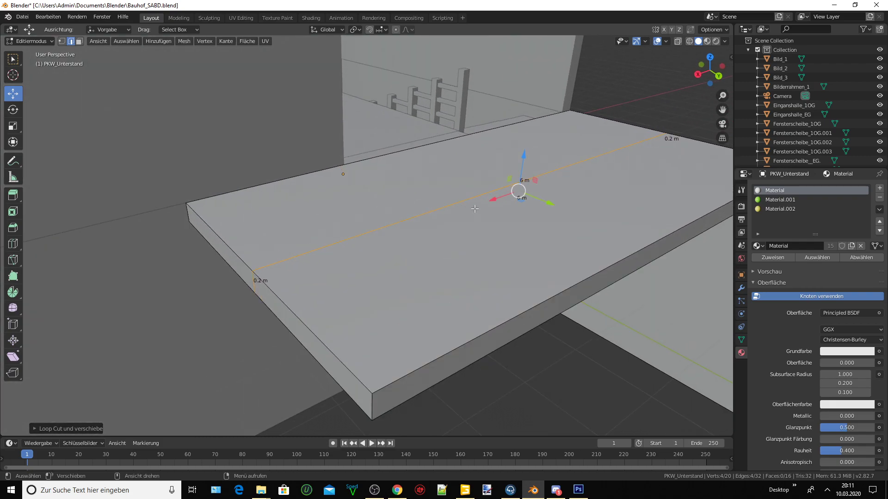
drag(539, 199, 642, 284)
key(g)
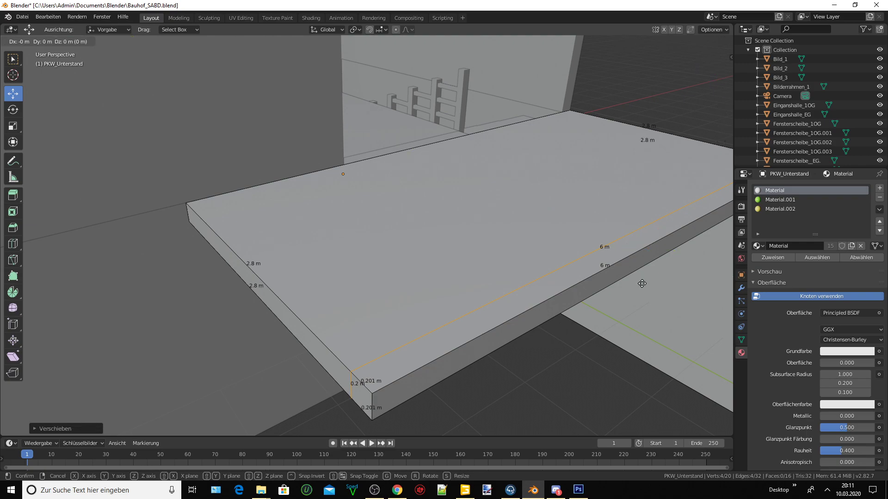
key(y)
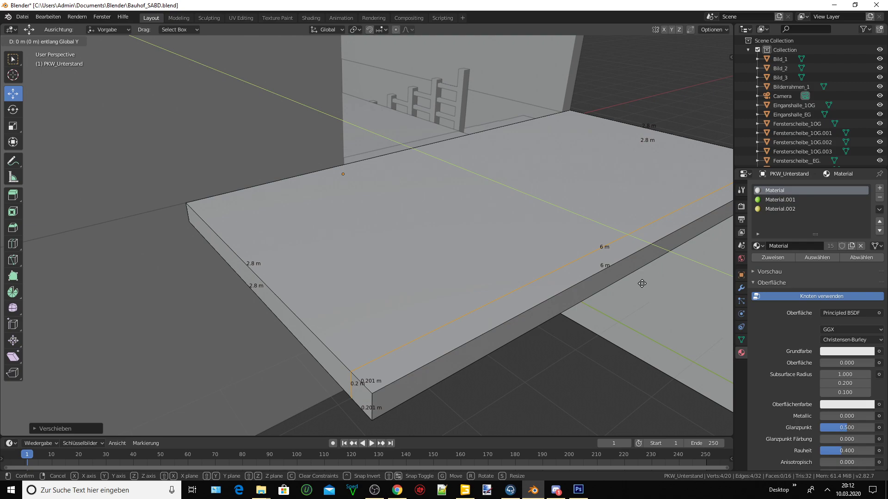
text(0.)
text(001)
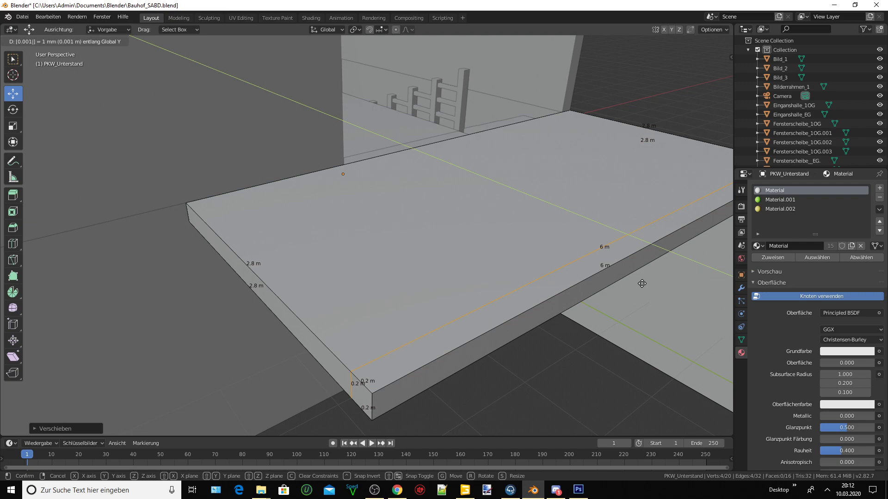
key(Return)
middle_drag(545, 281, 532, 258)
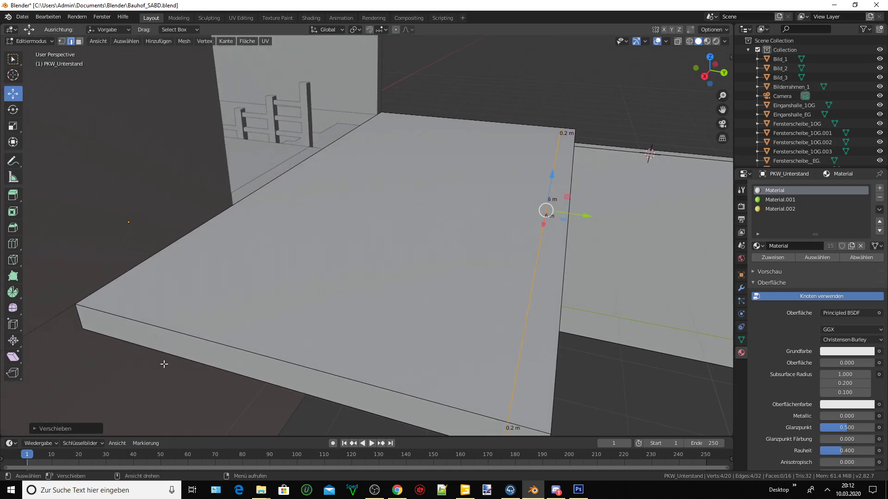
- Cut a second lengthwise loop and offset it -0.007 so it sits 0.2 m from the opposite edge
click(13, 244)
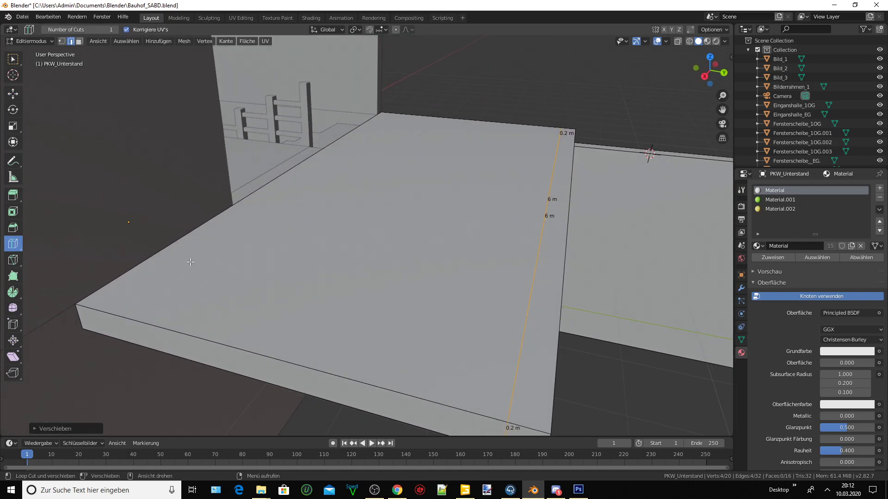
click(419, 117)
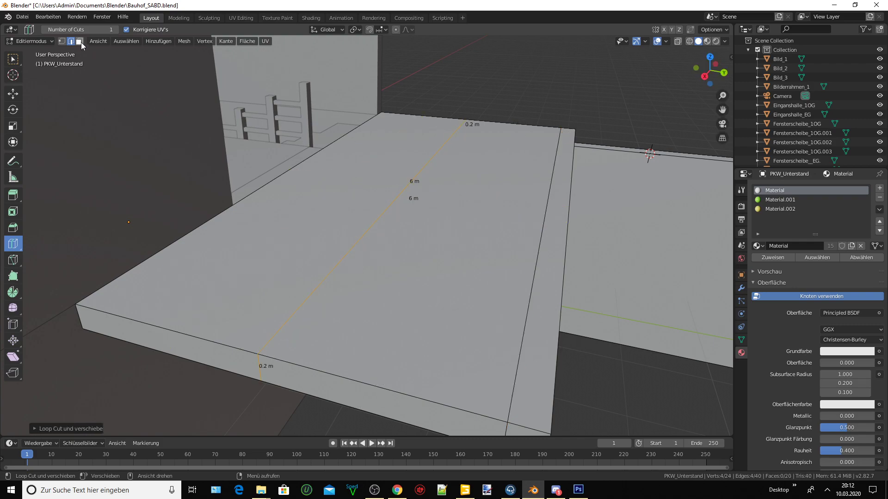
click(13, 94)
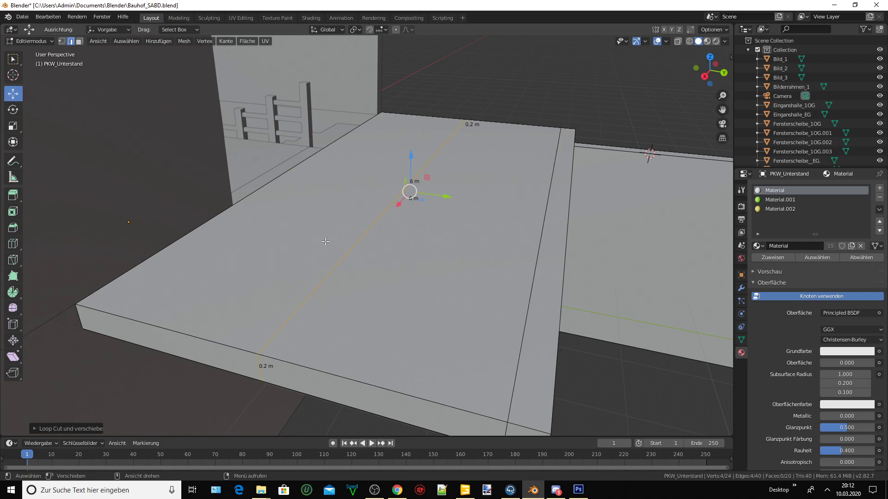
drag(431, 194, 329, 187)
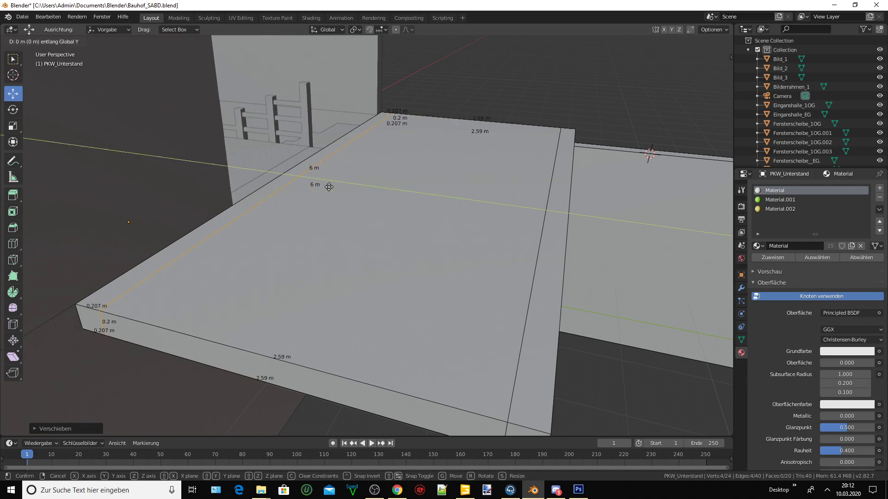
text(0.)
text(007)
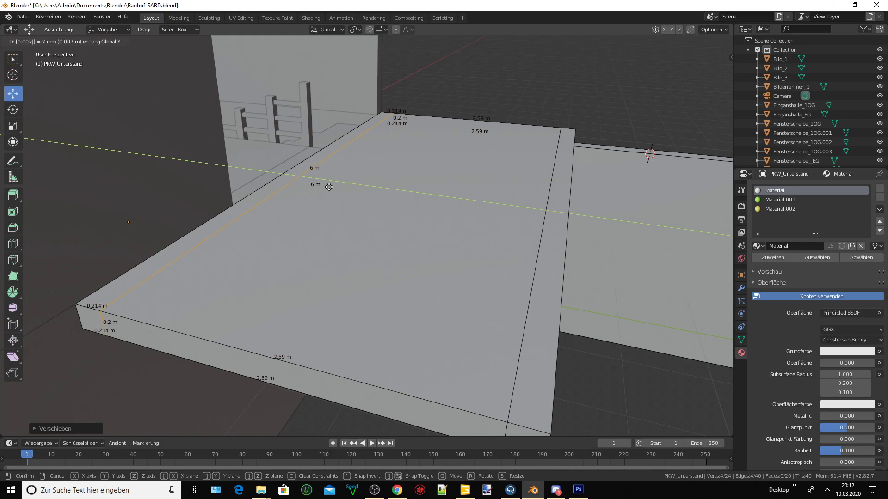
key(BackSpace)
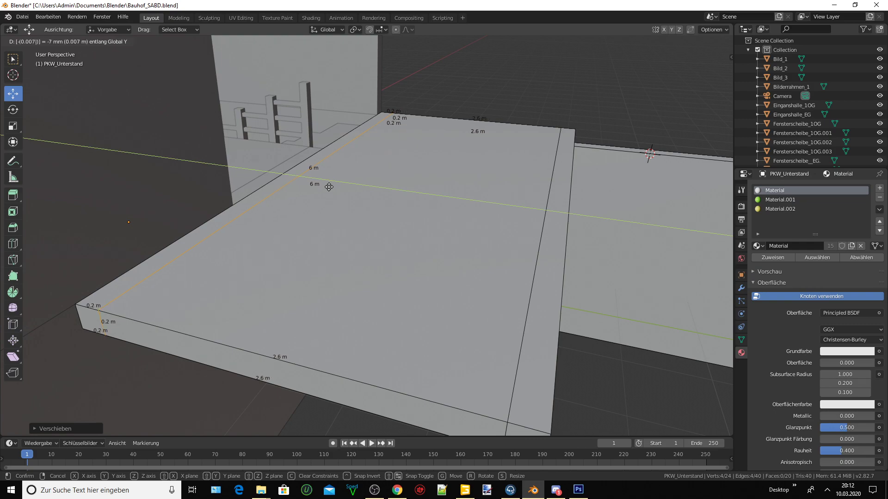
key(Escape)
middle_drag(337, 222, 306, 228)
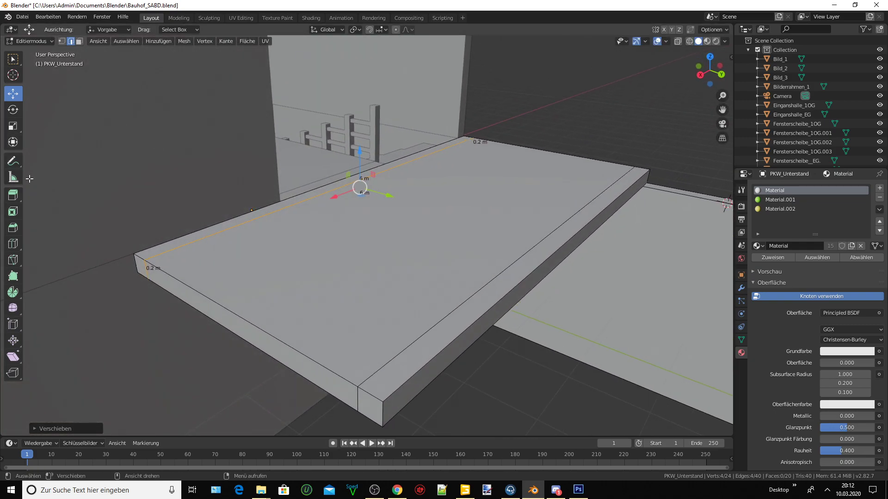
- Cut a crosswise edge loop and shift it 0.001 along X to sit 0.2 m from the short end
click(17, 250)
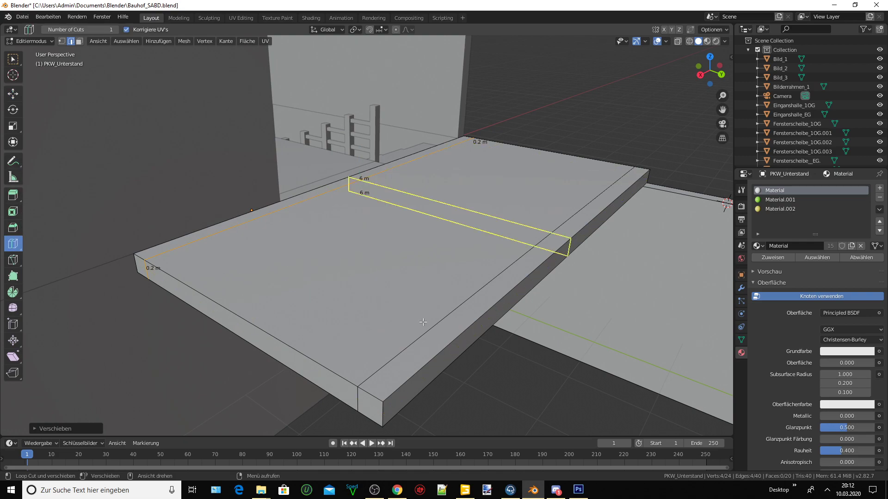
click(457, 215)
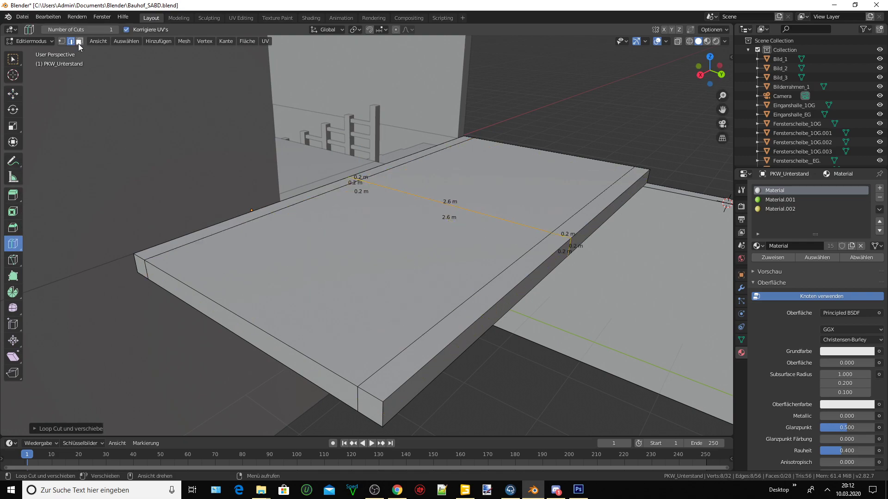
click(13, 94)
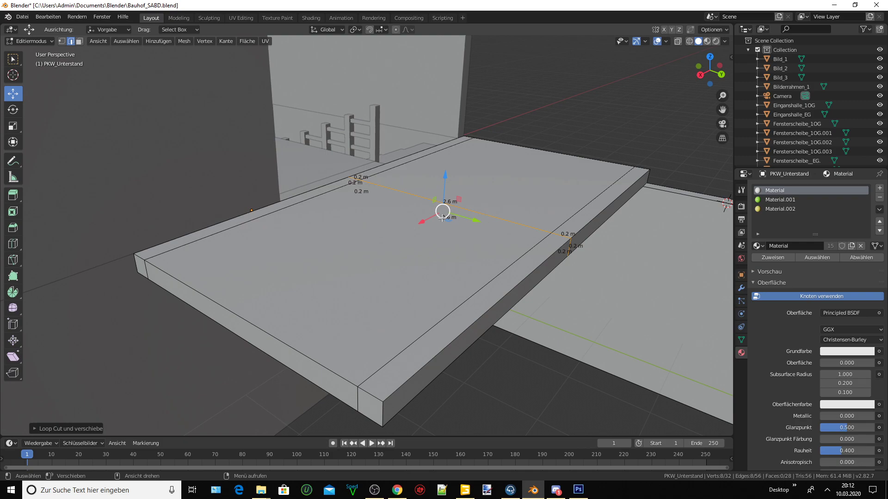
drag(423, 221, 230, 303)
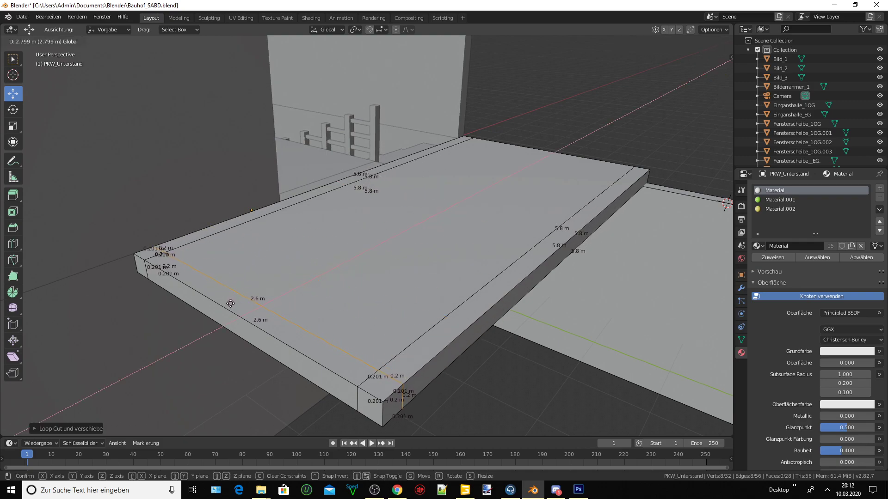
click(230, 303)
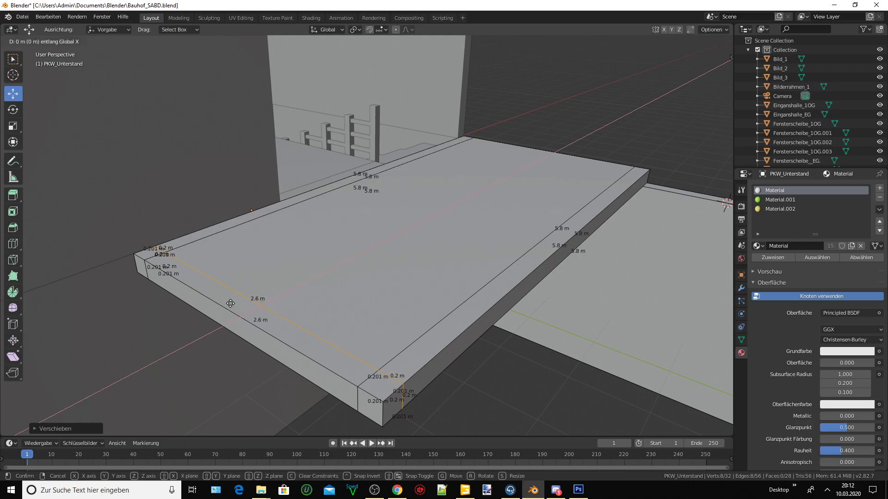
text(0.001)
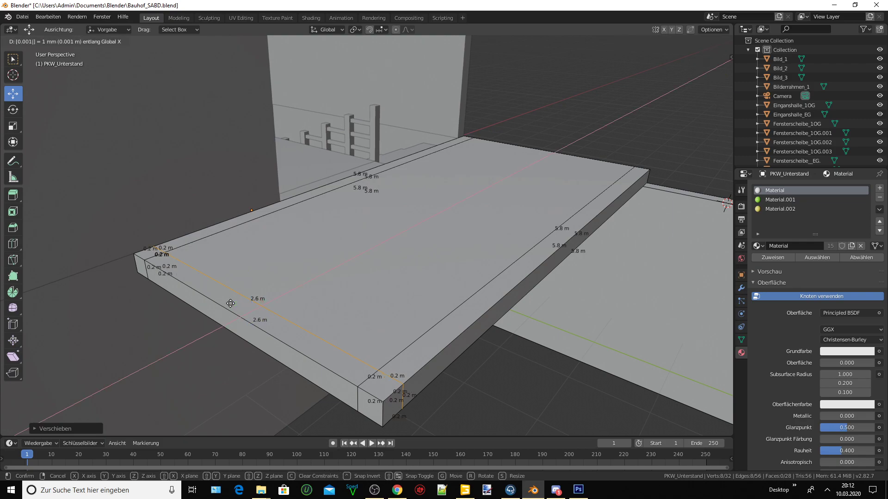
key(Return)
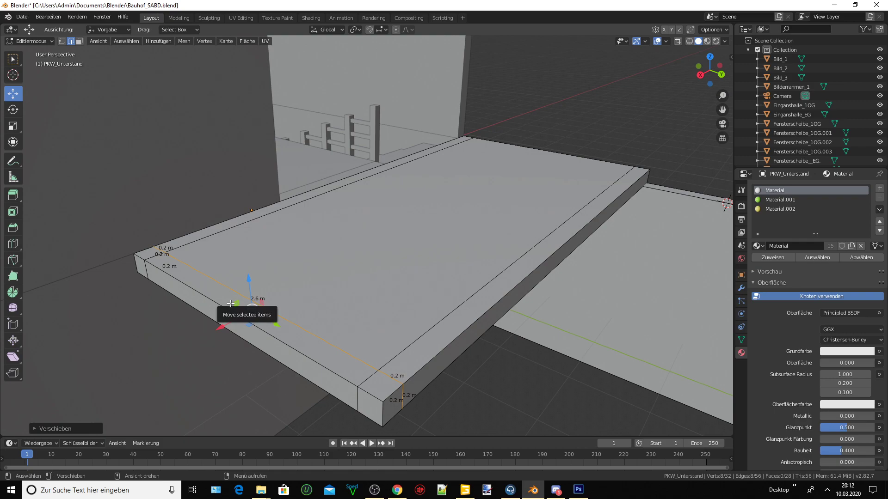
- Orbit to a close, low view of the slab edge and switch to face select mode
mouse_move(230, 303)
middle_down()
mouse_move(249, 307)
mouse_move(220, 288)
middle_up()
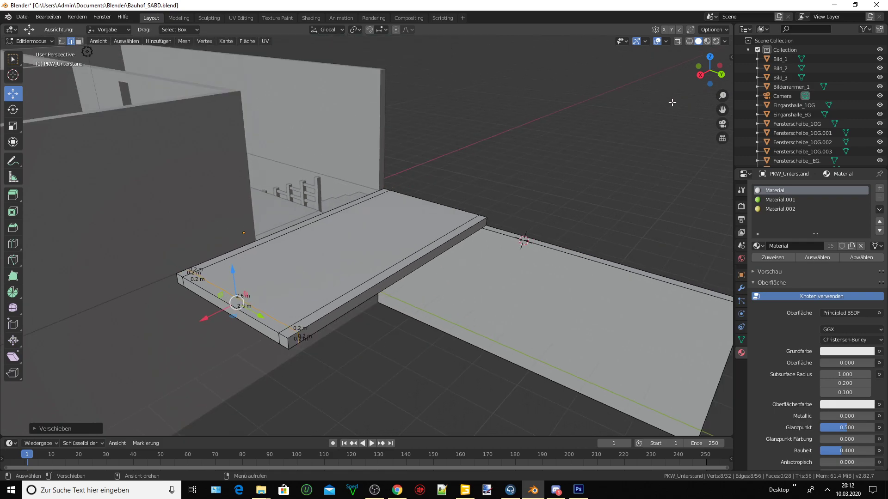
drag(722, 109, 391, 198)
scroll(327, 172, up, 2)
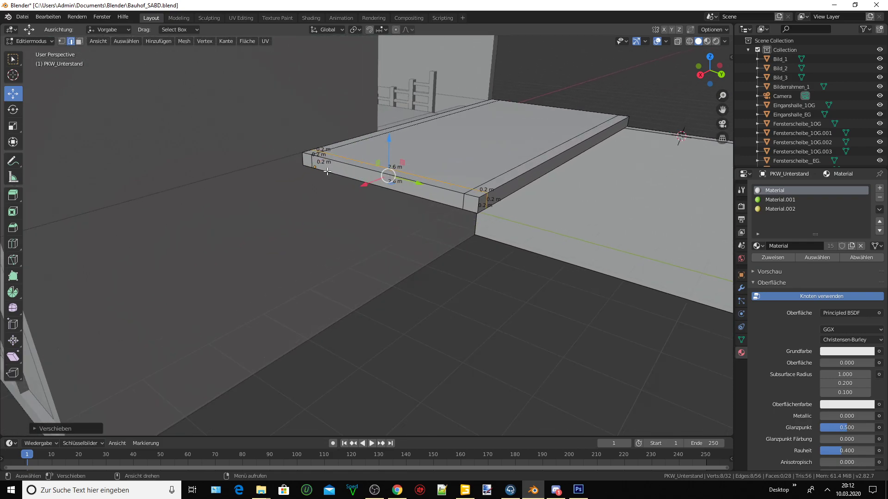
mouse_move(327, 171)
middle_down()
mouse_move(259, 107)
mouse_move(251, 126)
mouse_move(260, 119)
mouse_move(321, 172)
middle_up()
click(80, 43)
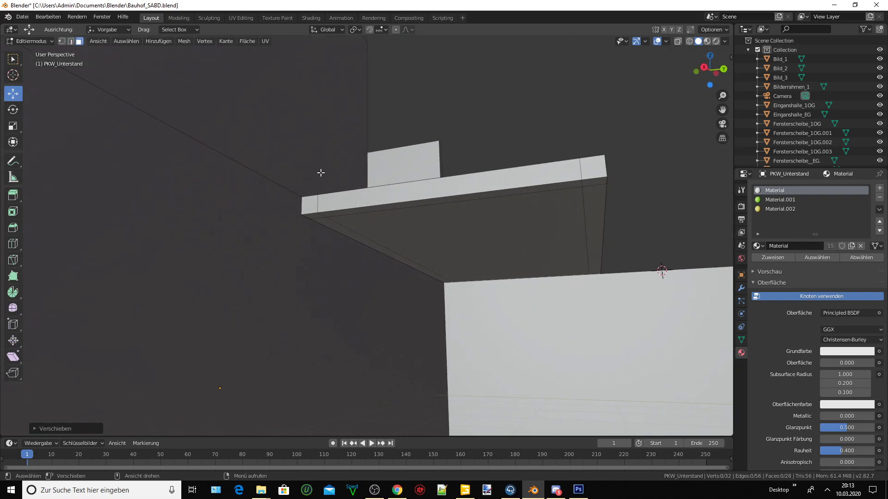
- Extrude the first corner face down 3 m, then a further 0.2 m
click(310, 215)
middle_drag(311, 214, 327, 222)
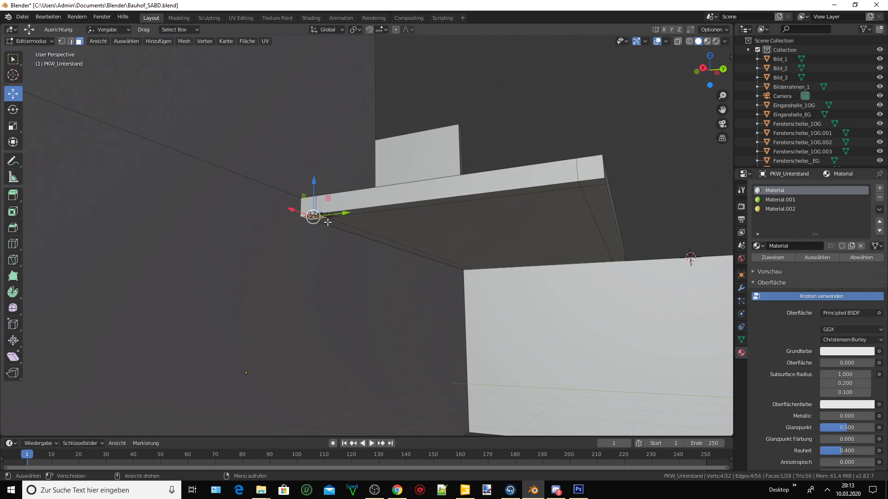
text(e)
text(3)
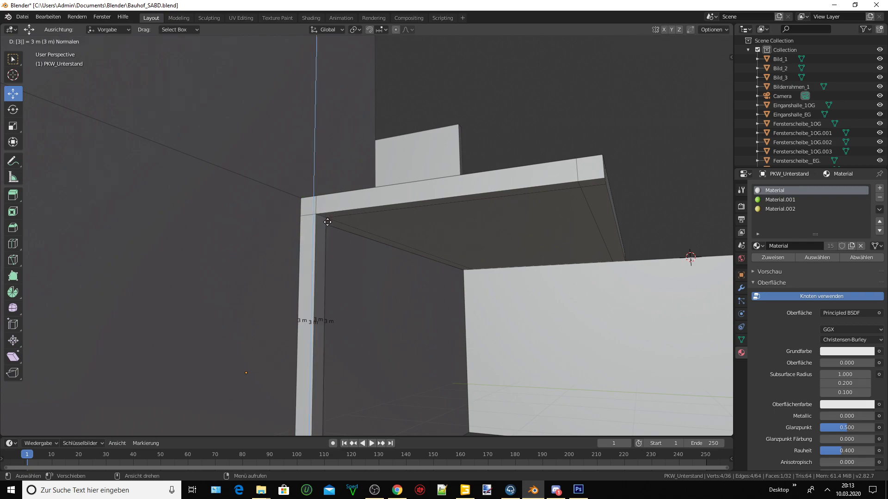
key(Return)
mouse_move(327, 222)
middle_down()
mouse_move(361, 339)
mouse_move(328, 321)
mouse_move(306, 331)
middle_up()
scroll(358, 309, up, 5)
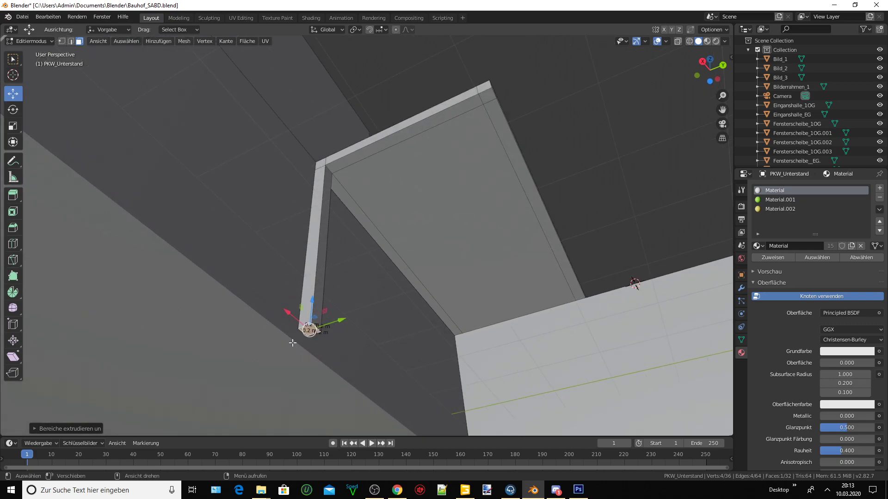
text(e)
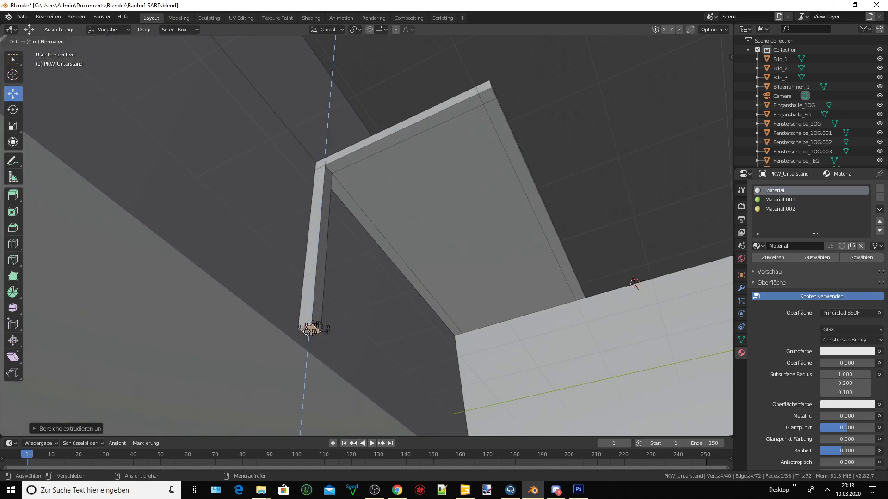
text(0.)
text(2)
key(Return)
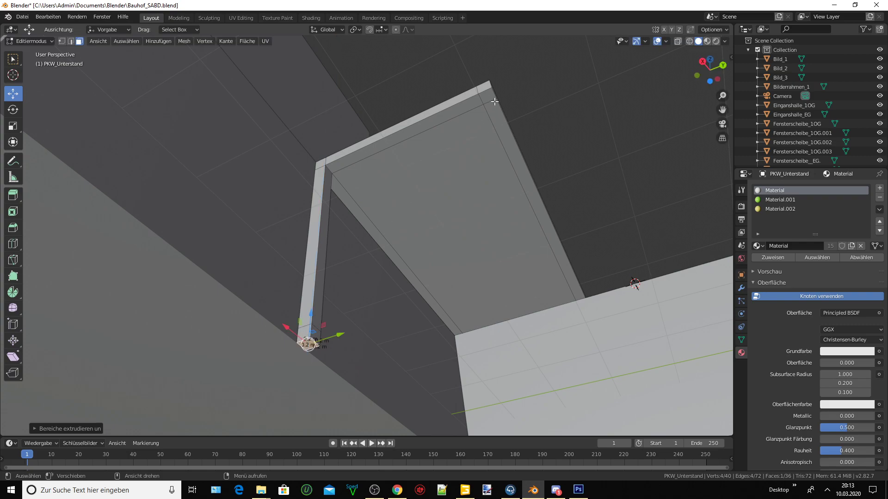
- Extrude the opposite corner face 3 m plus 0.2 m, then zoom out to see the carport
click(486, 98)
text(e)
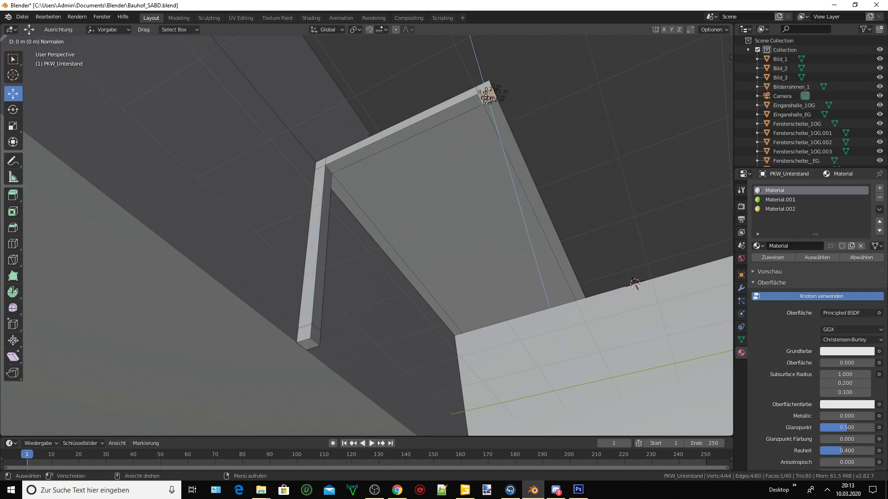
text(3)
key(Return)
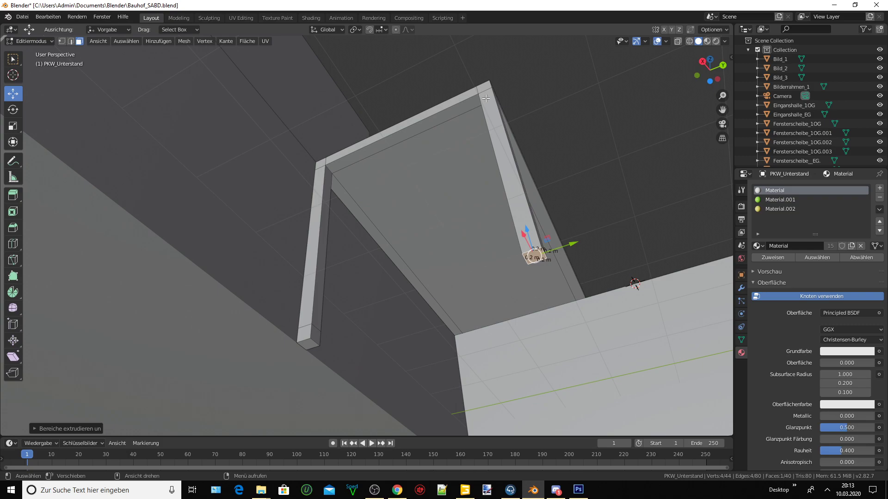
text(e)
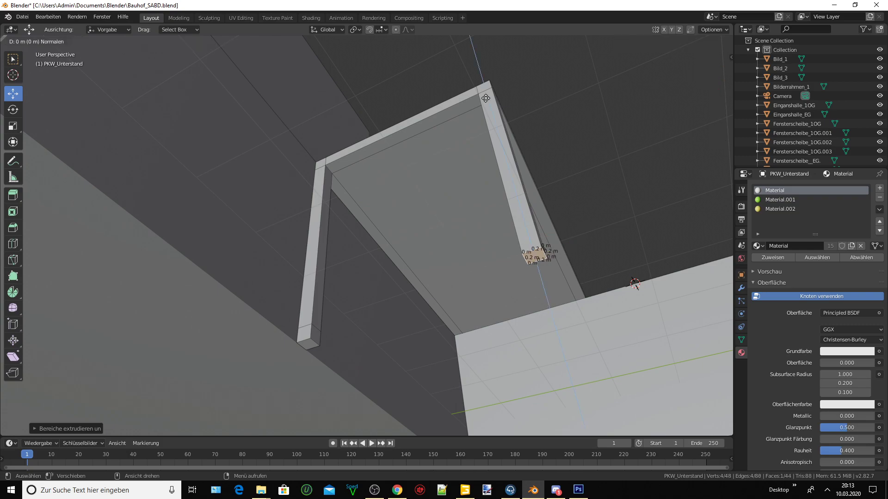
text(0.2)
key(Return)
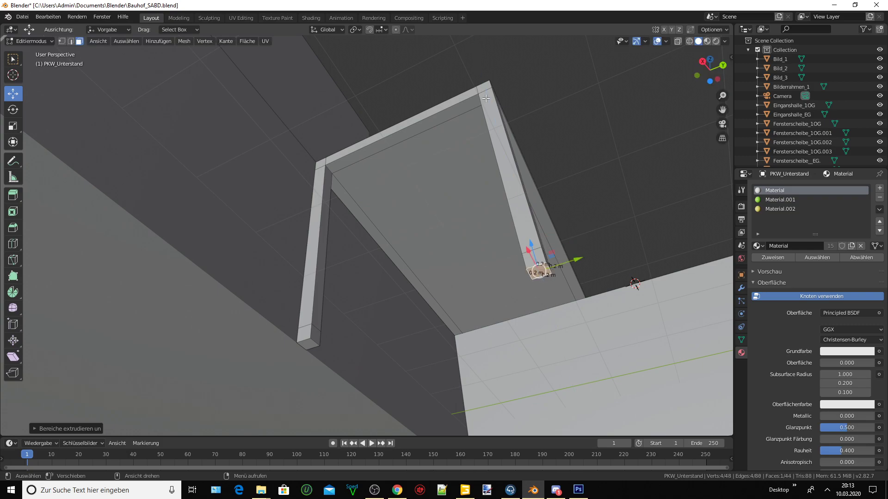
scroll(491, 148, down, 4)
mouse_move(492, 149)
middle_down()
mouse_move(531, 283)
mouse_move(462, 277)
middle_up()
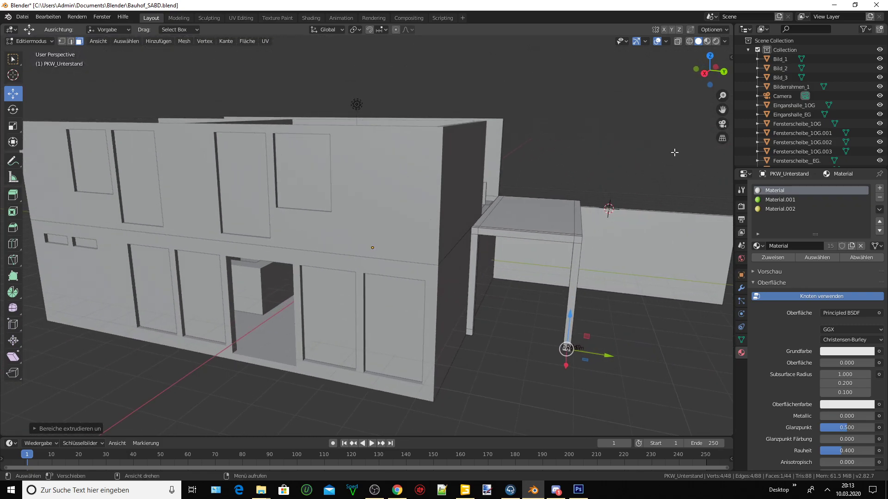
- Extrude the slab's side rim face 3 m sideways
mouse_move(725, 112)
middle_down()
mouse_move(687, 106)
mouse_move(310, 223)
mouse_move(264, 248)
mouse_move(92, 241)
middle_up()
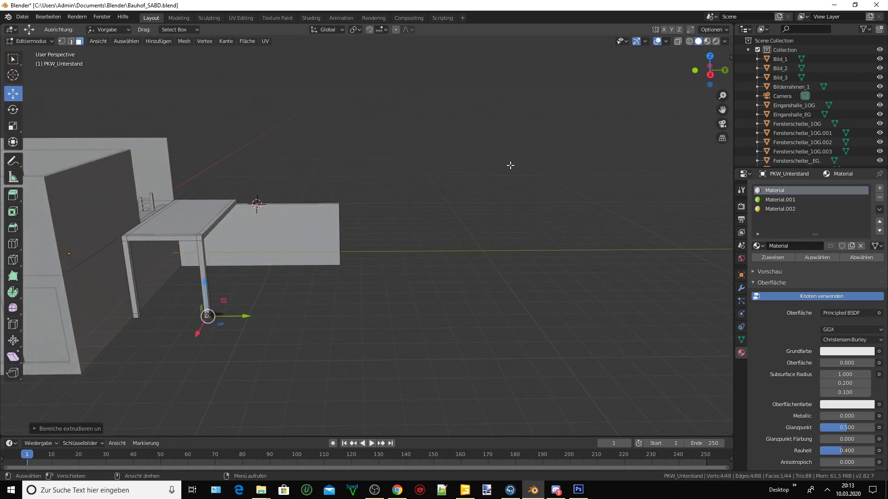
mouse_move(339, 232)
shift+middle_down()
mouse_move(479, 207)
mouse_move(433, 230)
shift+middle_up()
scroll(433, 229, up, 2)
scroll(338, 222, up, 2)
scroll(244, 217, up, 1)
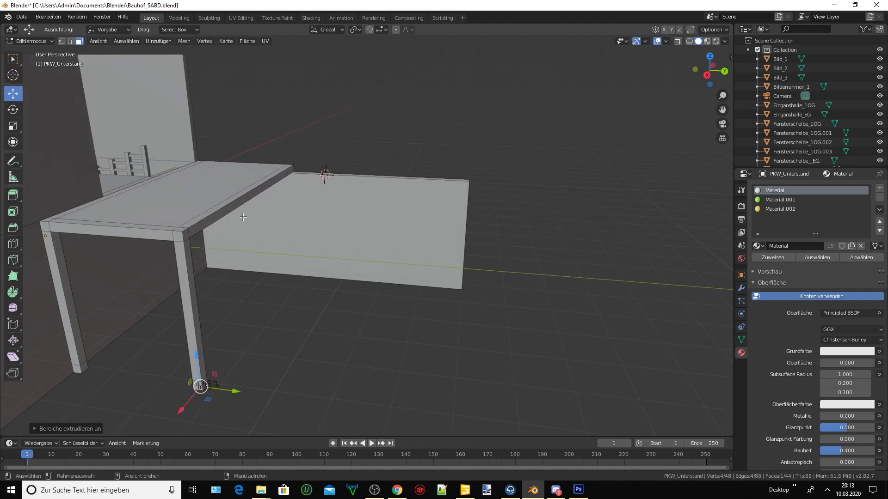
click(217, 218)
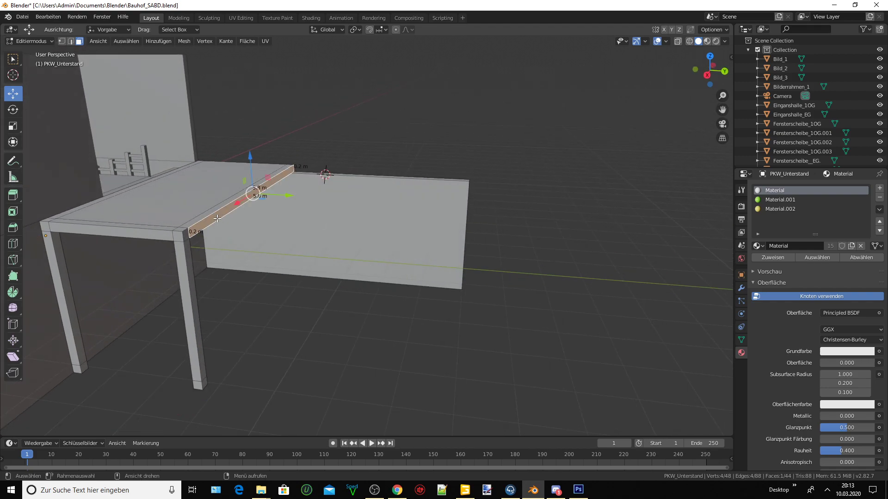
text(e)
text(3)
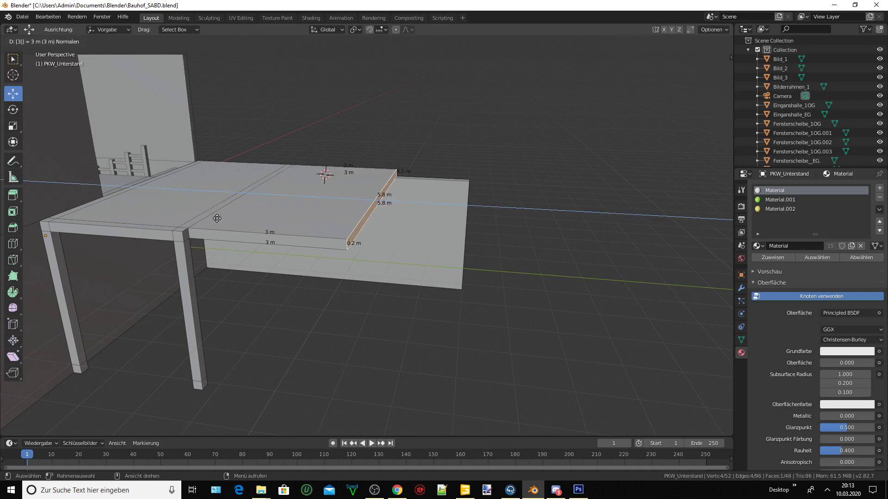
click(217, 219)
- Extrude the front rim strip's end face 3 m to match the extension
click(186, 235)
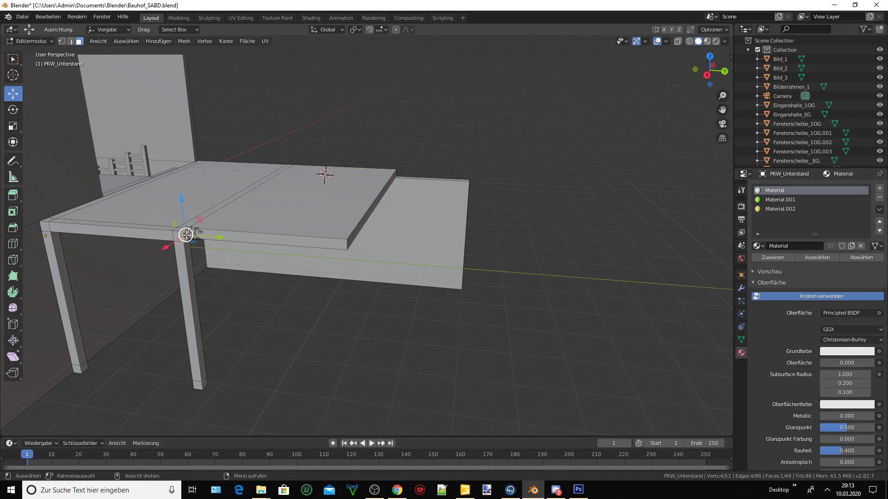
text(e3)
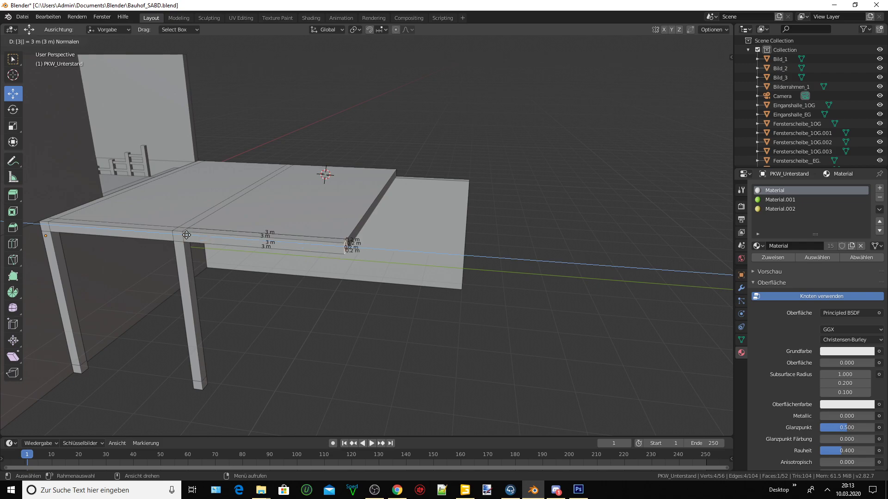
key(Return)
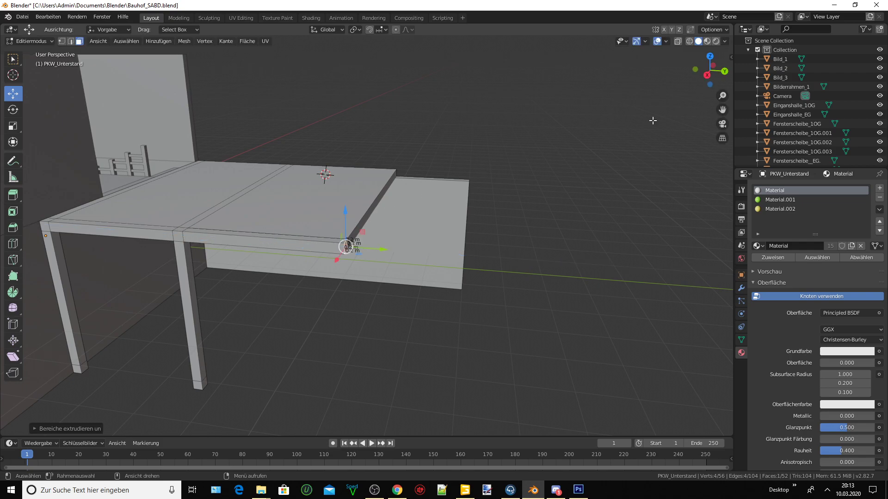
middle_drag(652, 120, 441, 200)
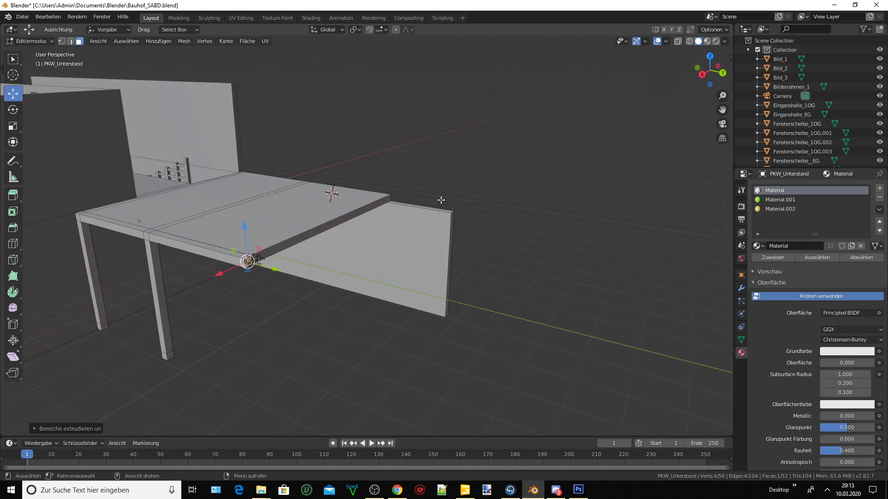
scroll(416, 198, up, 2)
scroll(391, 199, up, 2)
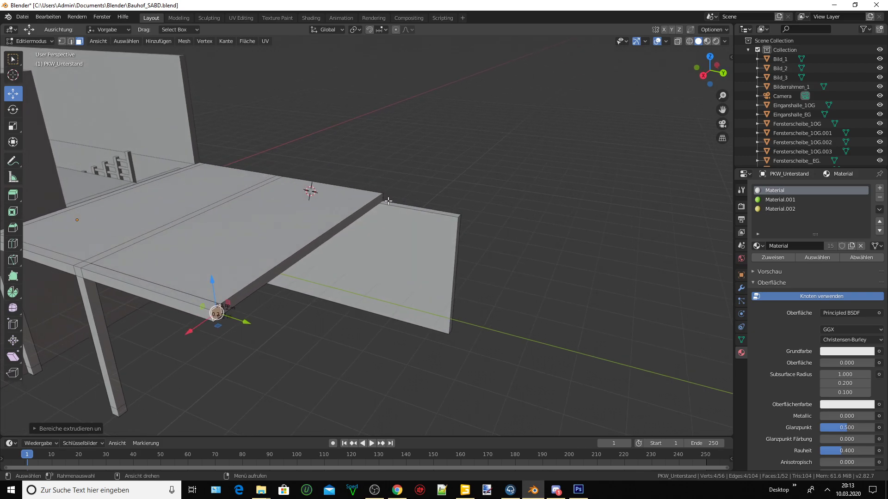
- Cut a crosswise edge loop across the extended slab and drag it along Y toward the new edge
click(13, 244)
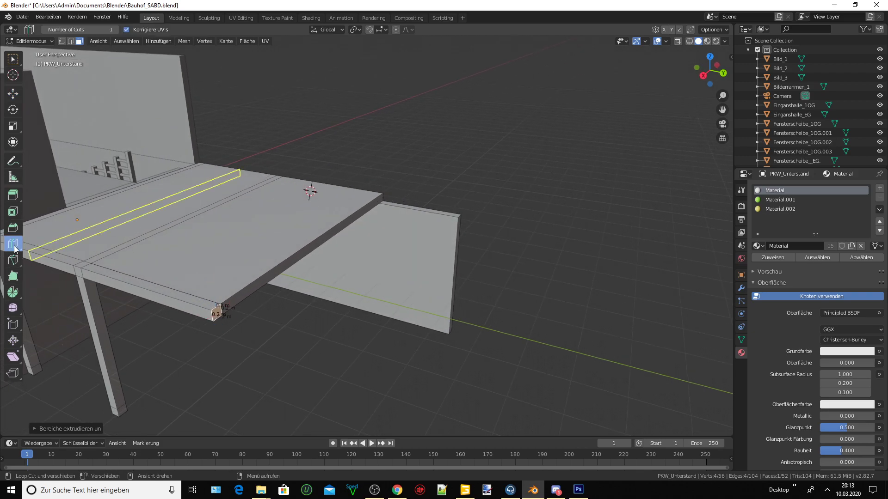
click(145, 289)
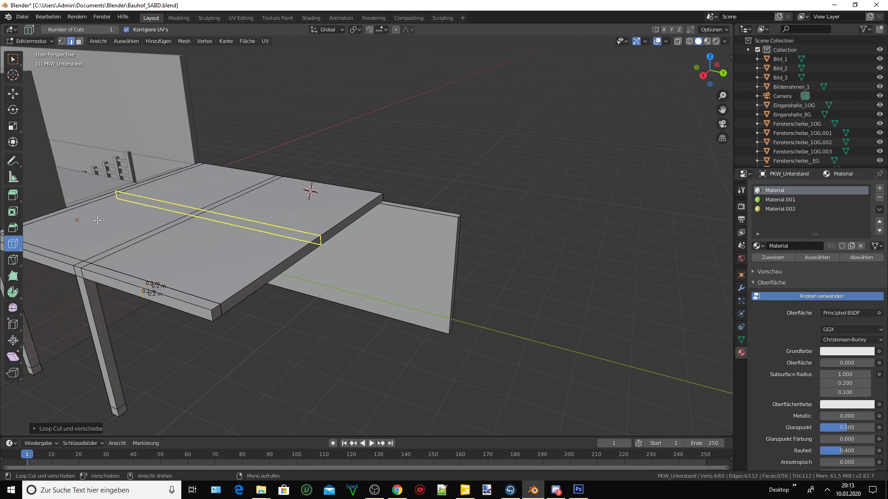
click(13, 93)
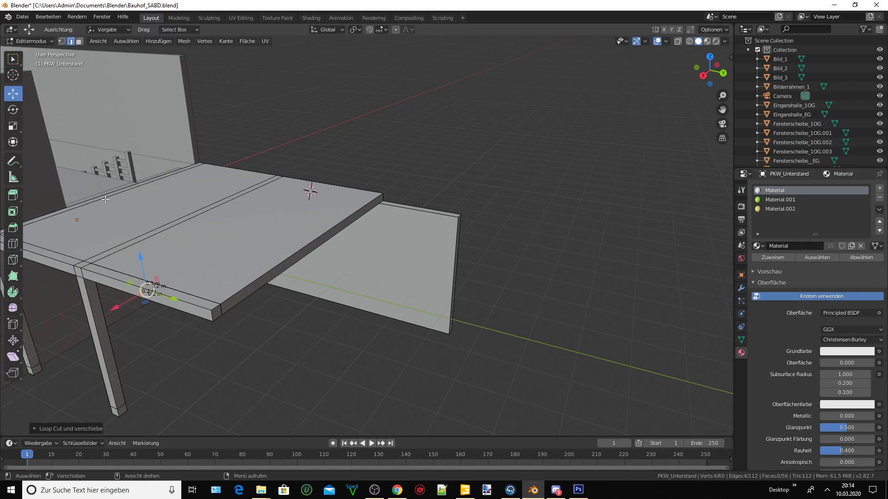
drag(169, 297, 224, 320)
- Move the new edge loop 0.004 along Y, then orbit underneath to check the 0.2 m corner square
scroll(224, 320, up, 4)
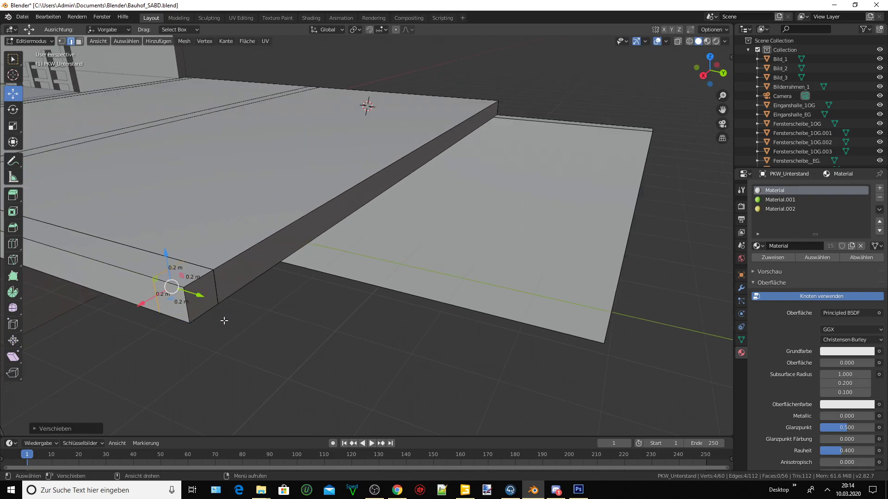
key(g)
key(y)
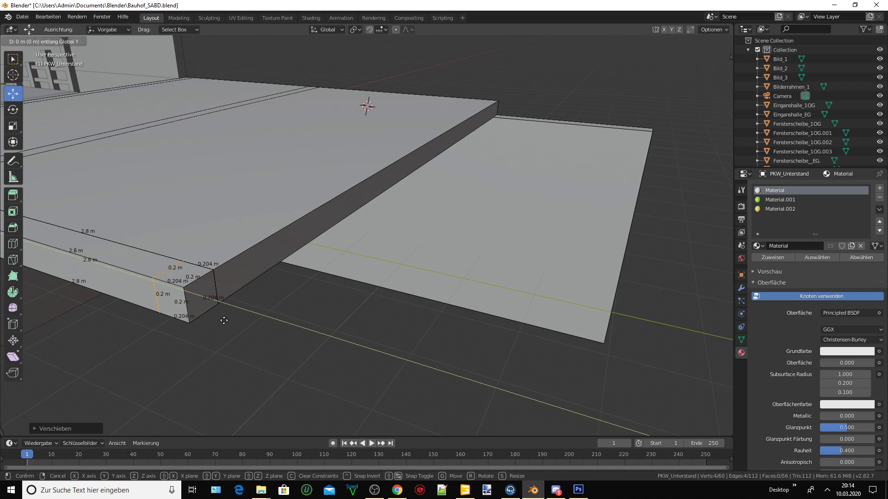
text(0.004)
key(Return)
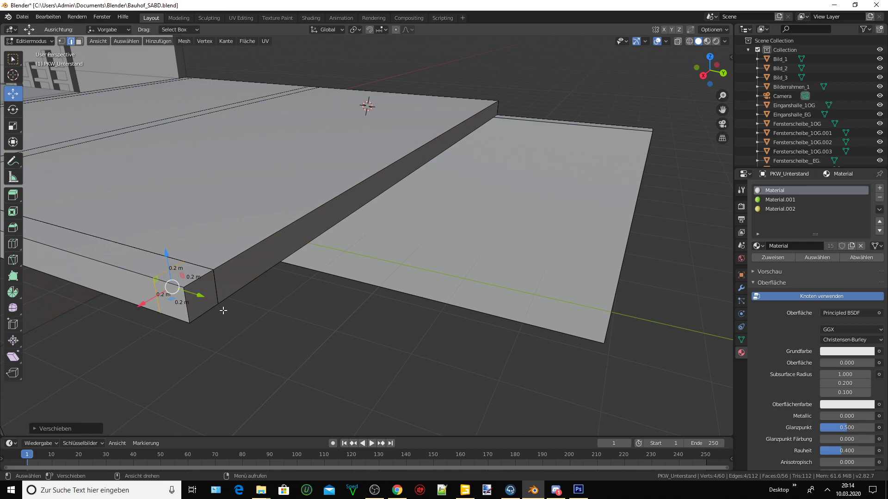
scroll(223, 311, down, 3)
middle_drag(324, 166, 229, 227)
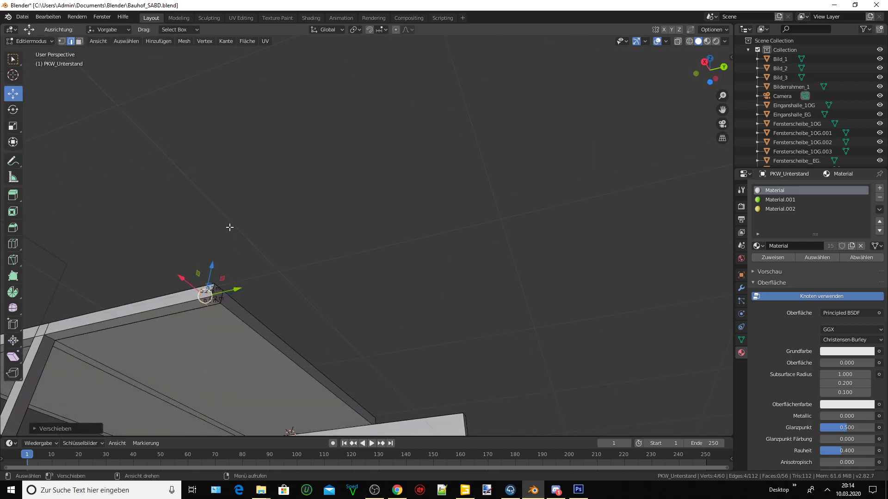
middle_drag(415, 240, 335, 266)
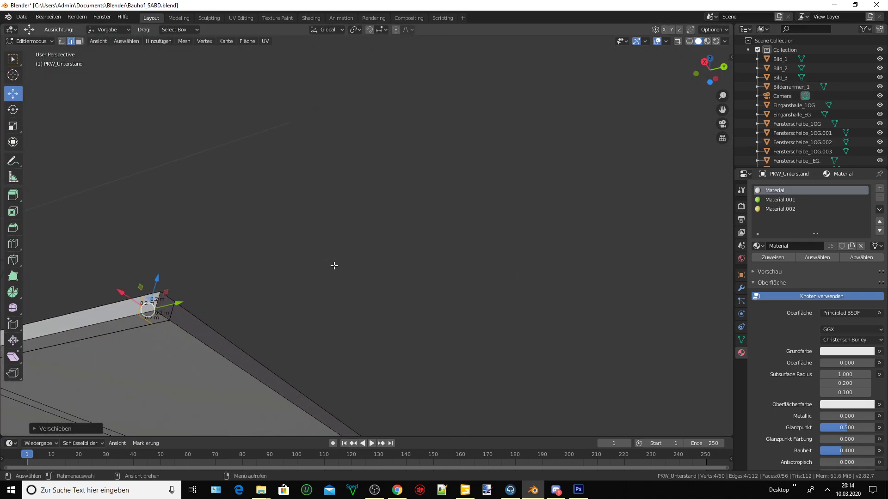